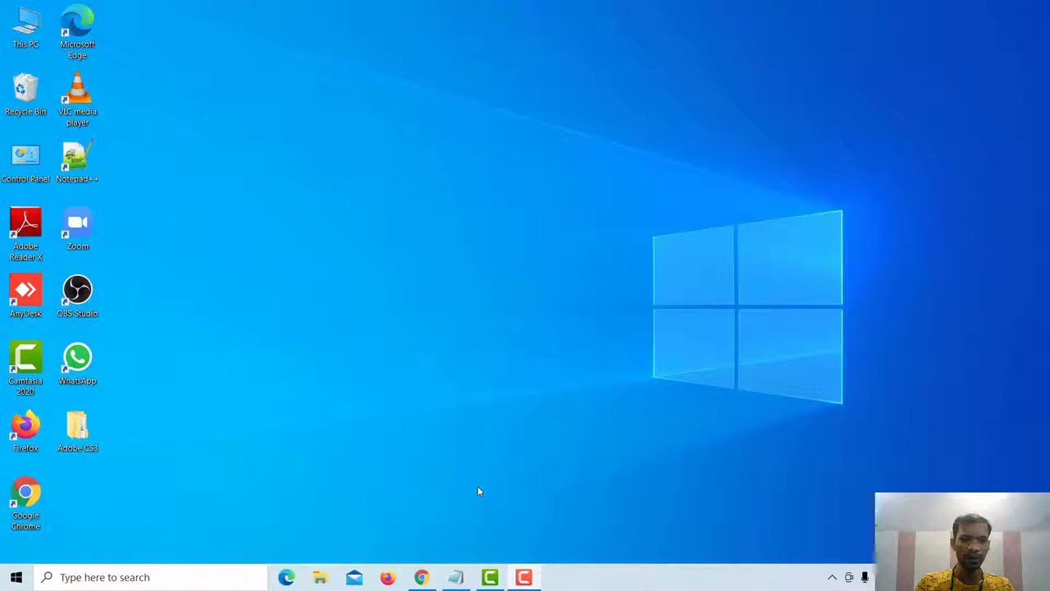
Switch to Gmail in Chrome, check the current signature in a blank new message, and close the message
click(421, 578)
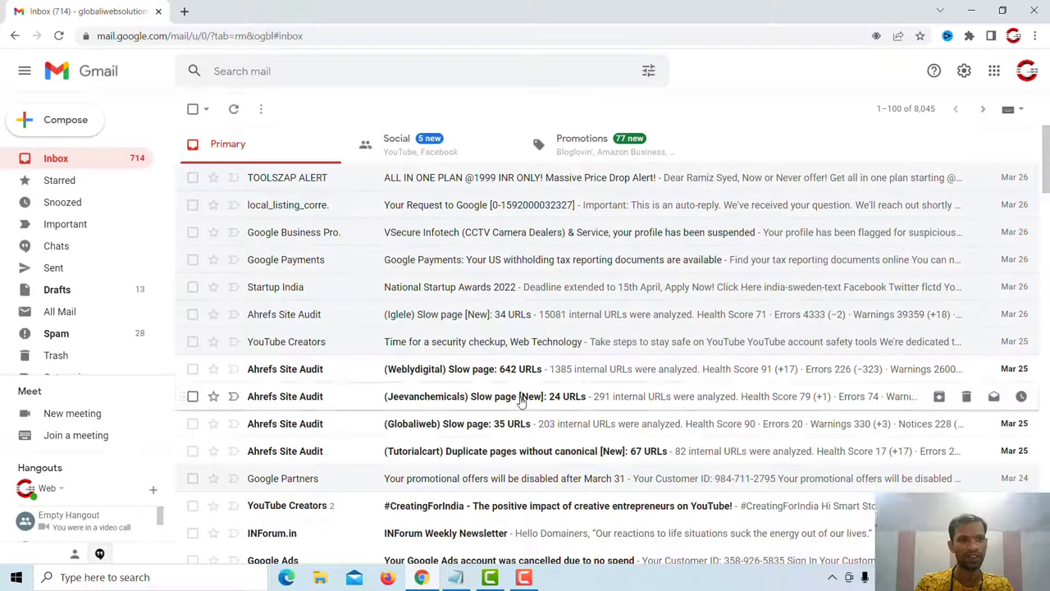
click(79, 120)
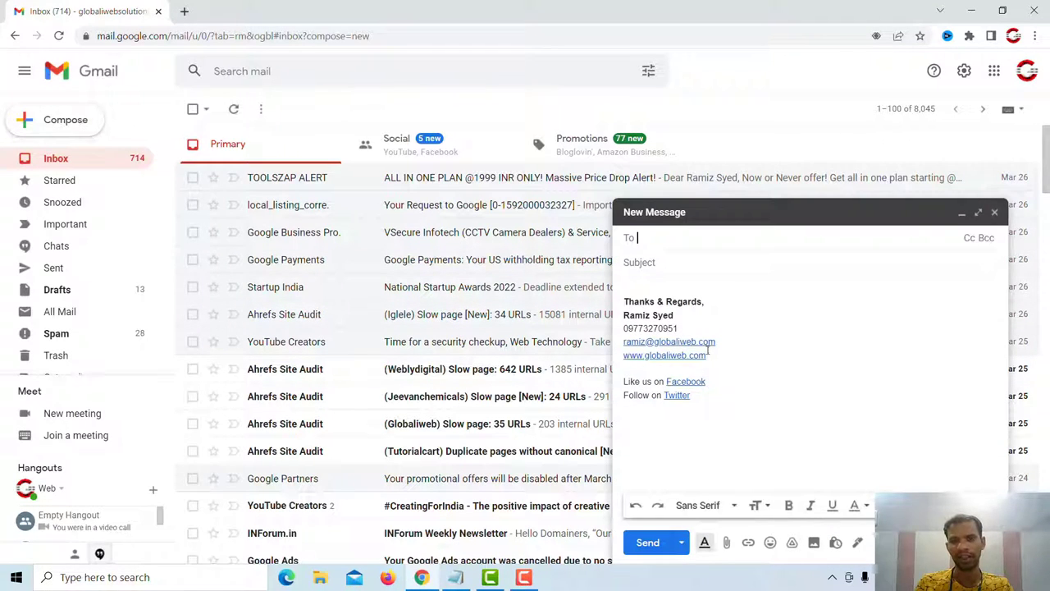
mouse_move(718, 403)
mouse_down()
mouse_move(640, 336)
mouse_move(617, 283)
mouse_up()
click(791, 377)
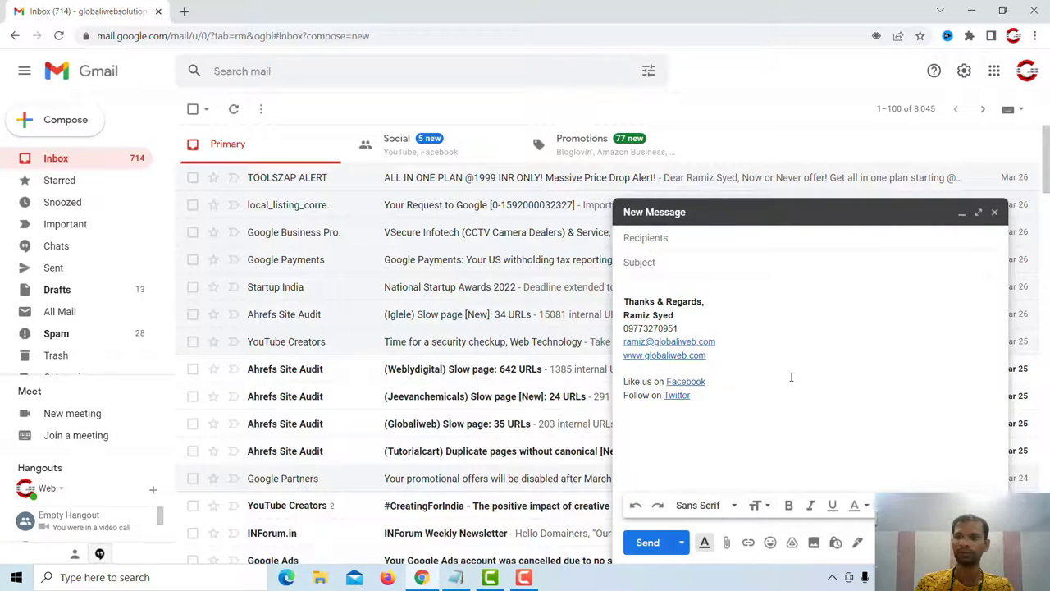
click(995, 212)
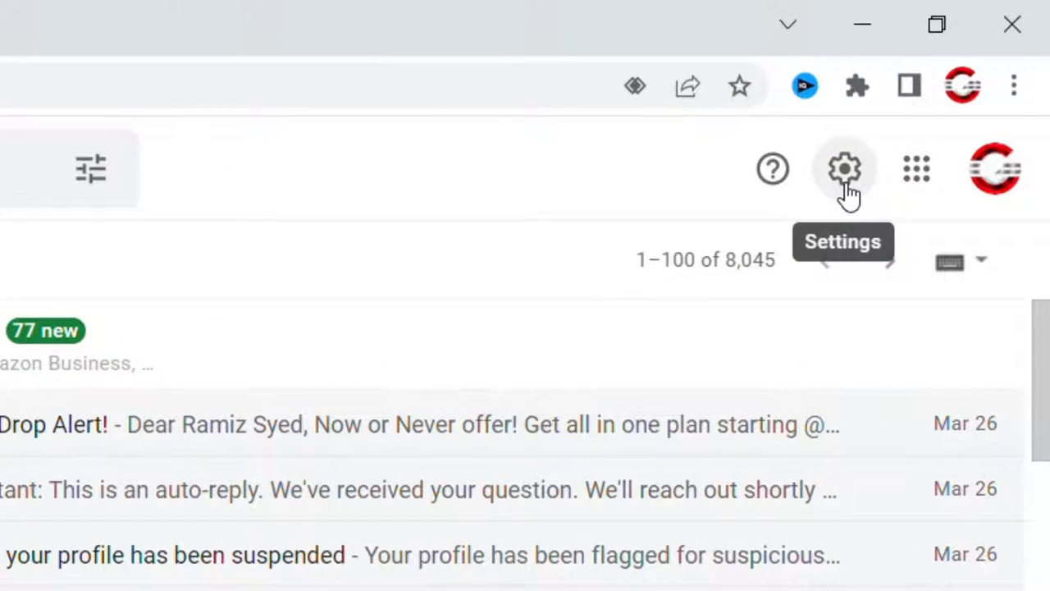
Open the full Gmail settings and locate the Signature section in the general settings
click(845, 186)
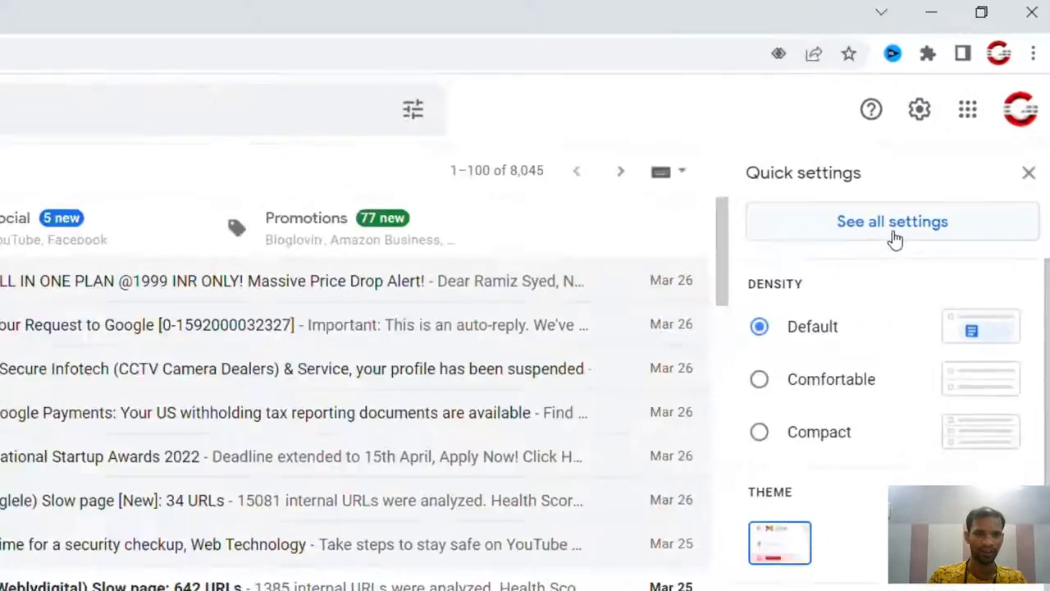
click(809, 359)
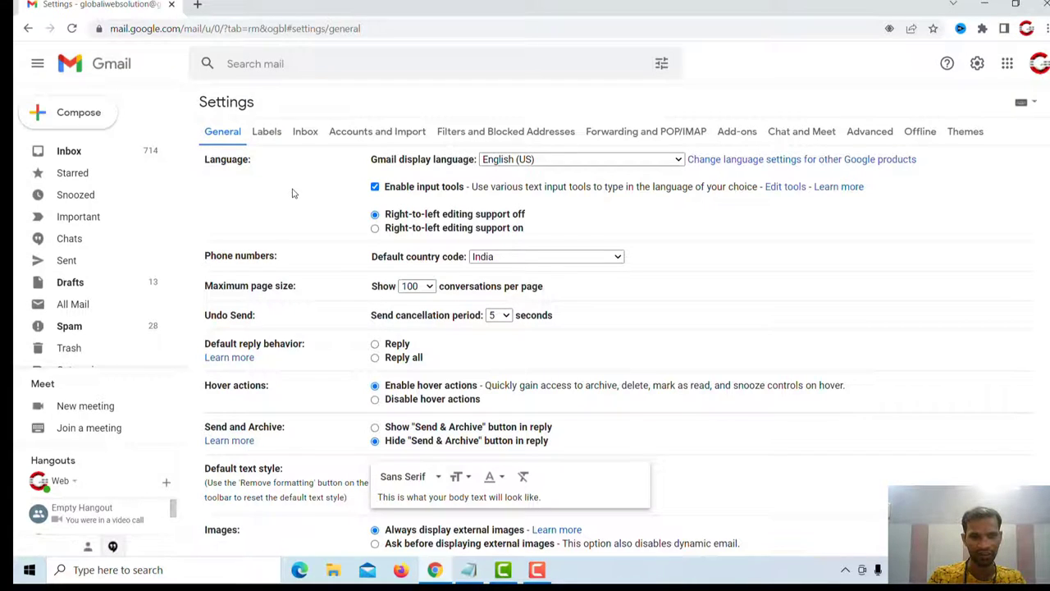
scroll(293, 193, down, 13)
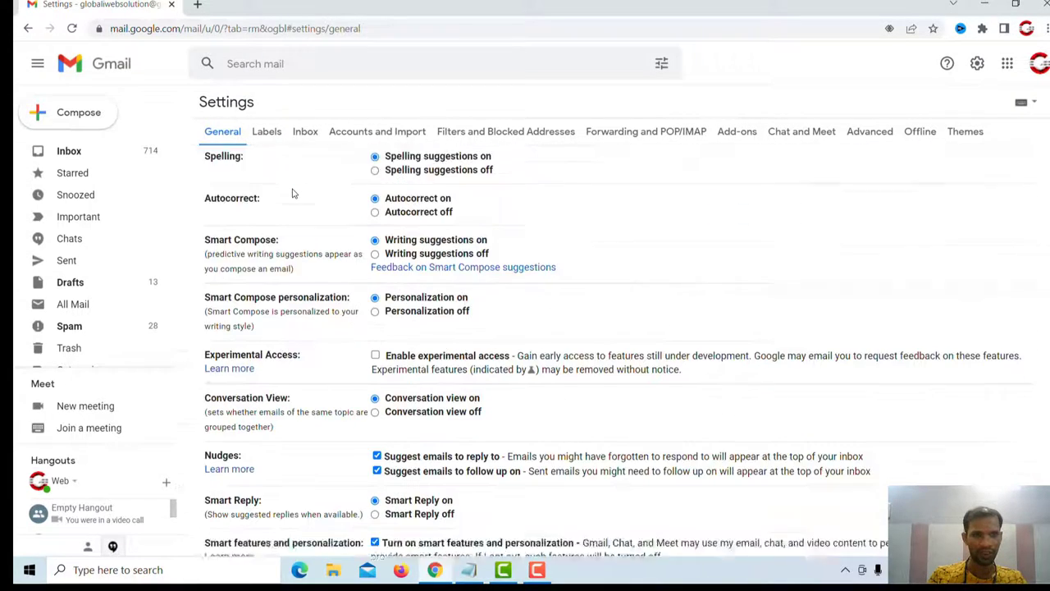
scroll(293, 193, down, 3)
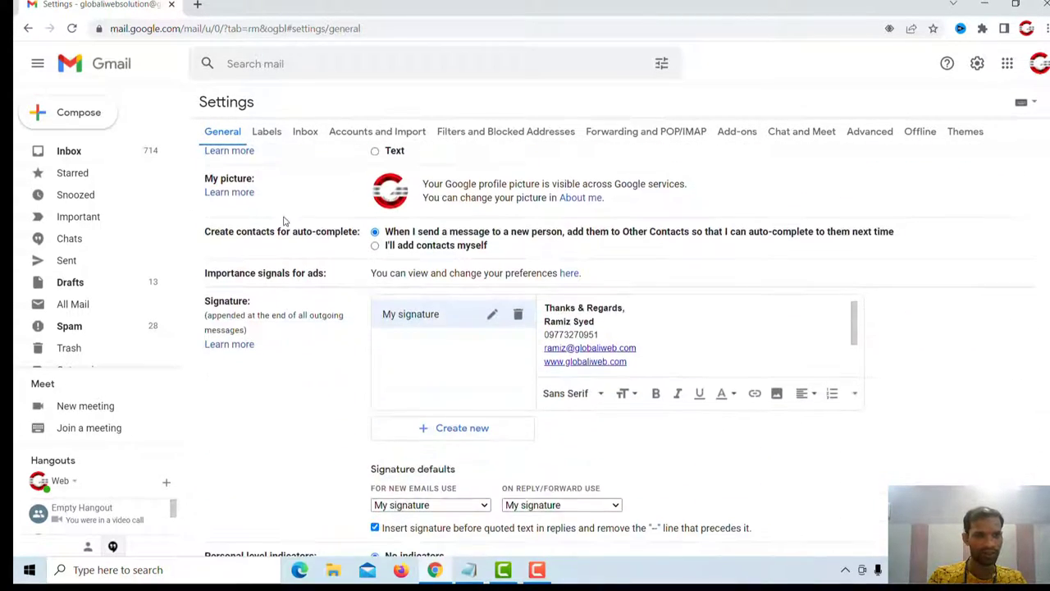
triple_click(221, 305)
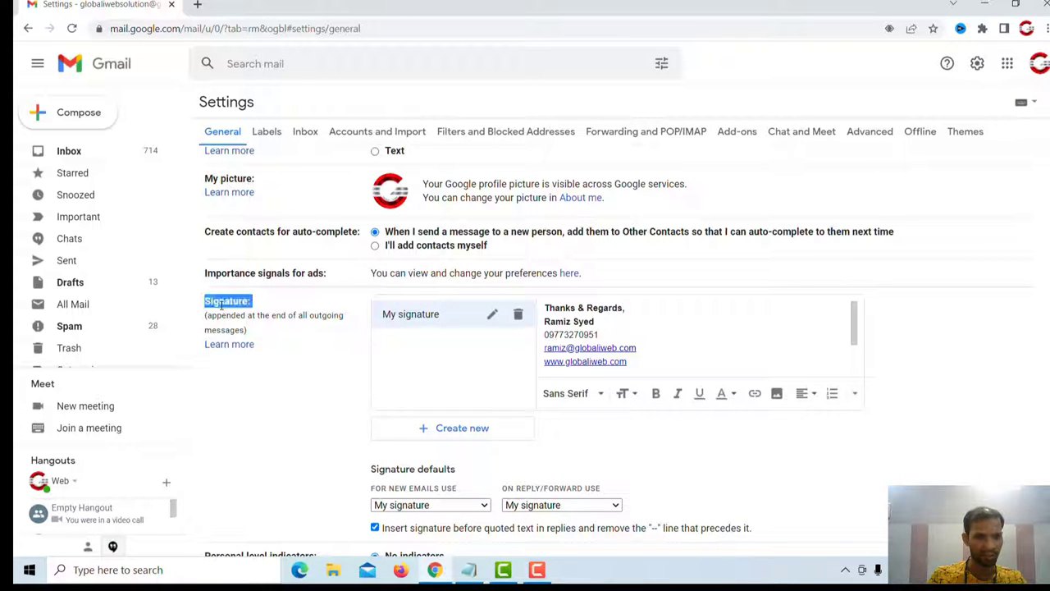
click(268, 303)
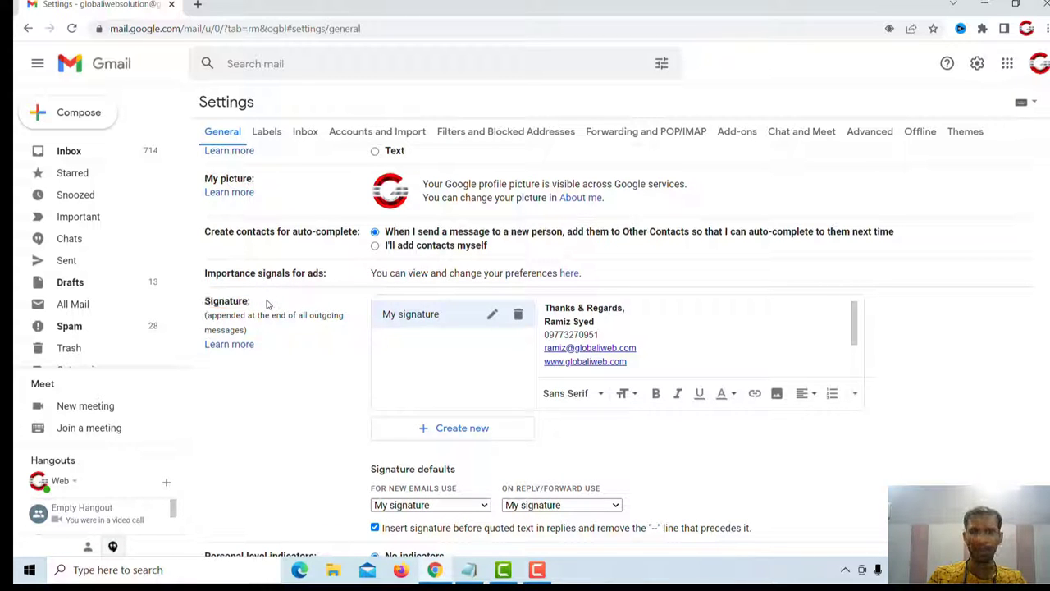
View the Accounts and Import settings
scroll(290, 302, up, 3)
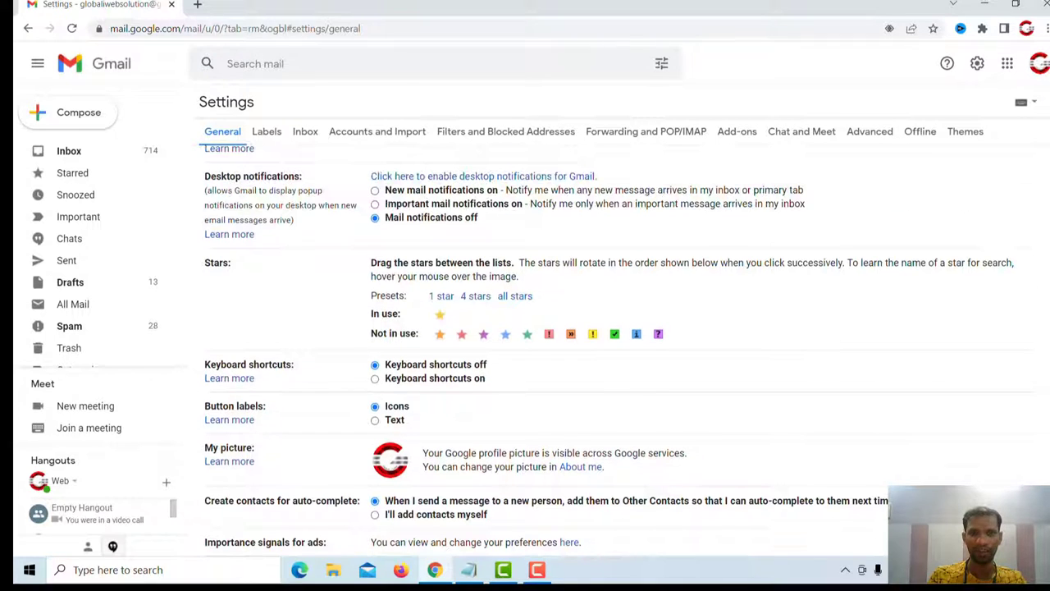
scroll(348, 189, up, 2)
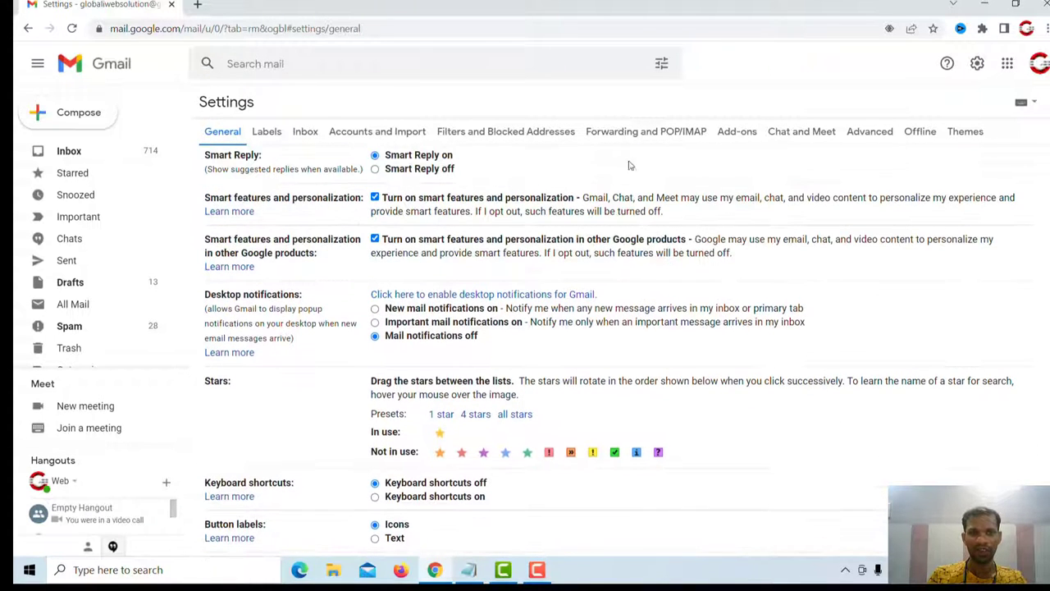
click(386, 133)
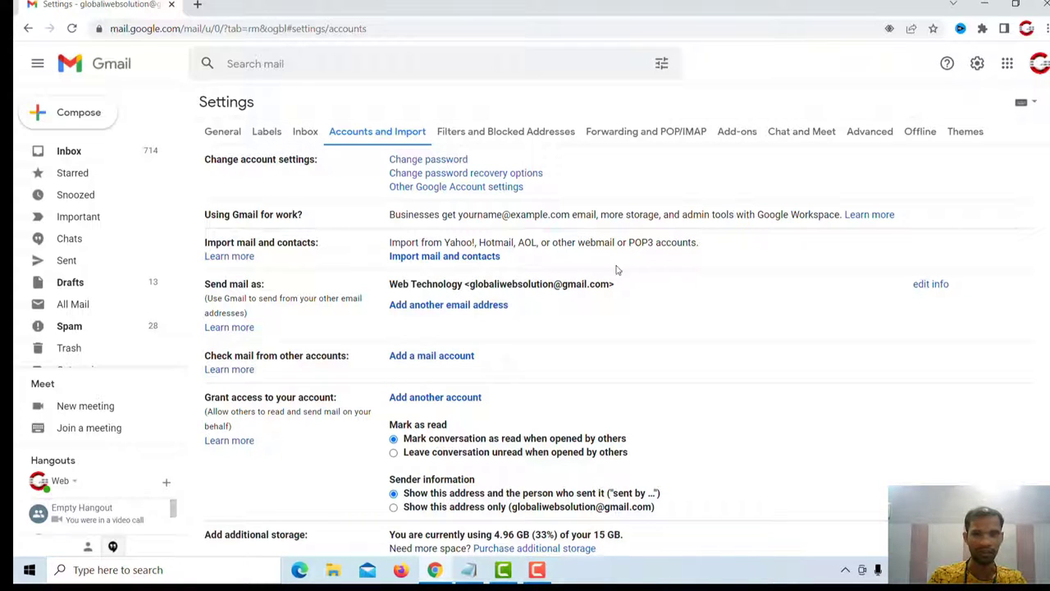
Return to the Signature section of the general settings and review the whole text of the existing signature
click(223, 132)
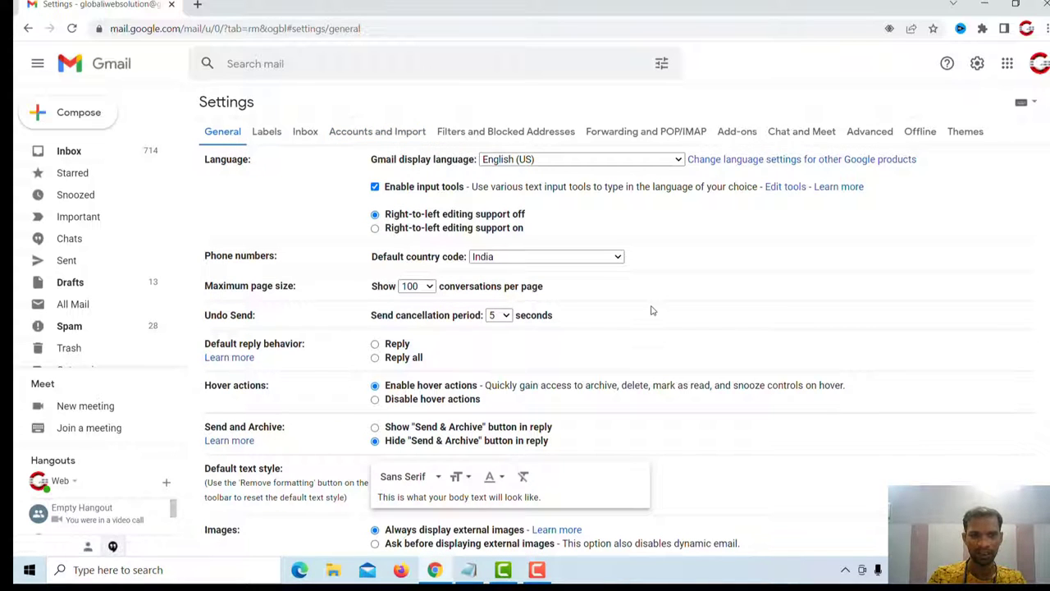
scroll(653, 310, down, 10)
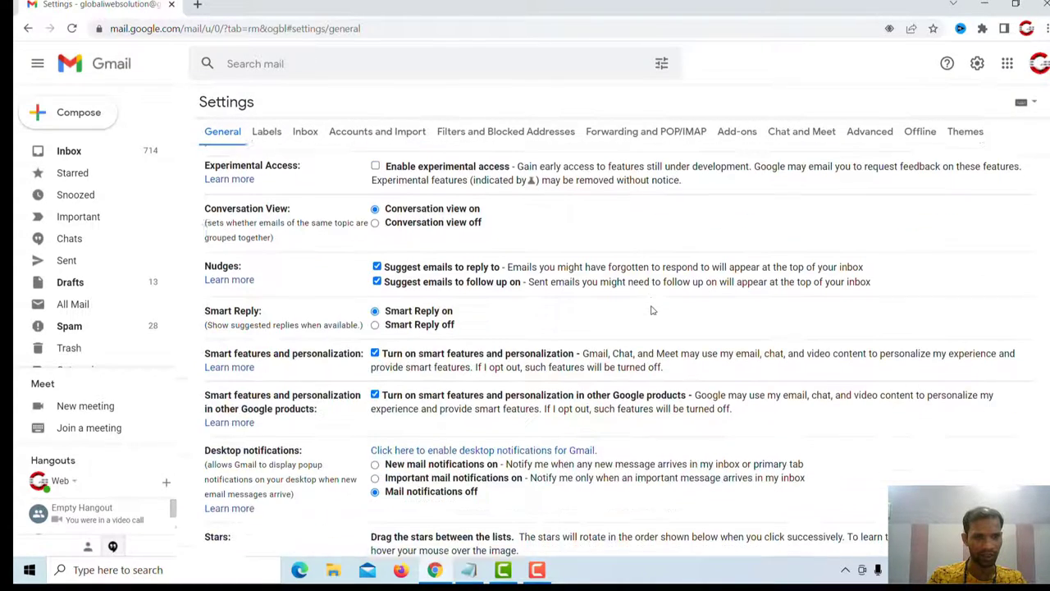
scroll(653, 310, down, 5)
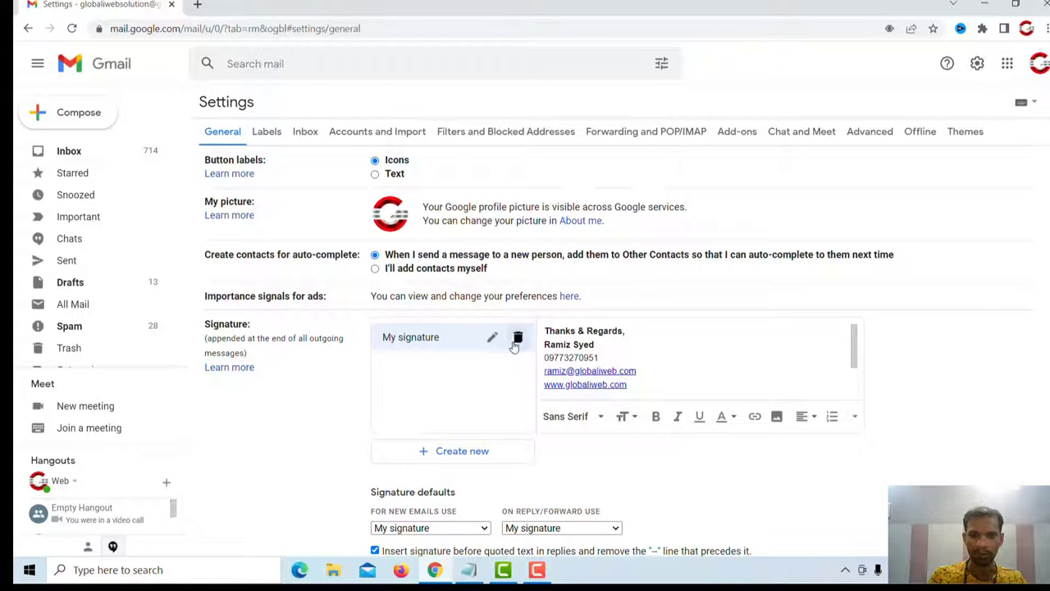
click(687, 359)
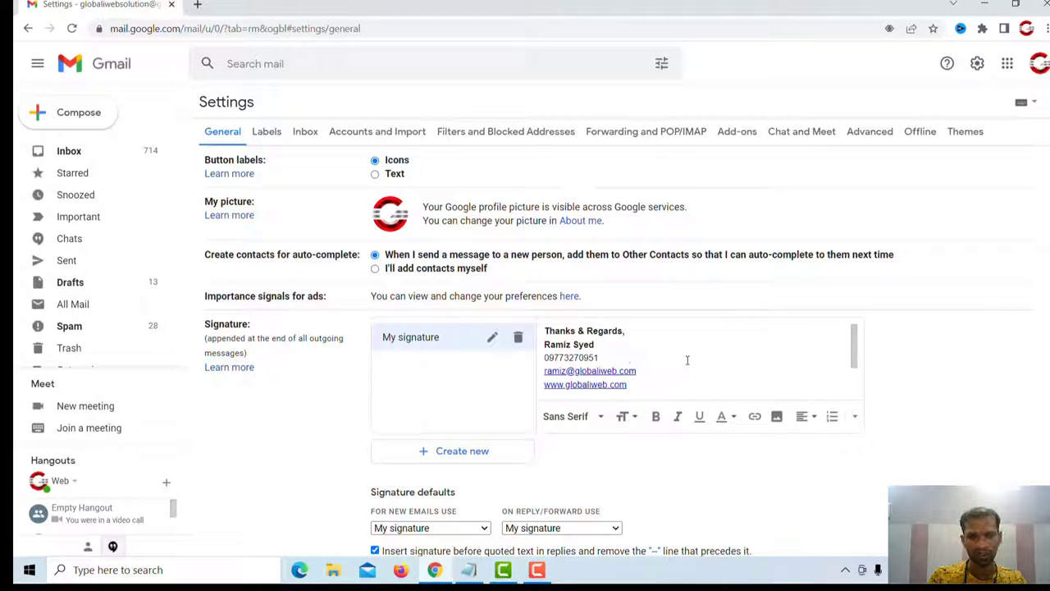
scroll(688, 360, down, 2)
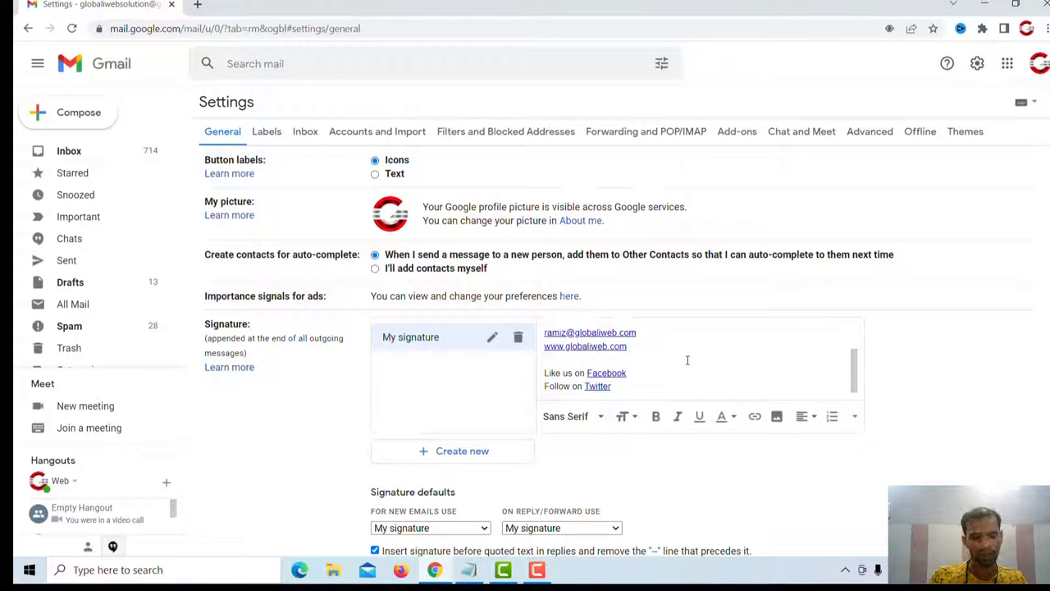
scroll(688, 360, up, 2)
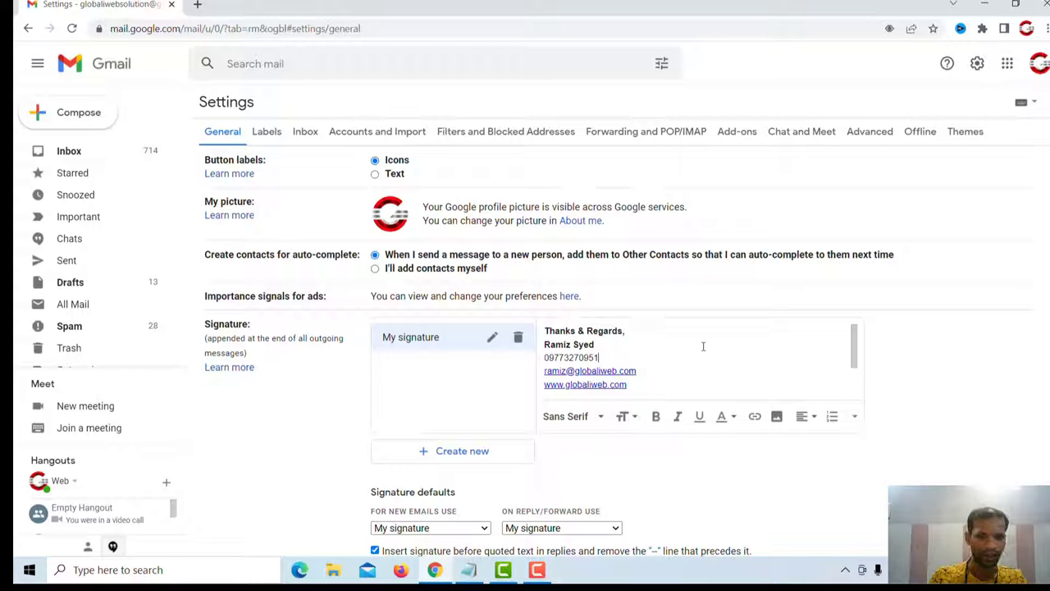
scroll(704, 346, down, 2)
scroll(704, 346, up, 2)
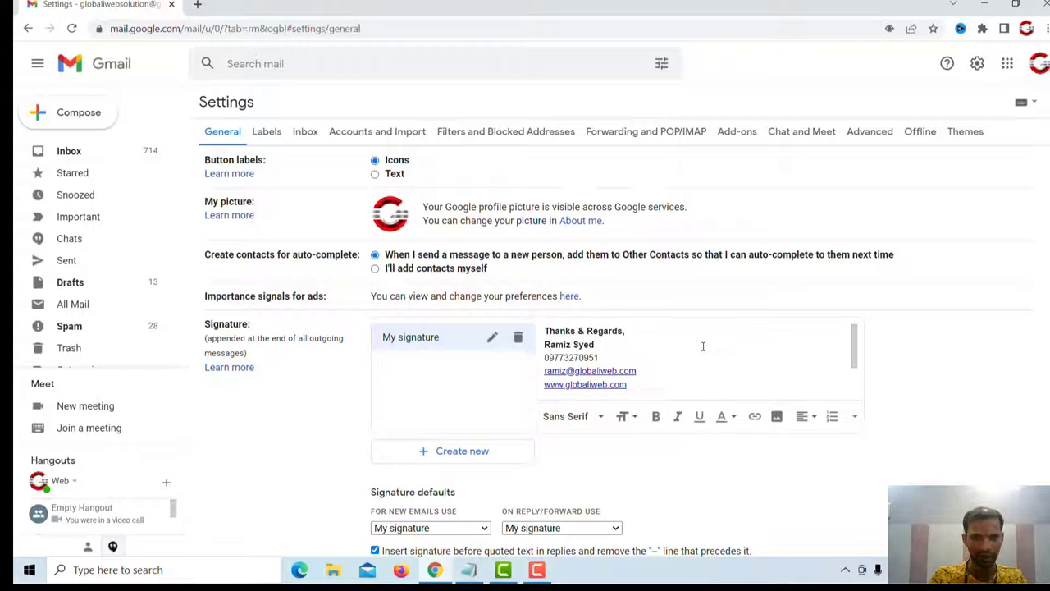
Delete the existing signature "My signature" and confirm the deletion
click(518, 339)
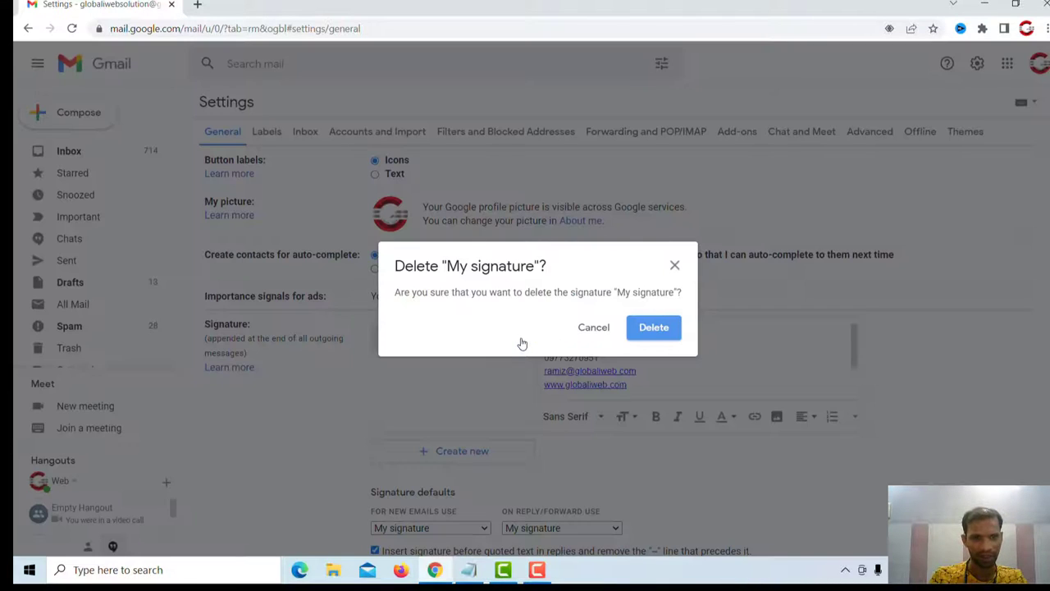
click(653, 327)
Create a new signature named "My Signature"
scroll(539, 347, down, 1)
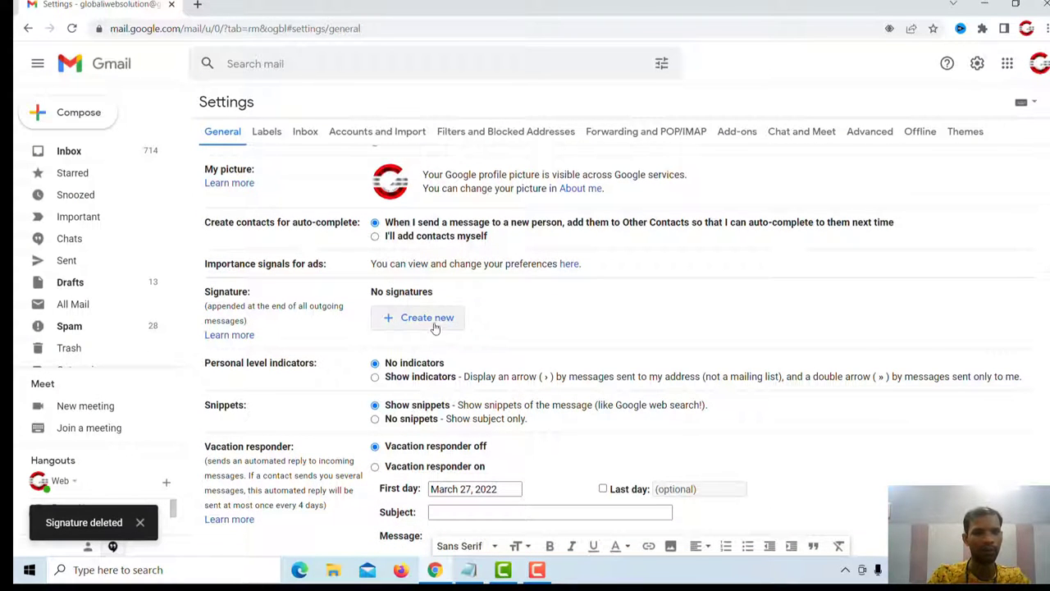
click(417, 319)
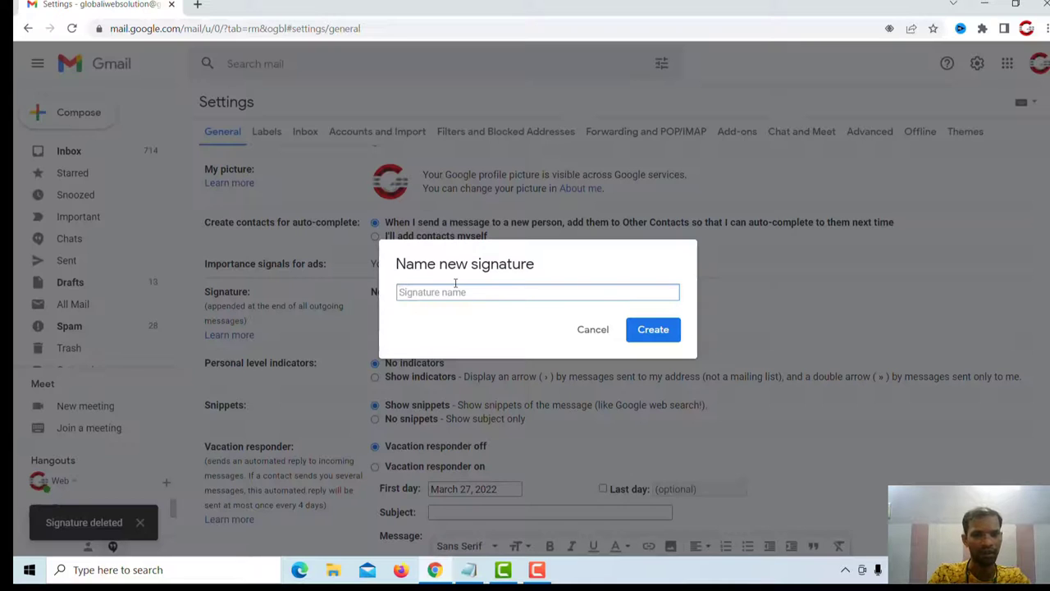
text(My)
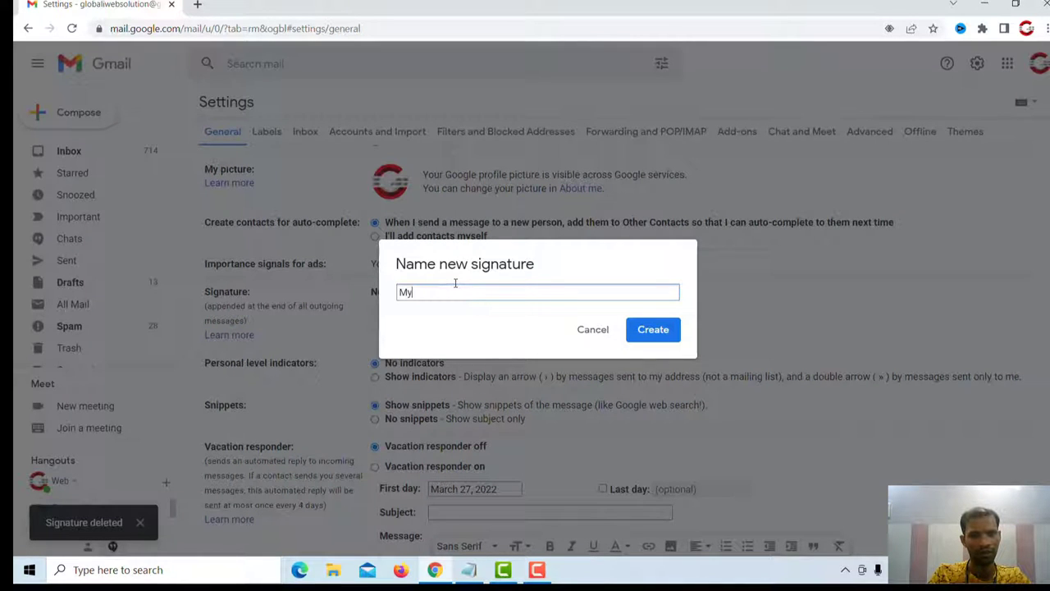
text( Sign)
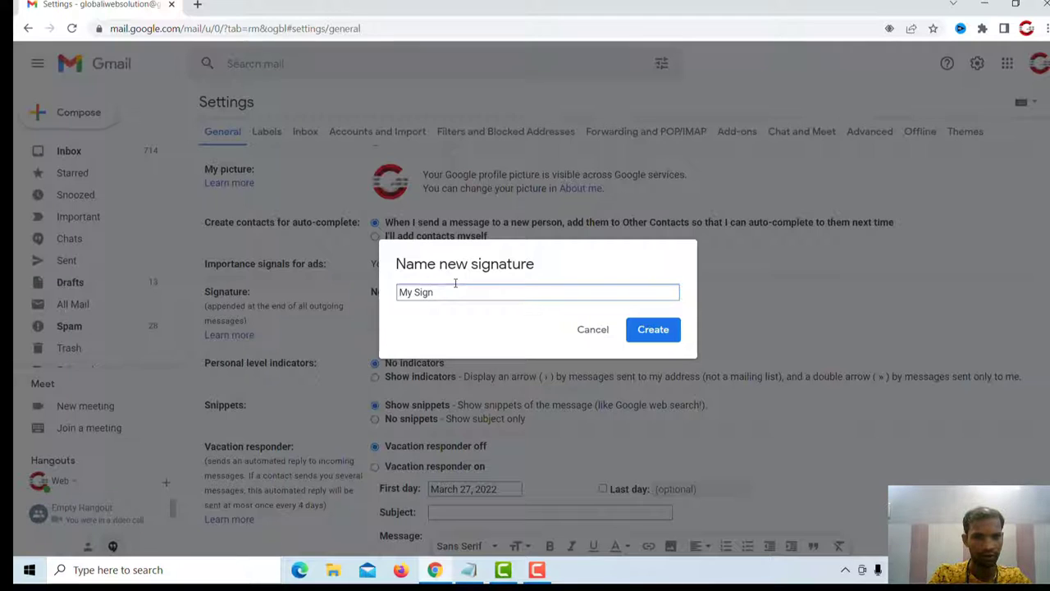
text(aature)
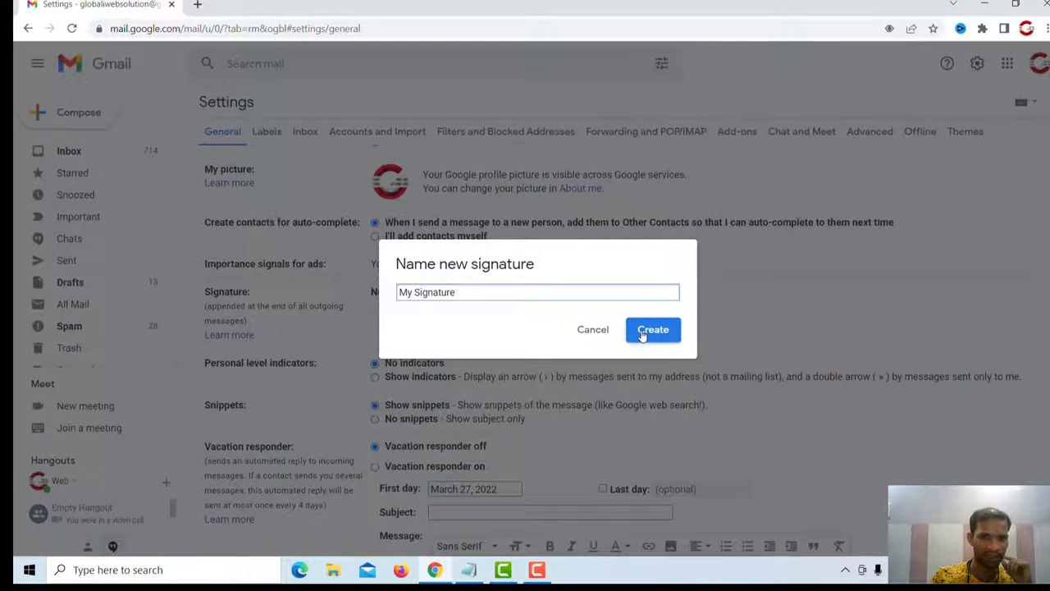
click(644, 332)
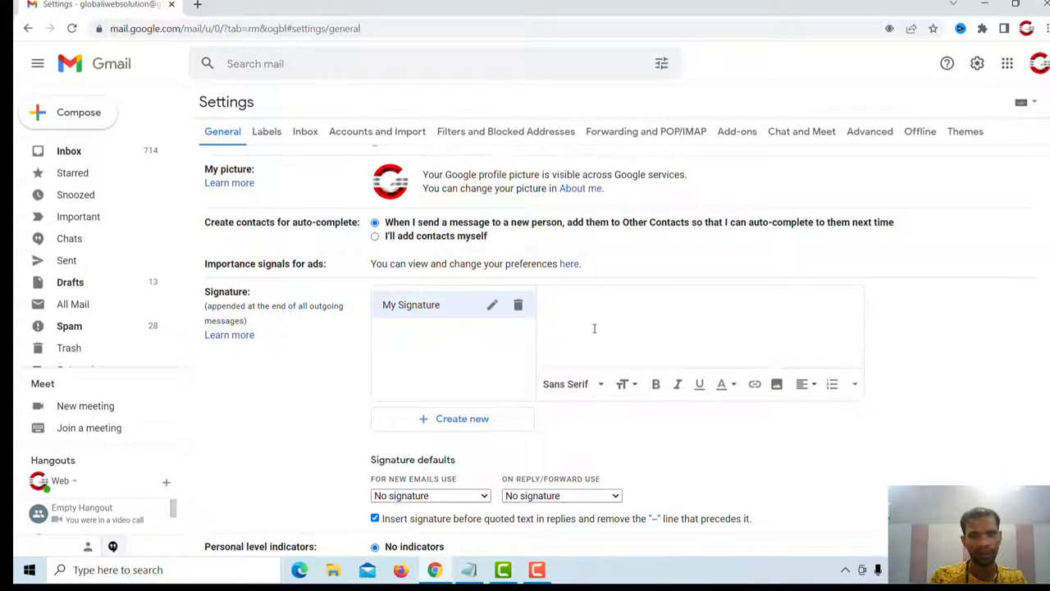
click(584, 302)
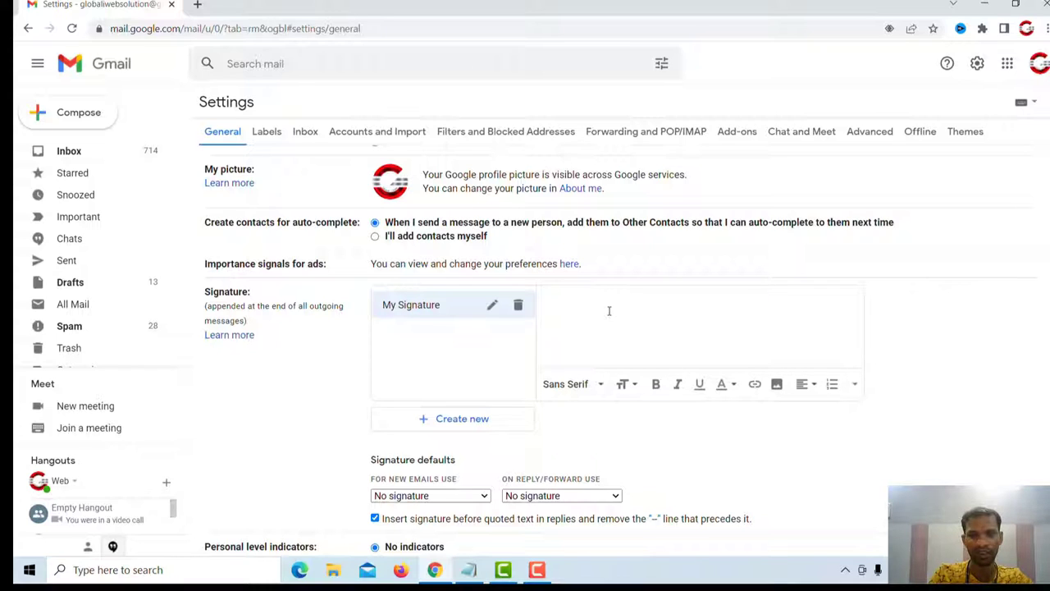
text(Tha)
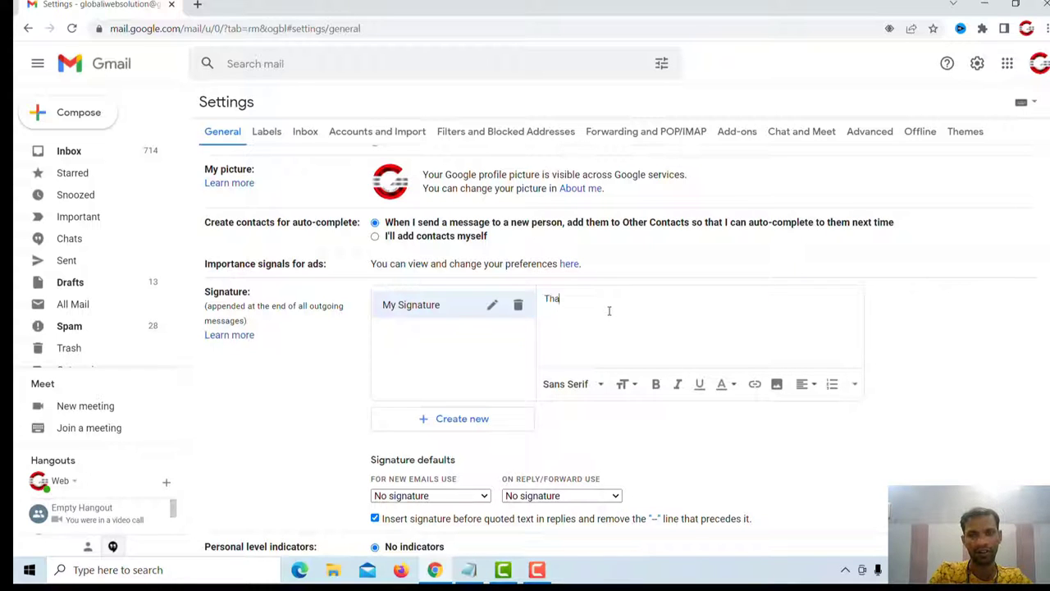
text(nks )
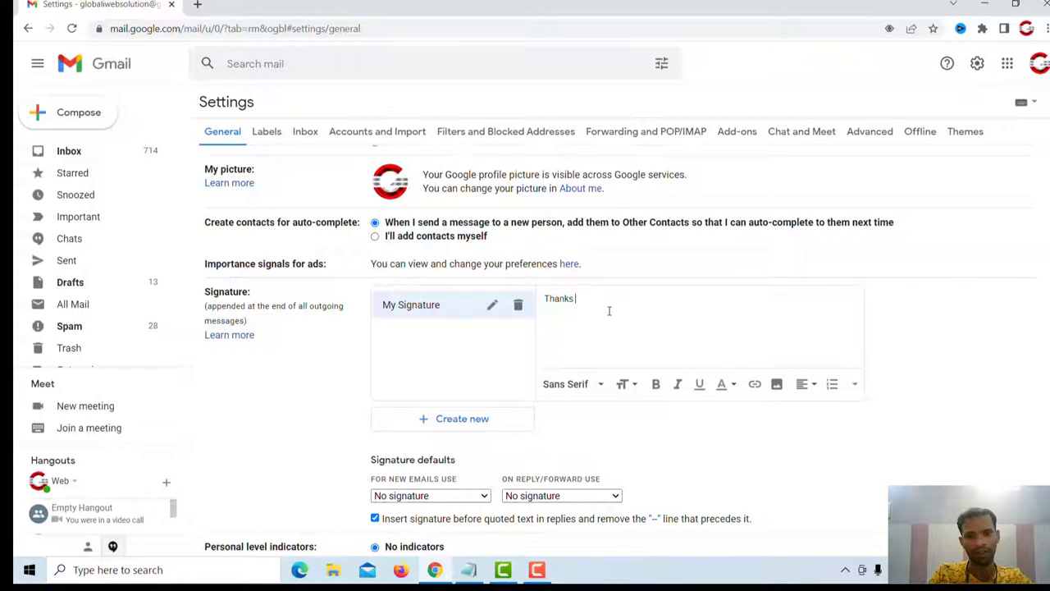
text(& Regards)
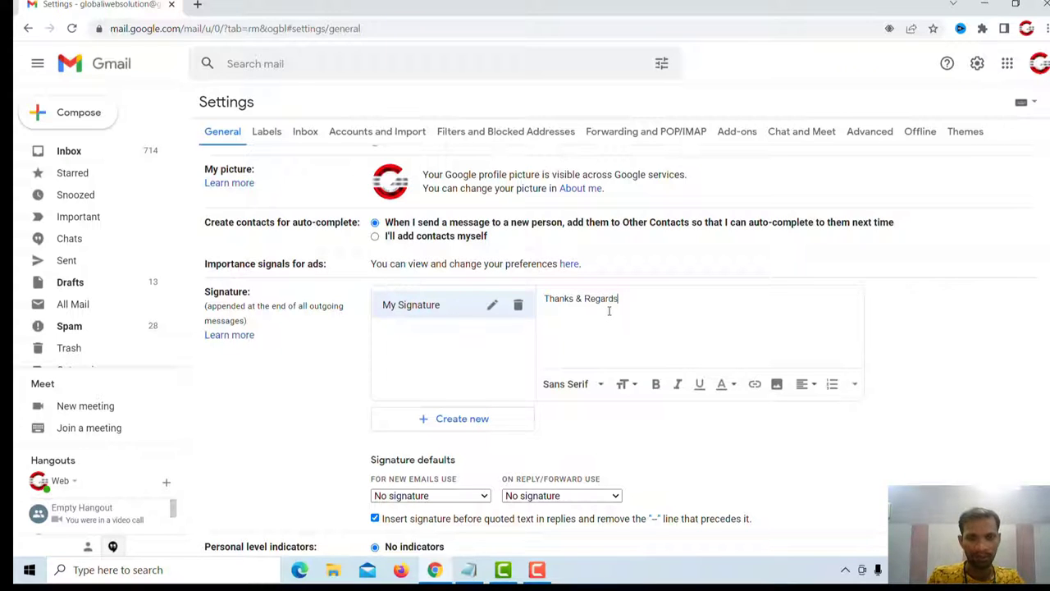
key(ctrl+v)
text(baliweb.co)
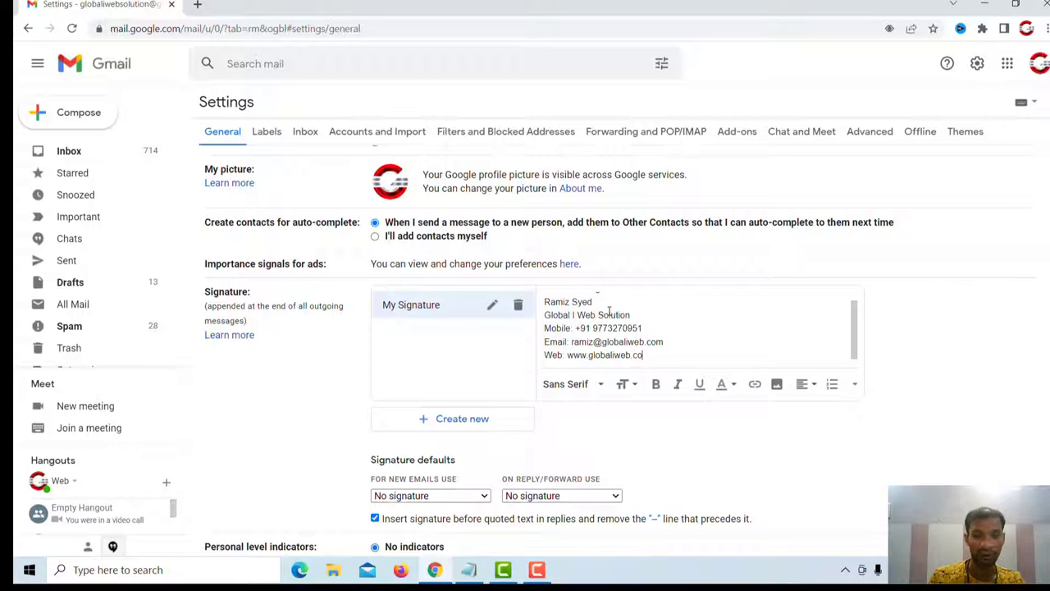
text(m)
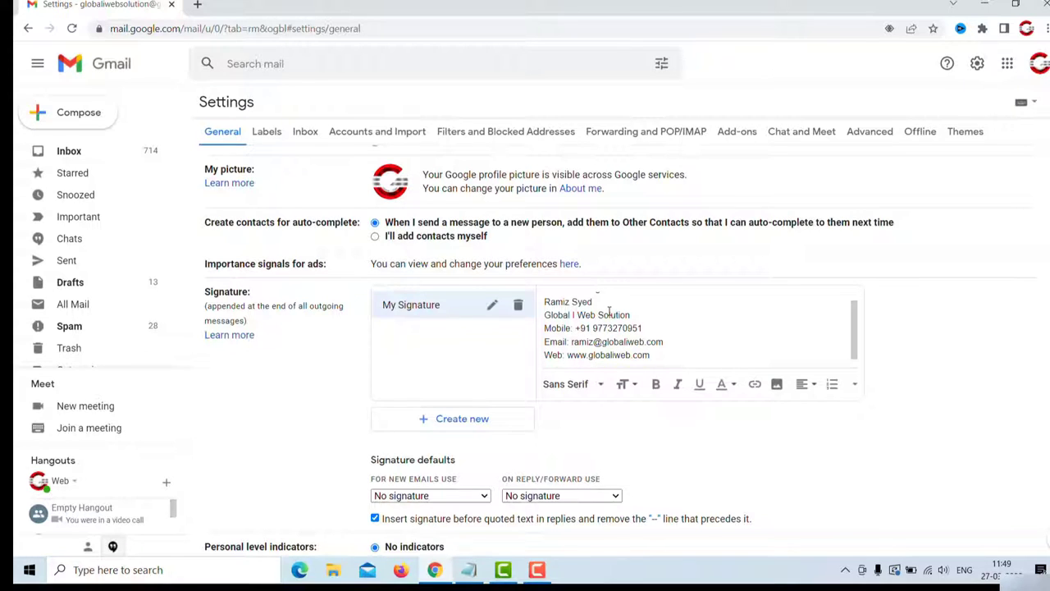
scroll(615, 306, up, 1)
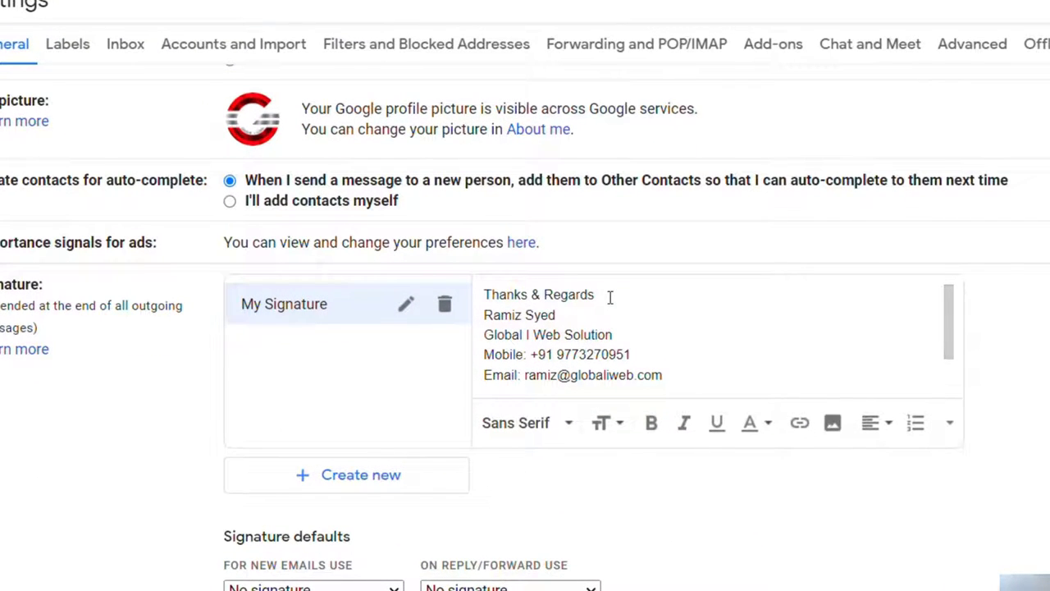
drag(610, 297, 474, 296)
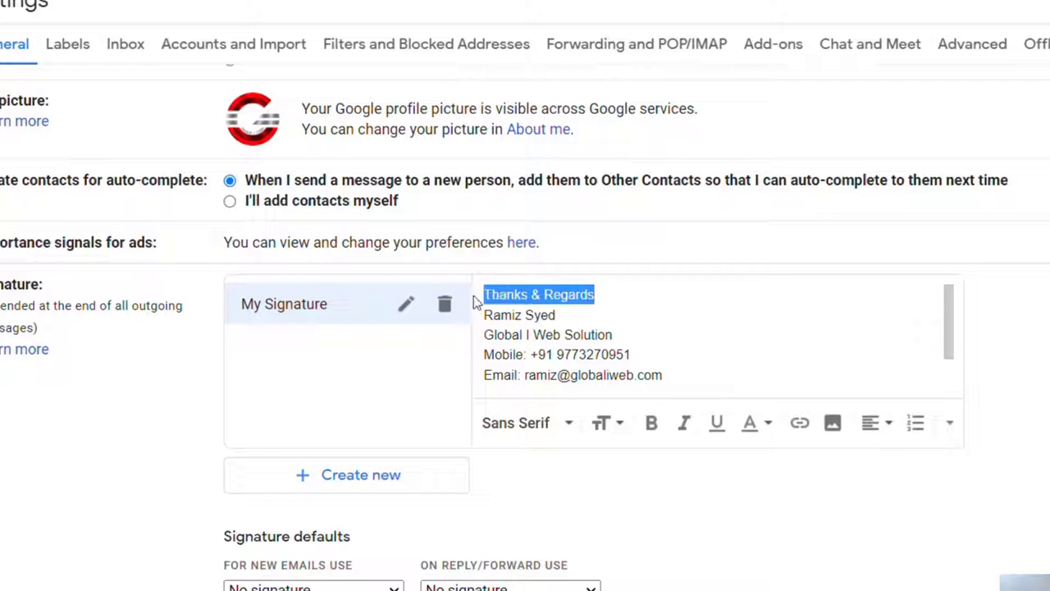
click(562, 437)
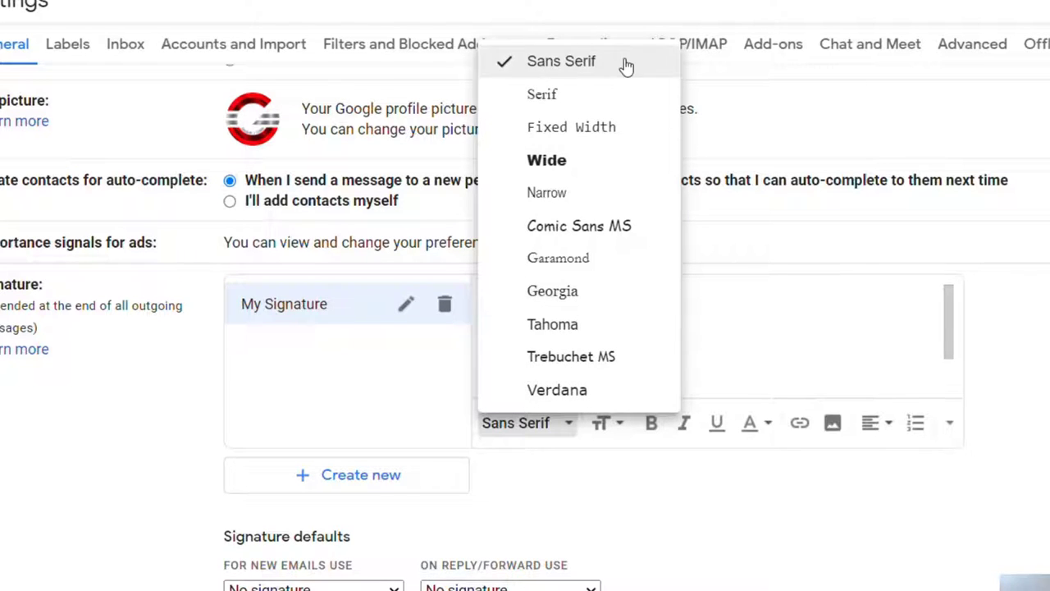
click(735, 304)
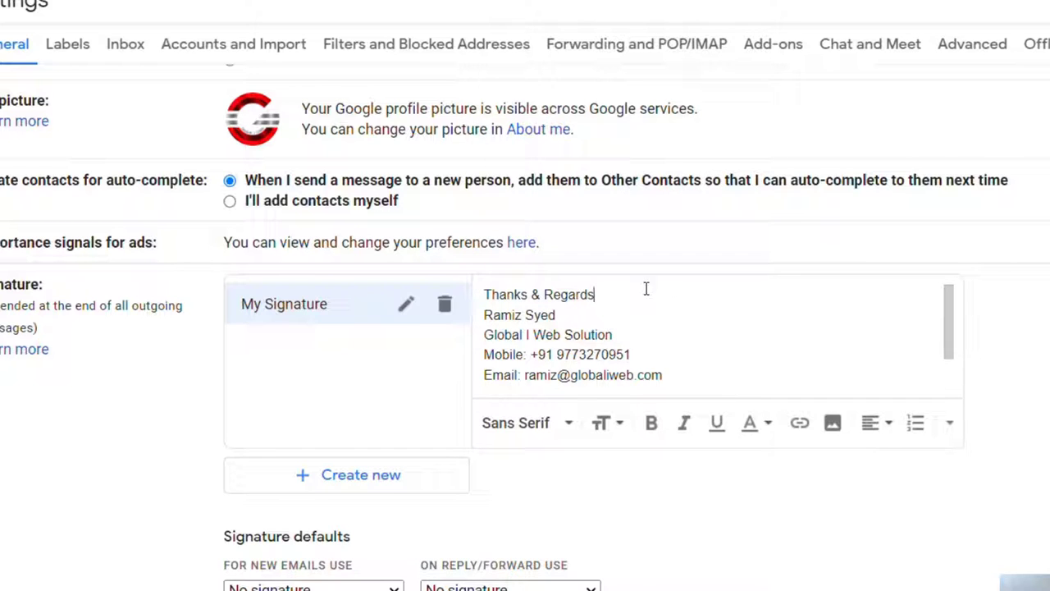
Set the "Thanks & Regards" line of the signature to the Large text size
drag(645, 288, 485, 294)
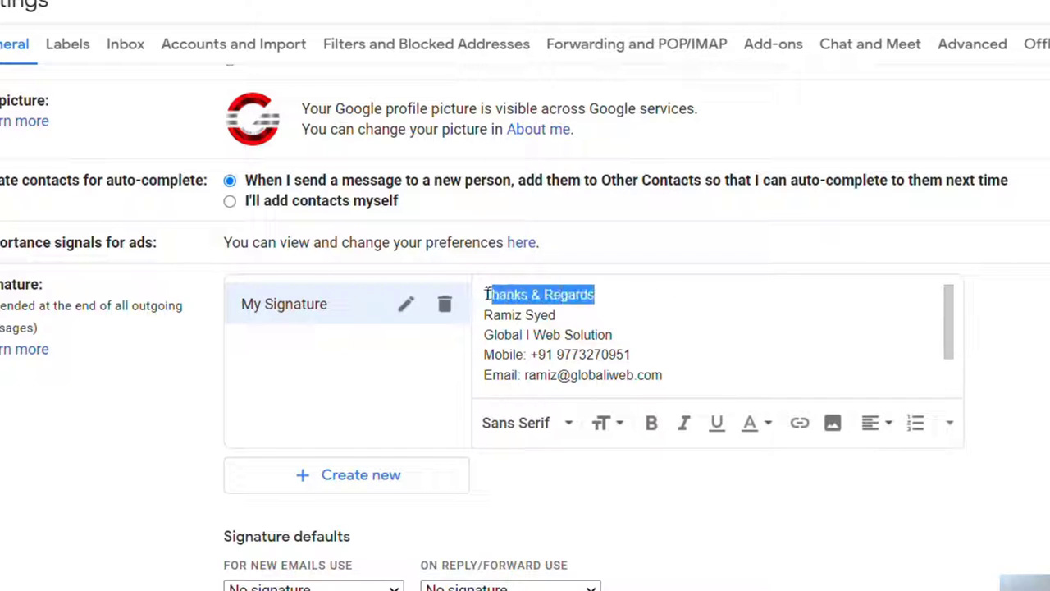
click(619, 433)
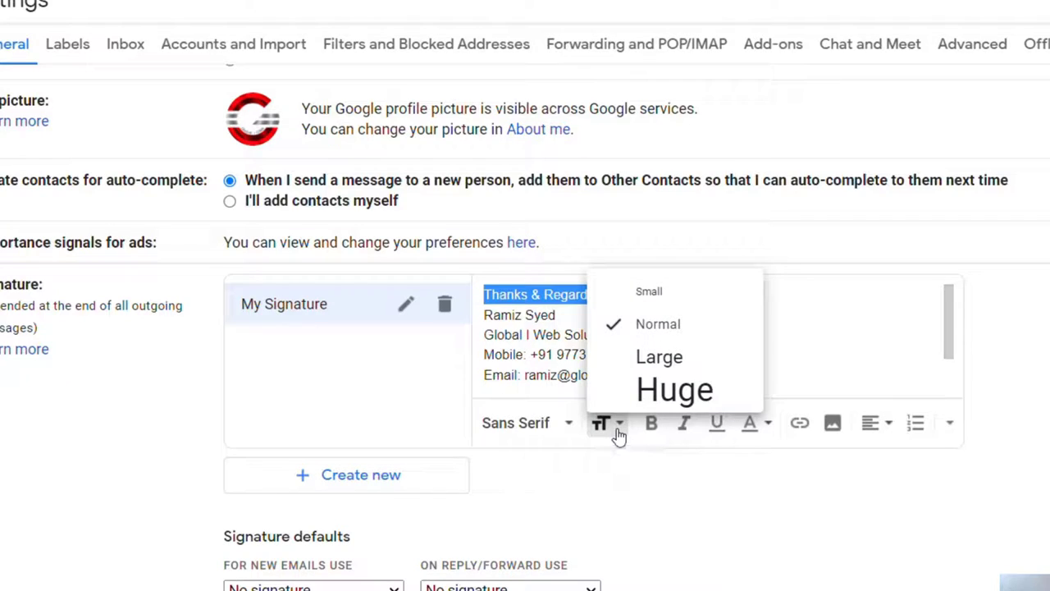
click(654, 370)
click(678, 290)
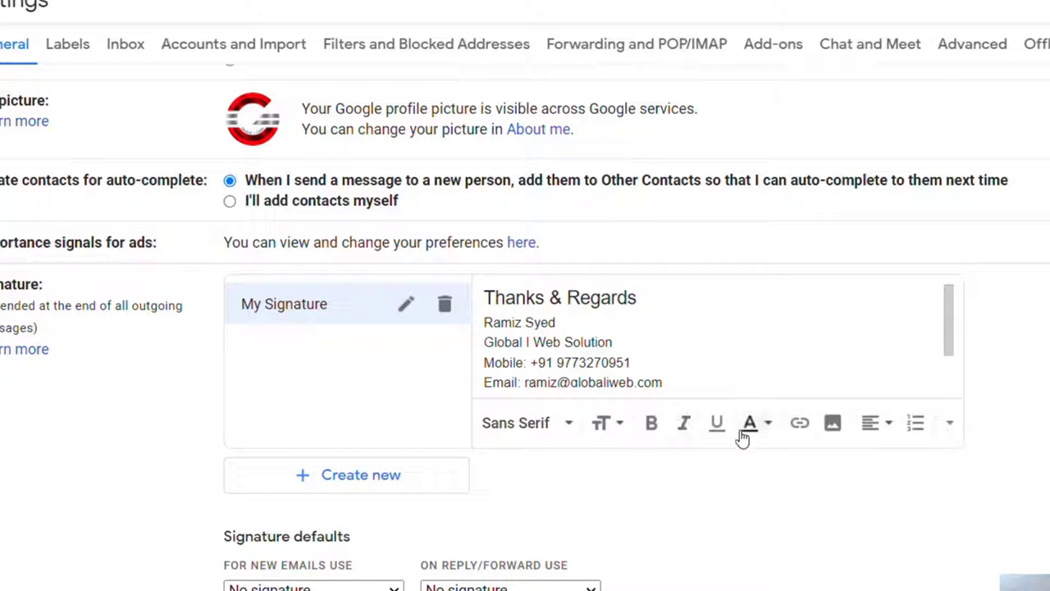
click(768, 438)
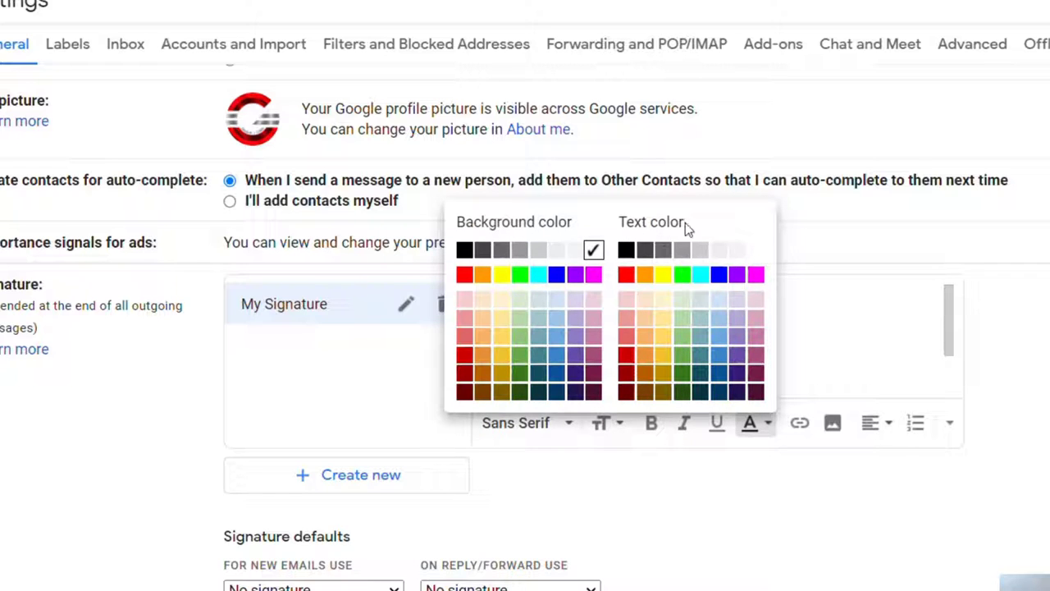
click(835, 320)
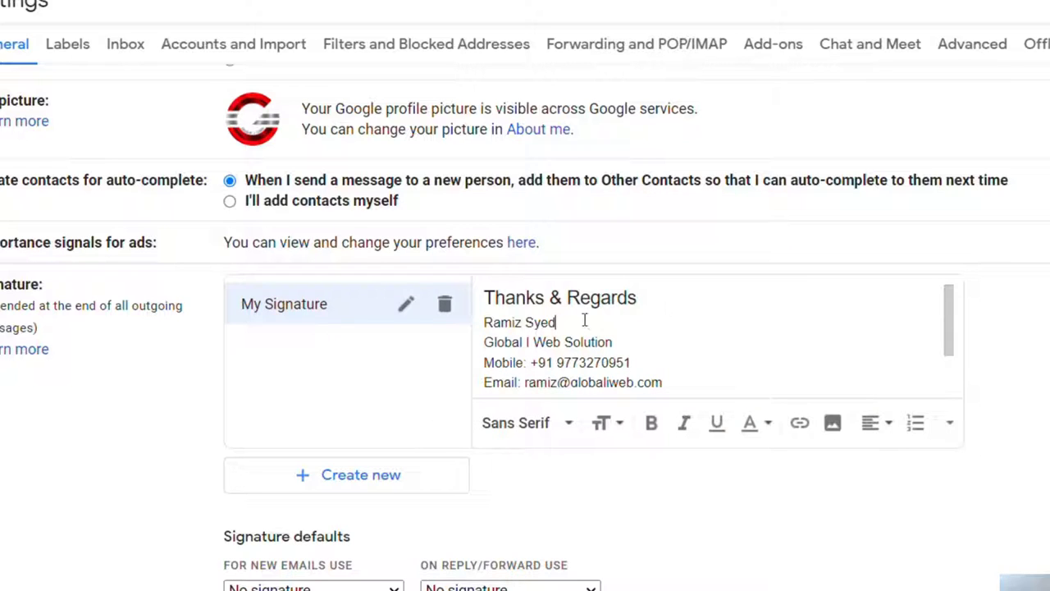
Make the sender's name and the "Global I Web Solution" line bold in the signature
drag(556, 323, 484, 322)
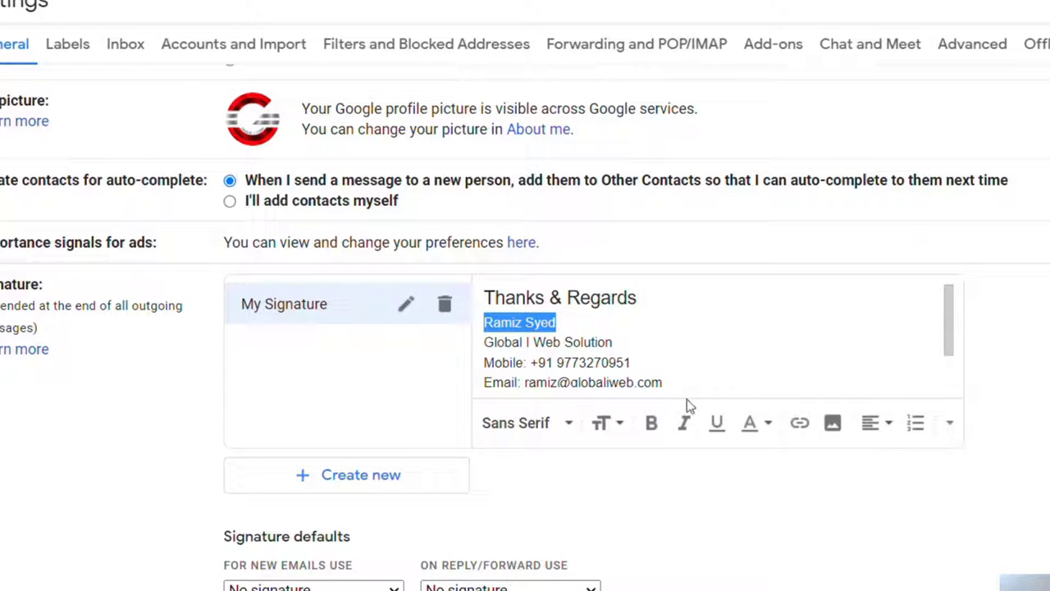
click(654, 424)
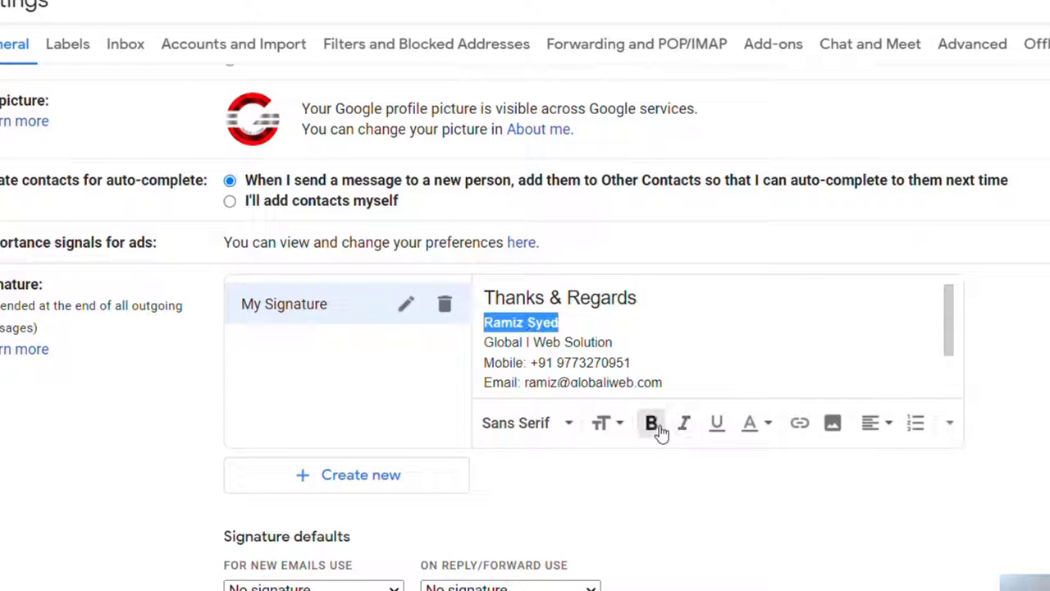
click(681, 300)
click(609, 344)
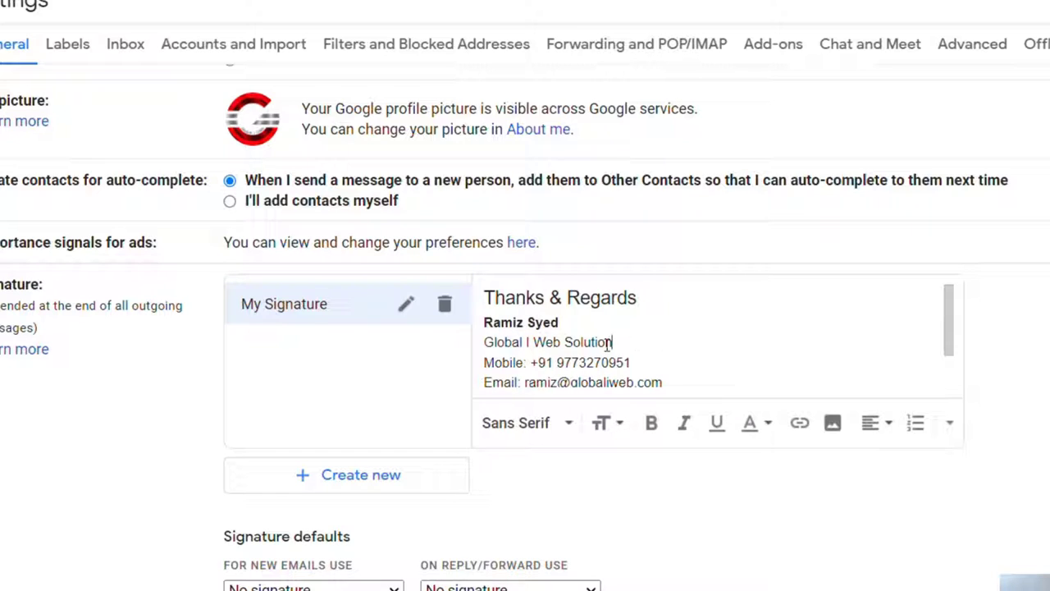
drag(609, 344, 475, 346)
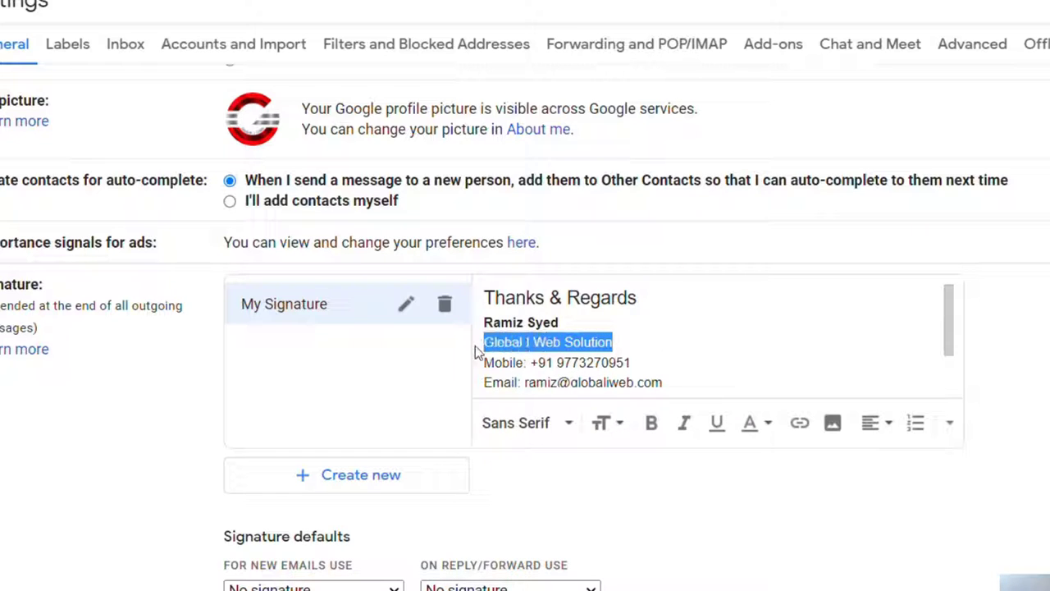
click(652, 425)
click(678, 369)
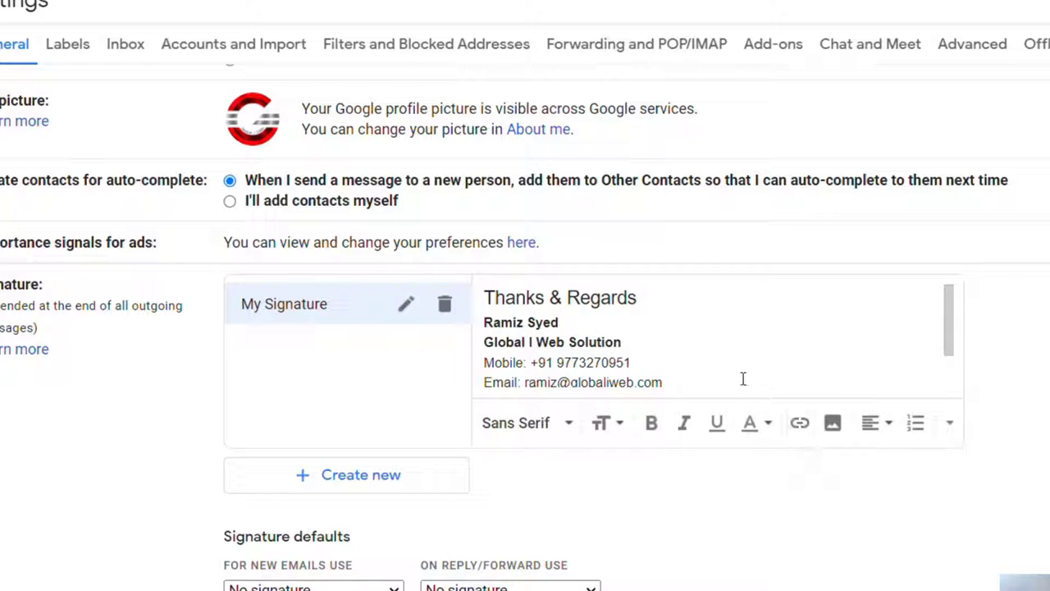
Turn the e-mail address in the signature's "Email:" line into a link
scroll(714, 378, down, 2)
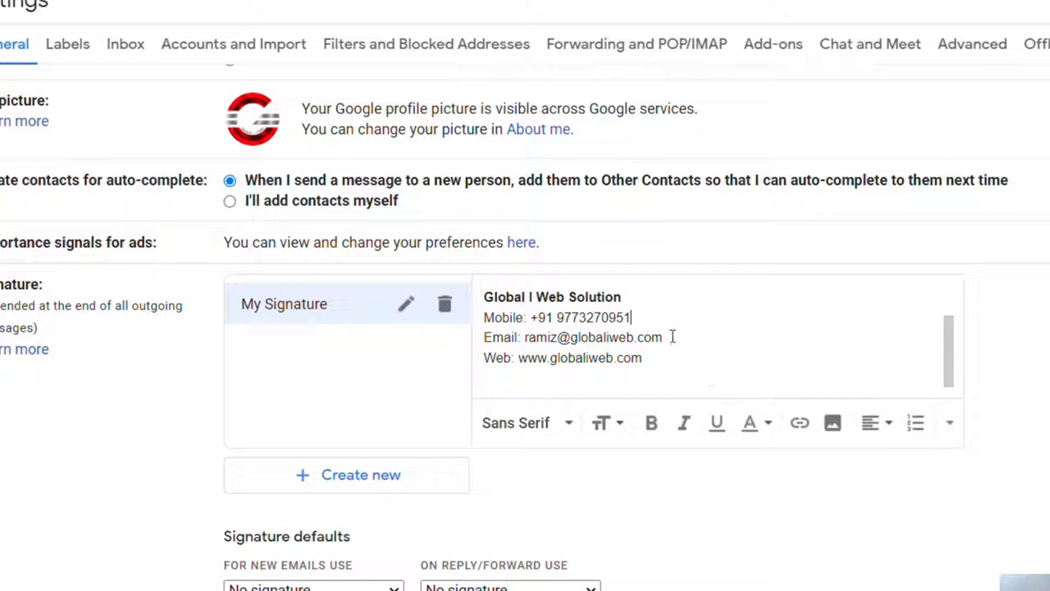
drag(672, 337, 525, 343)
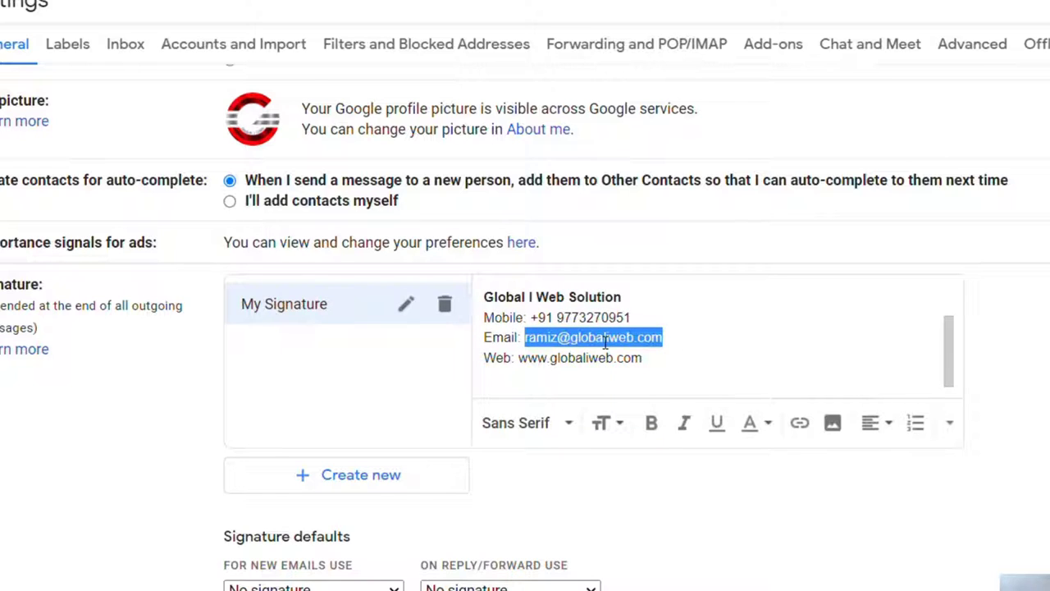
right_click(606, 343)
click(669, 422)
click(799, 435)
click(741, 338)
drag(662, 356, 518, 357)
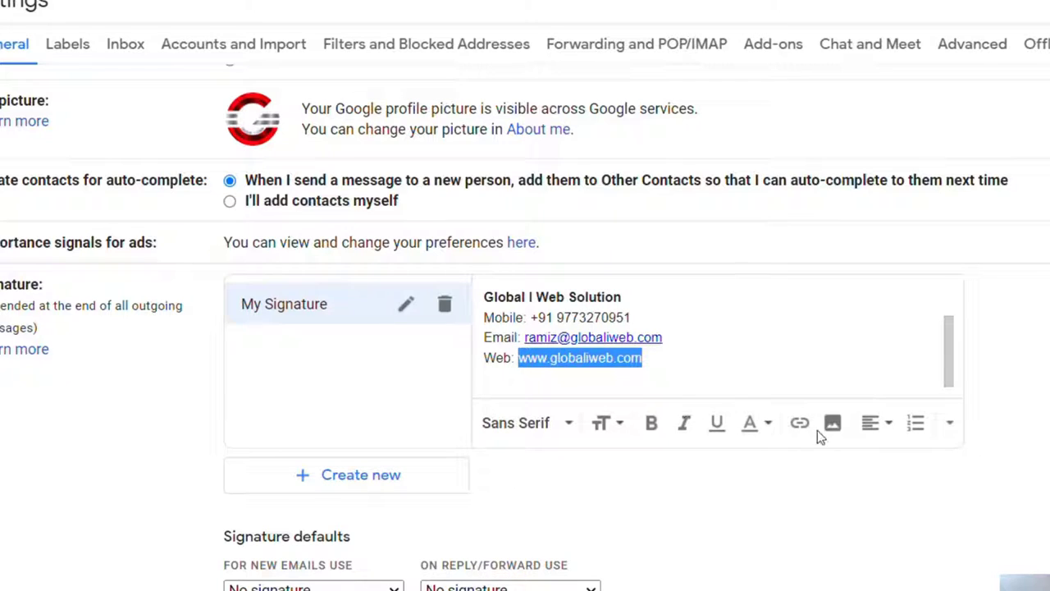
right_click(604, 357)
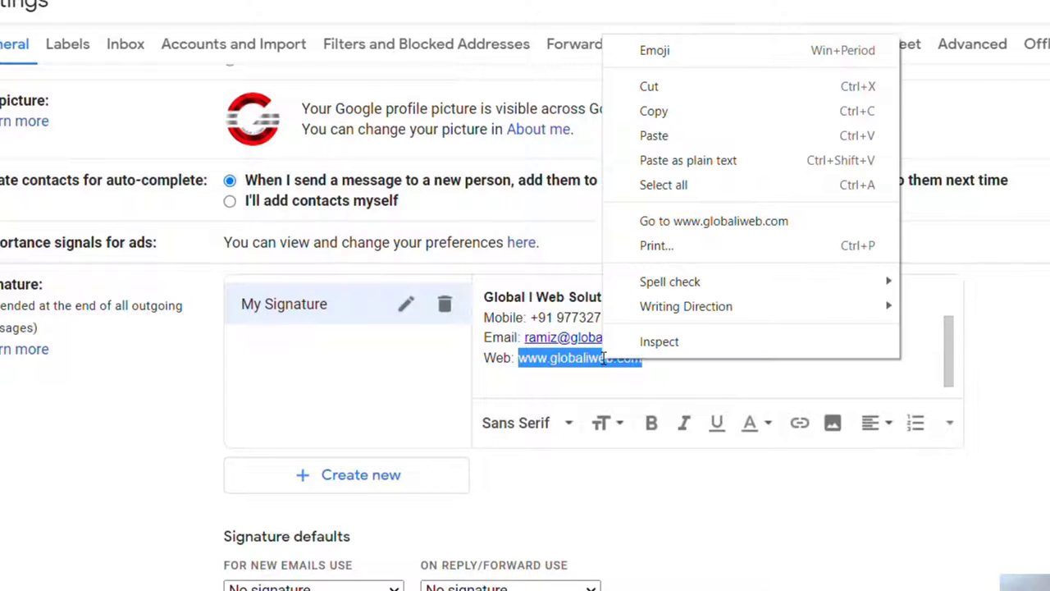
click(661, 111)
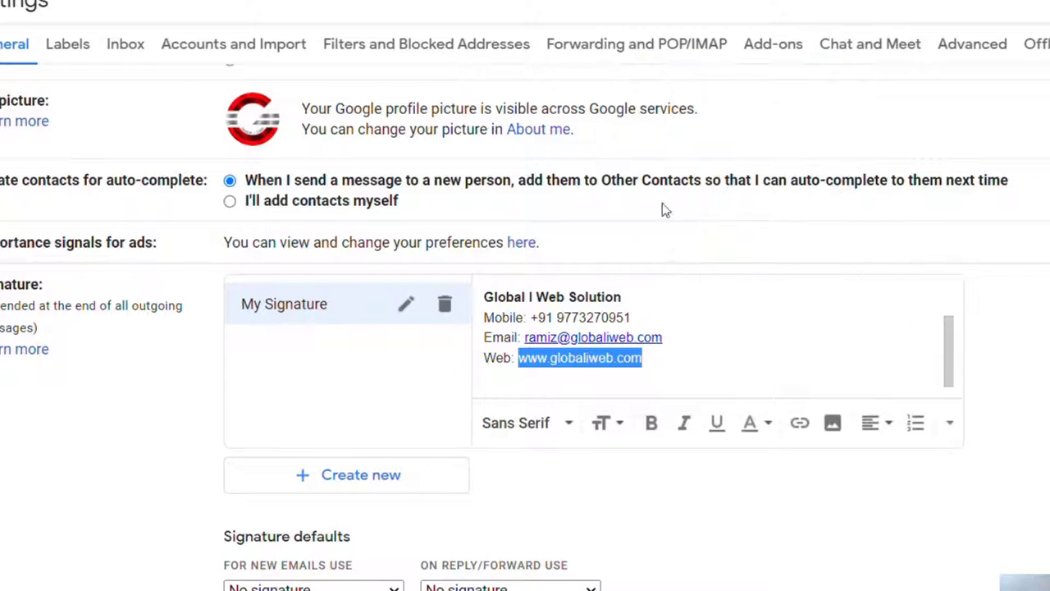
click(798, 427)
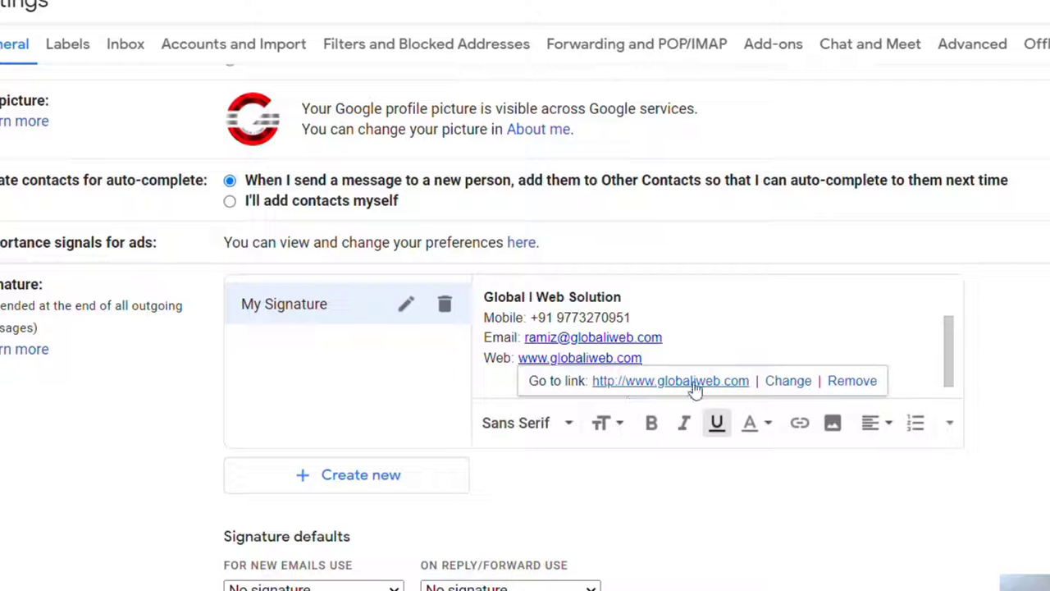
click(786, 381)
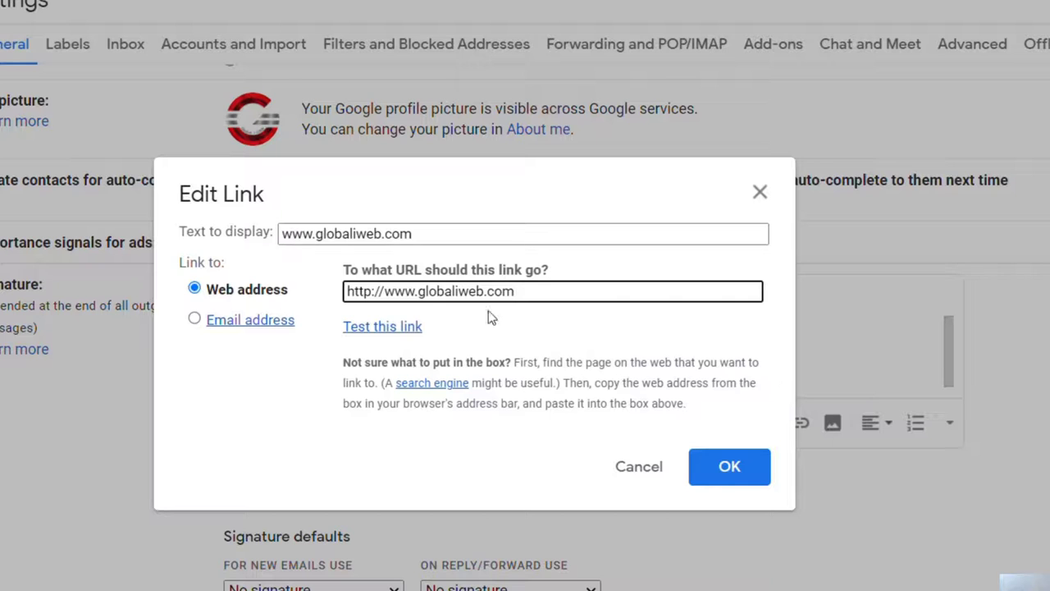
click(371, 292)
text(s)
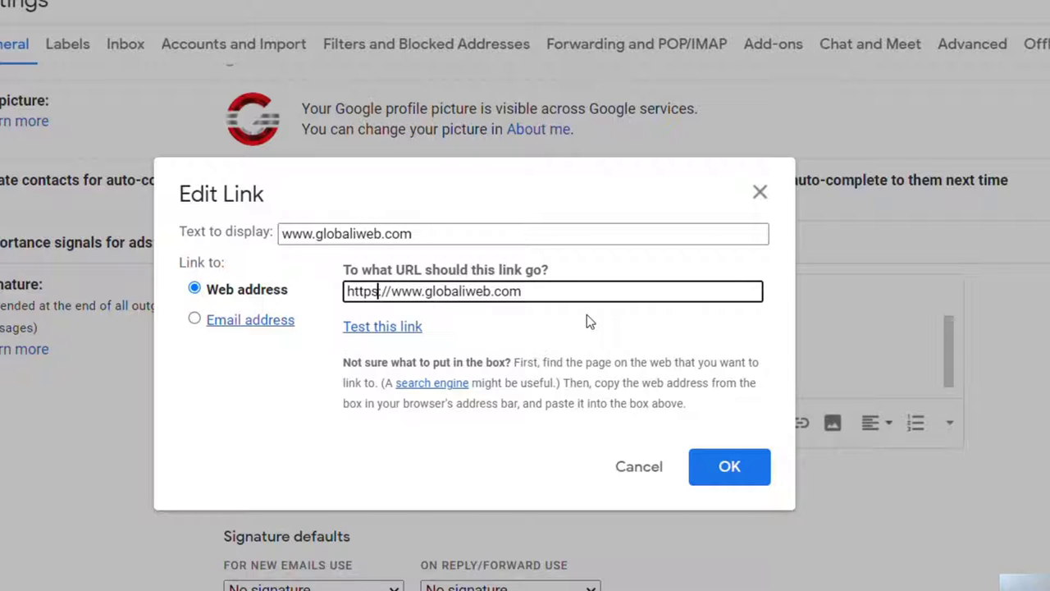
double_click(414, 290)
key(BackSpace)
key(Delete)
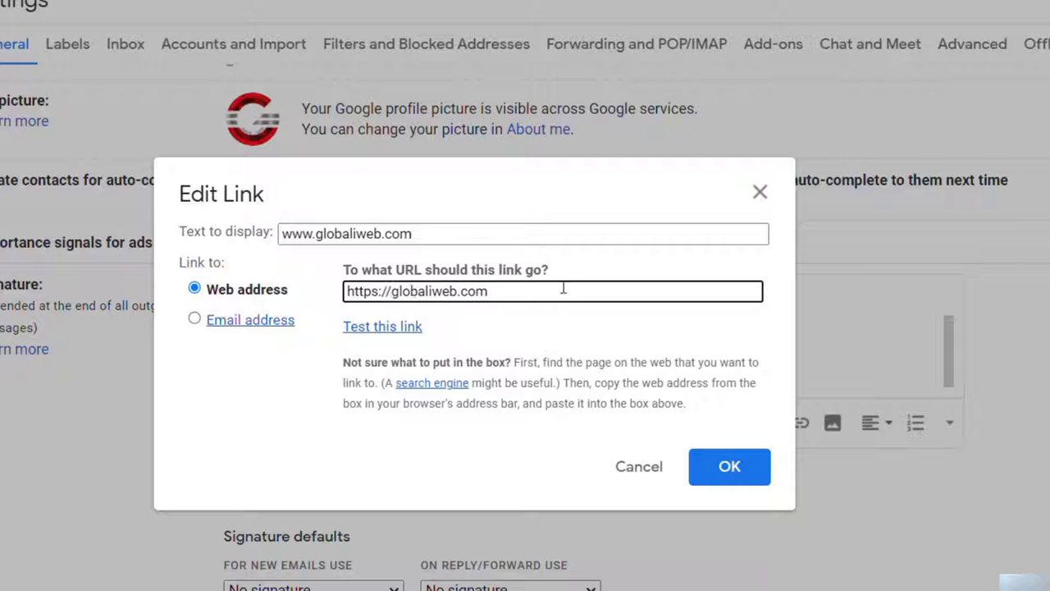
click(386, 330)
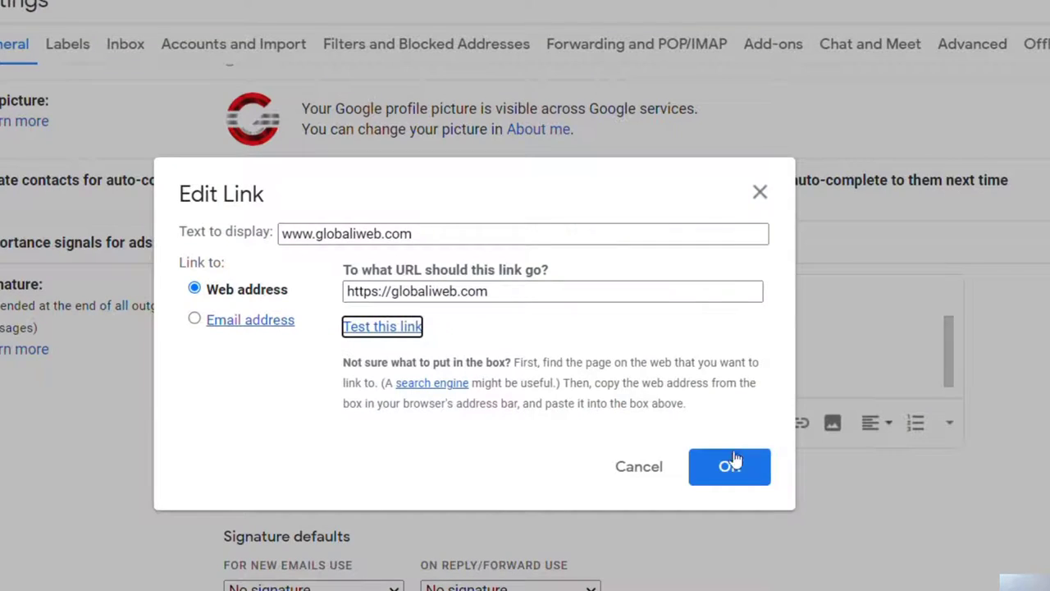
click(729, 467)
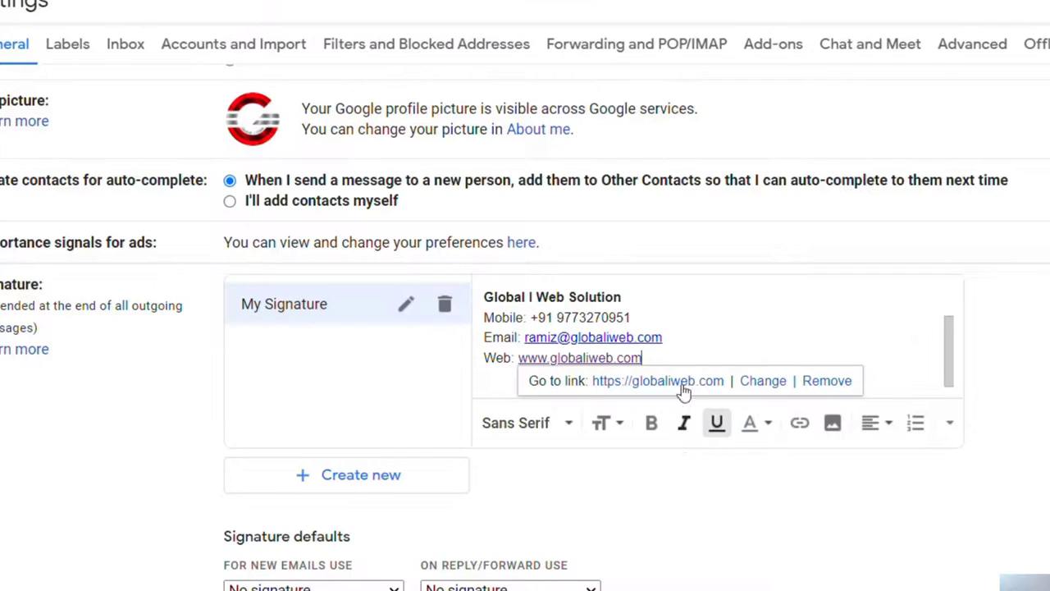
click(722, 354)
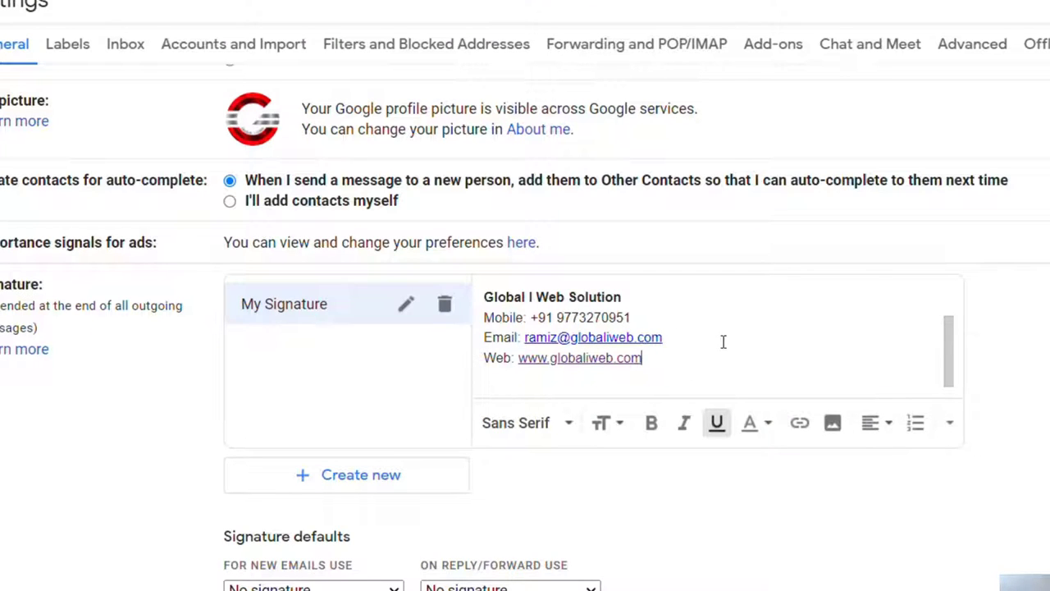
Delete the text "Global I Web Solution" from its line and add an empty line between "Thanks & Regards" and the sender's name
scroll(723, 342, up, 2)
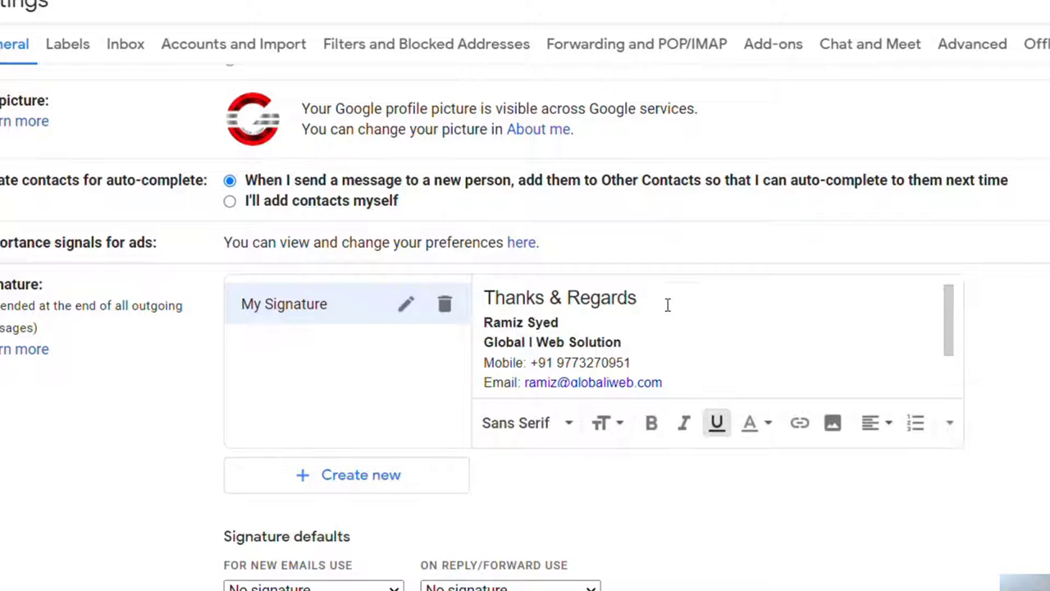
scroll(668, 305, up, 1)
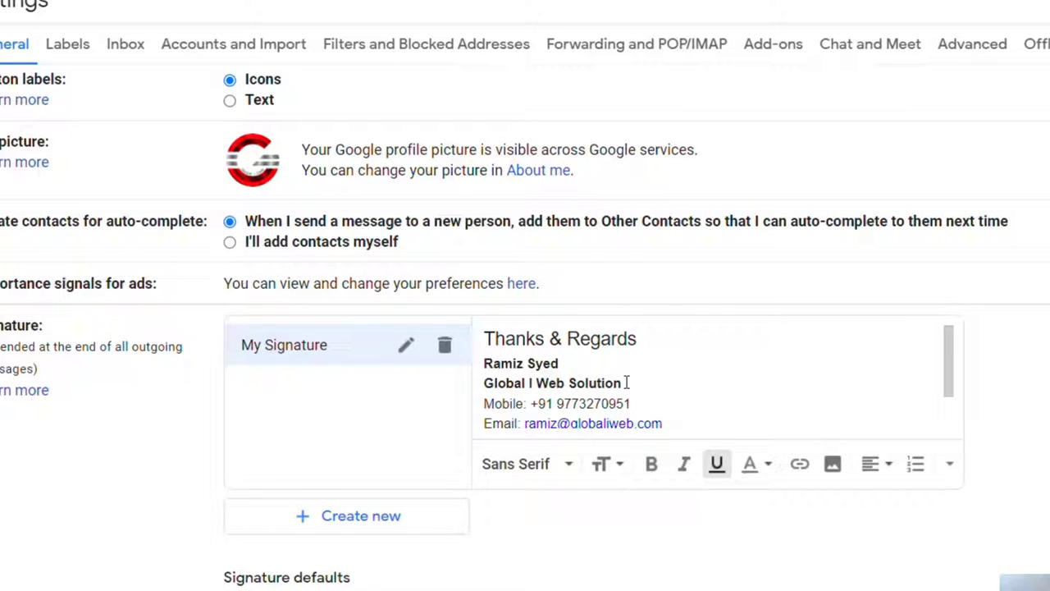
drag(626, 383, 484, 391)
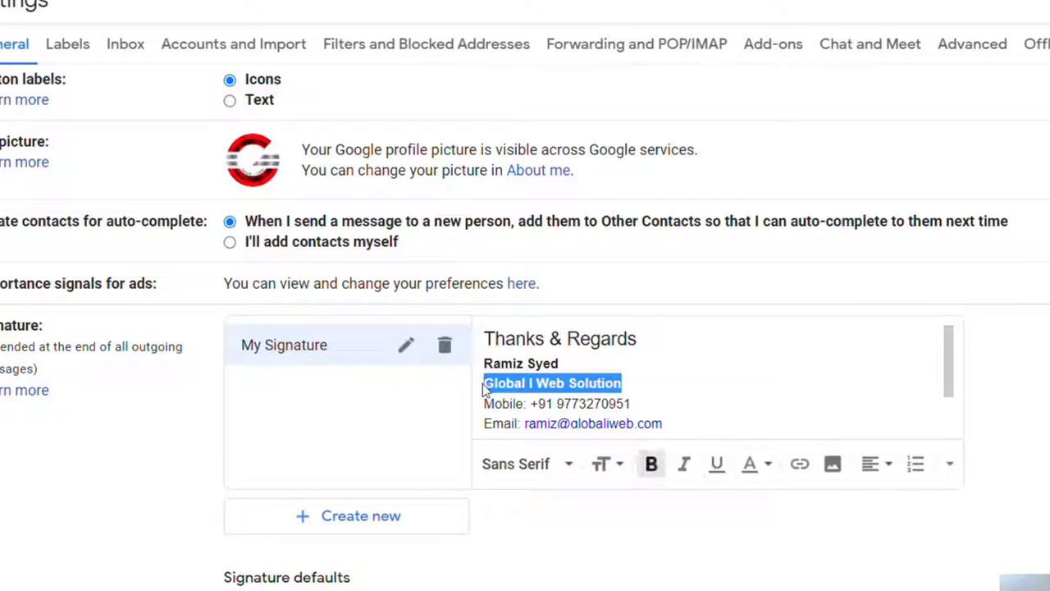
key(BackSpace)
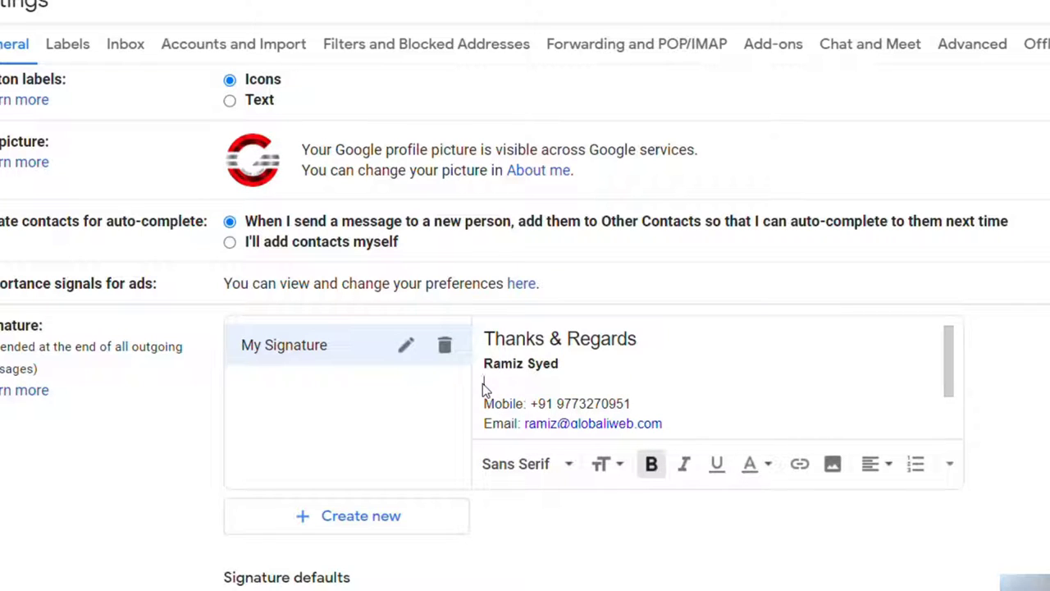
key(Return)
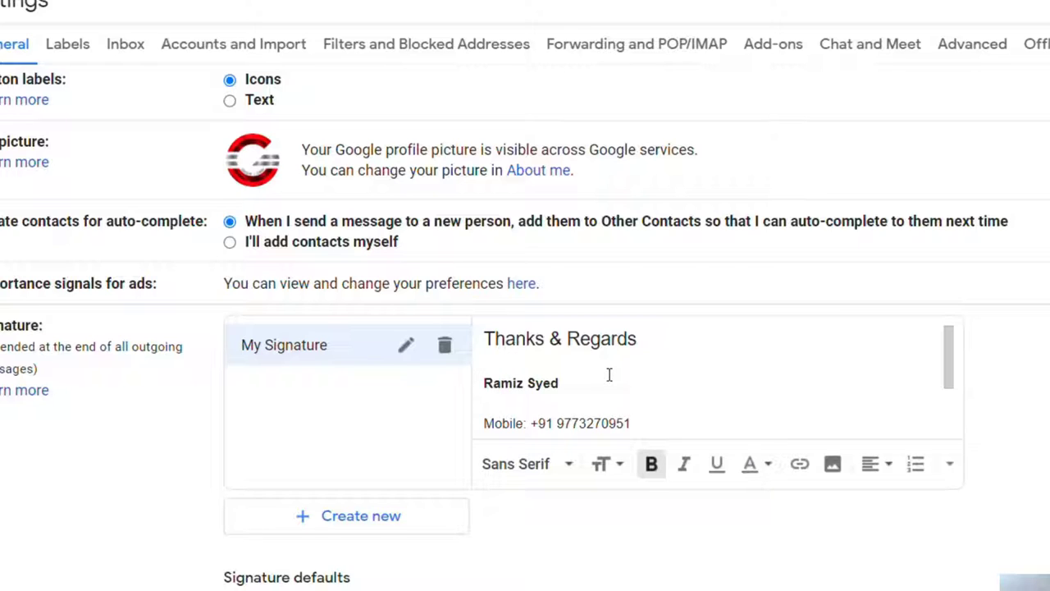
Open image insertion for the empty line below "Thanks & Regards" and look through the My Drive folders and the web address source
click(833, 467)
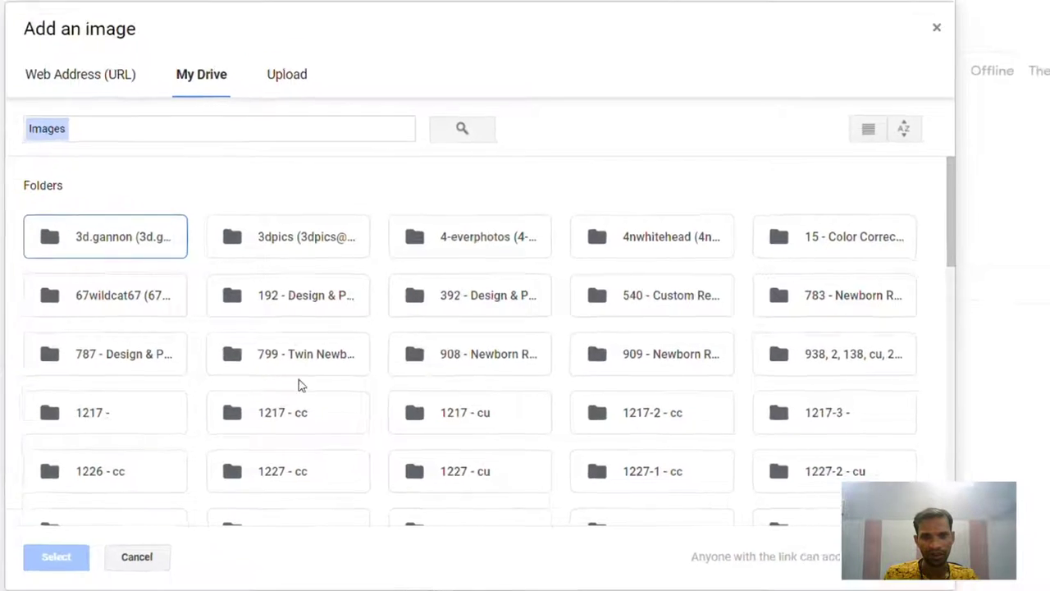
scroll(440, 288, down, 5)
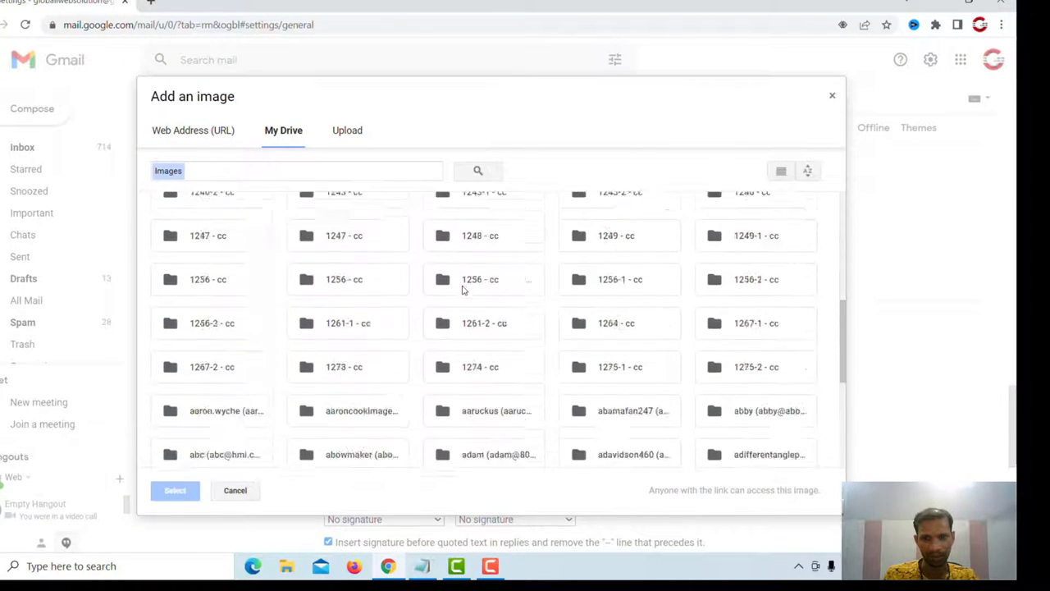
scroll(462, 289, down, 15)
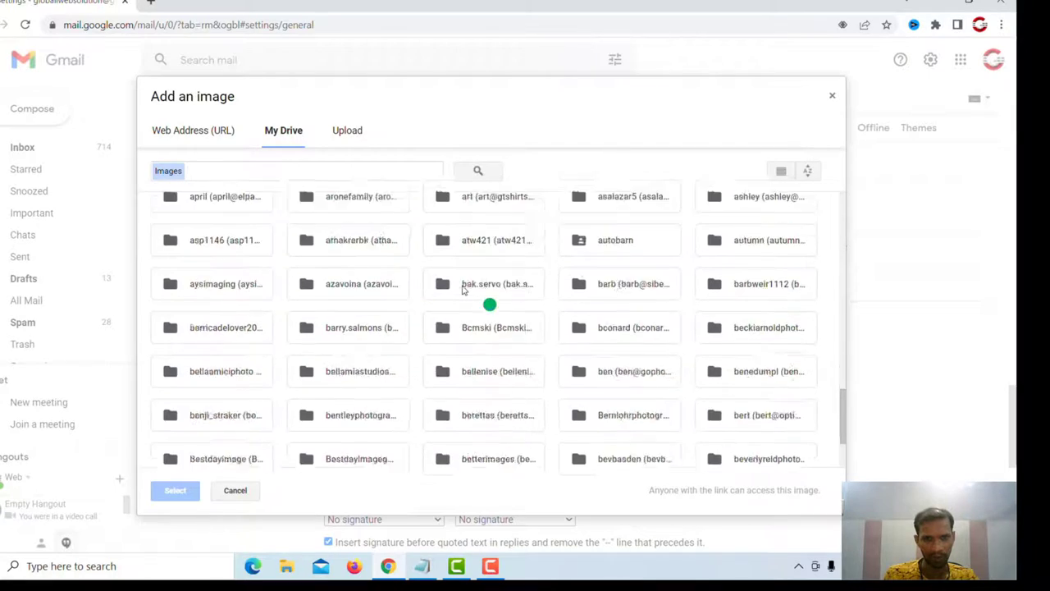
scroll(462, 289, down, 6)
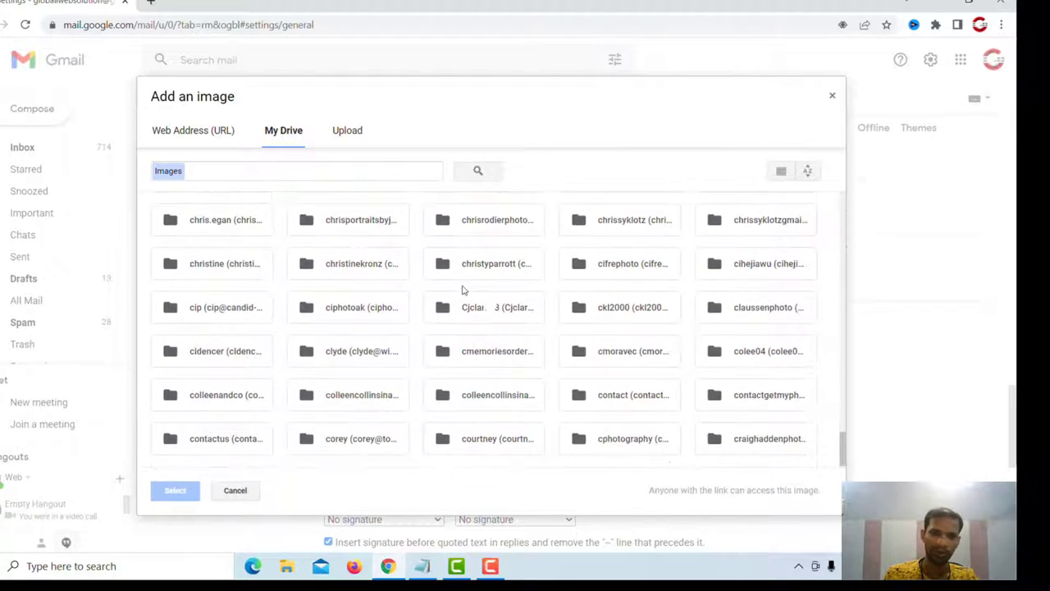
scroll(462, 289, up, 4)
scroll(462, 289, up, 20)
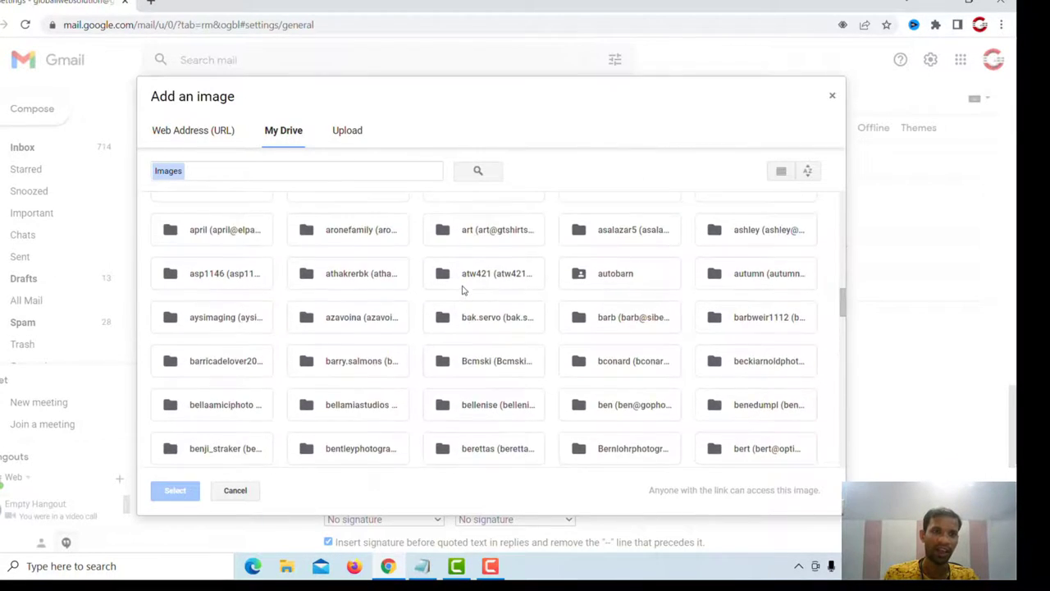
scroll(462, 289, up, 4)
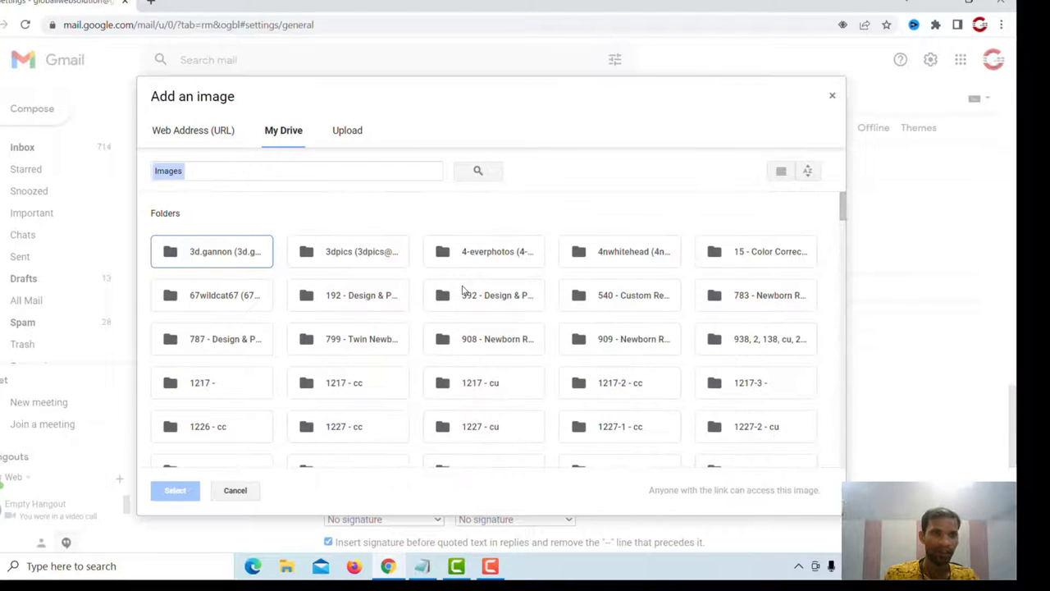
click(189, 135)
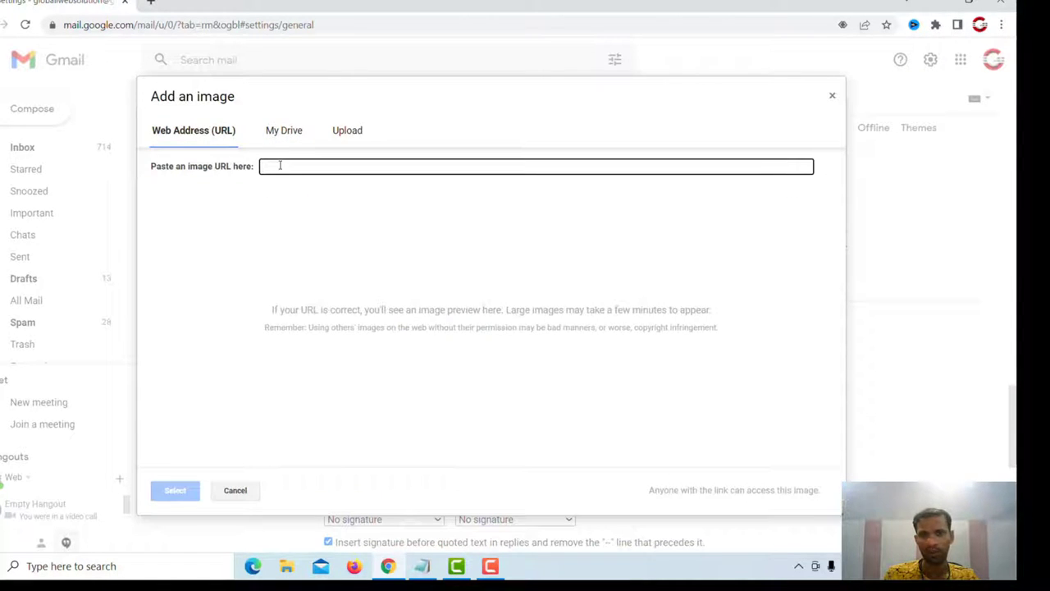
Upload "invoice-logo.png" from "clients-logo" in the D-drive's "globaliweb data" folder and insert it below "Thanks & Regards" in the signature
click(350, 135)
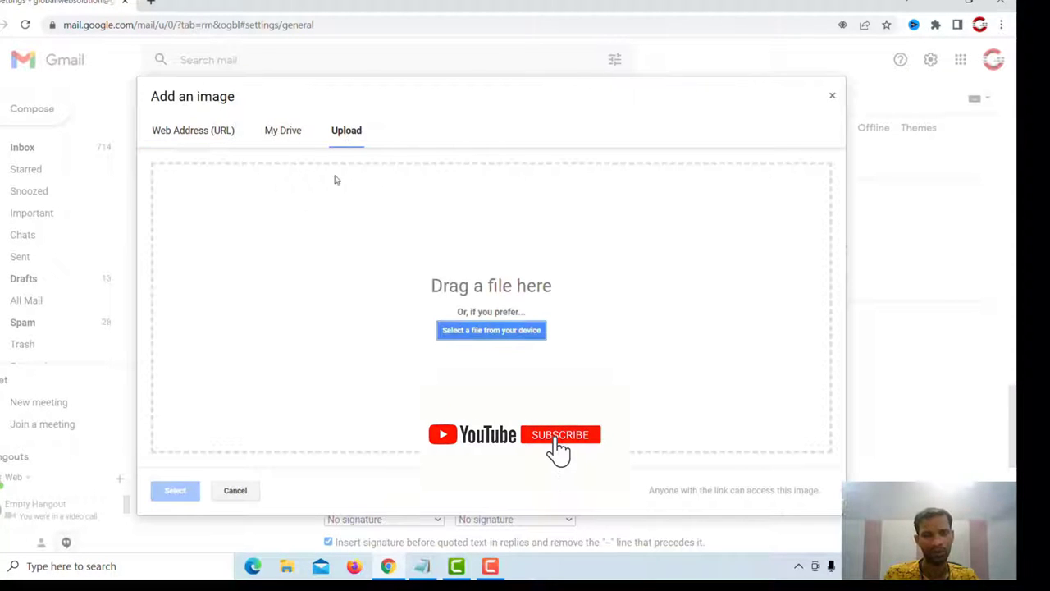
click(480, 334)
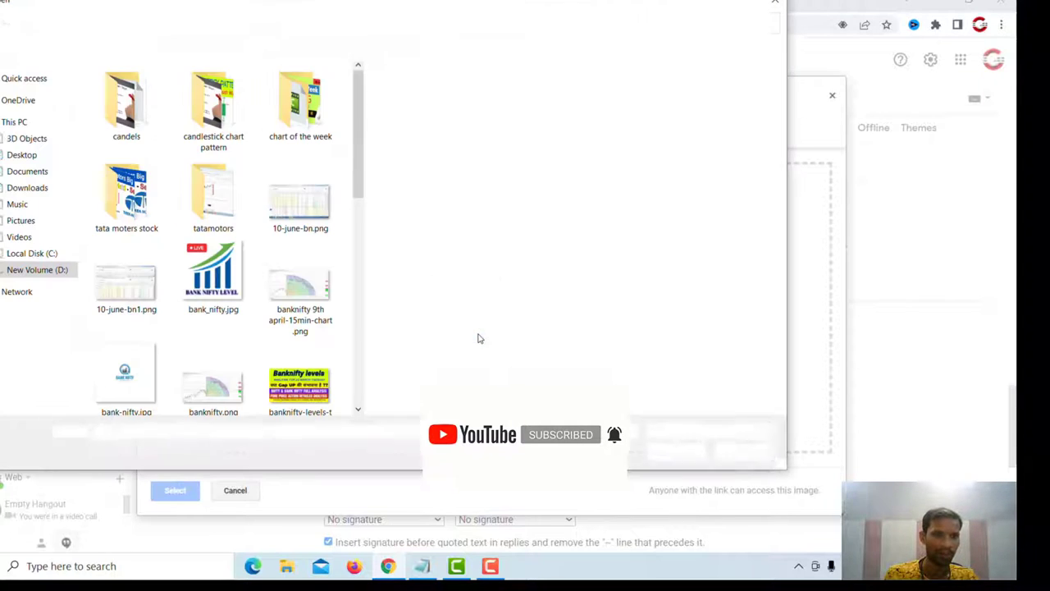
click(27, 276)
click(169, 95)
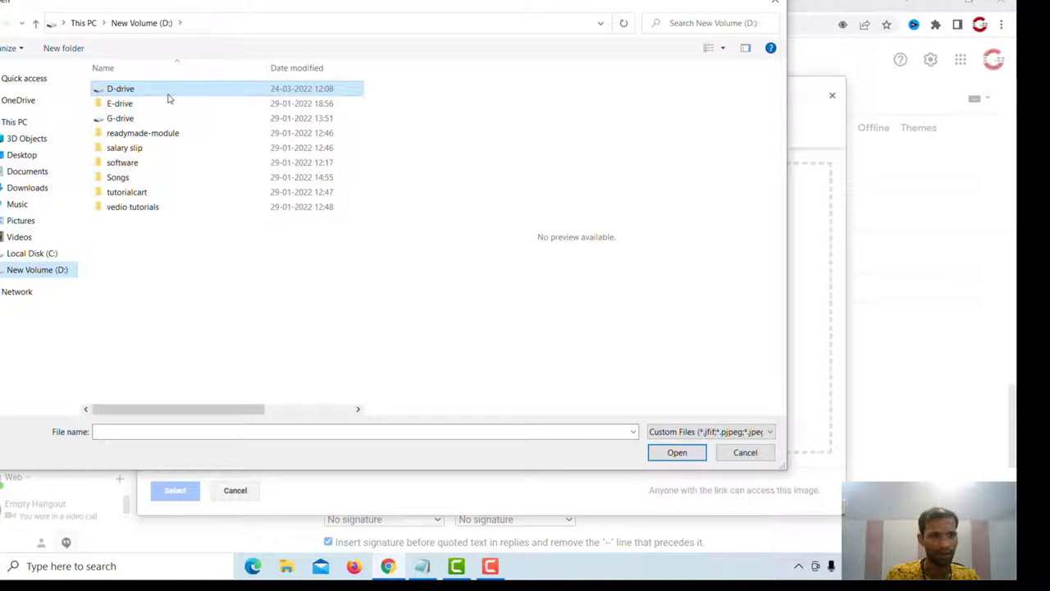
double_click(168, 92)
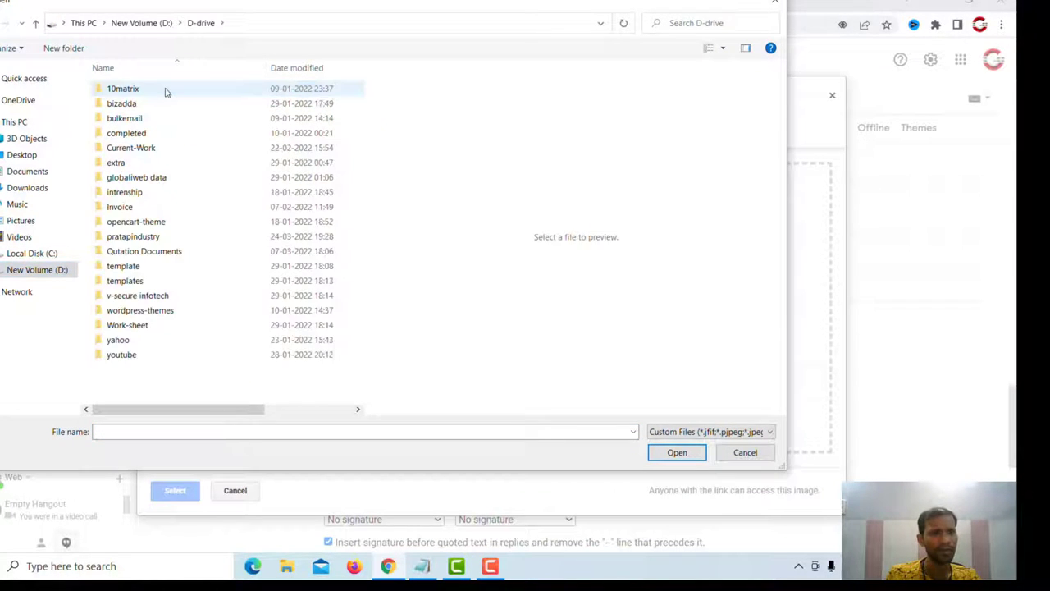
double_click(195, 183)
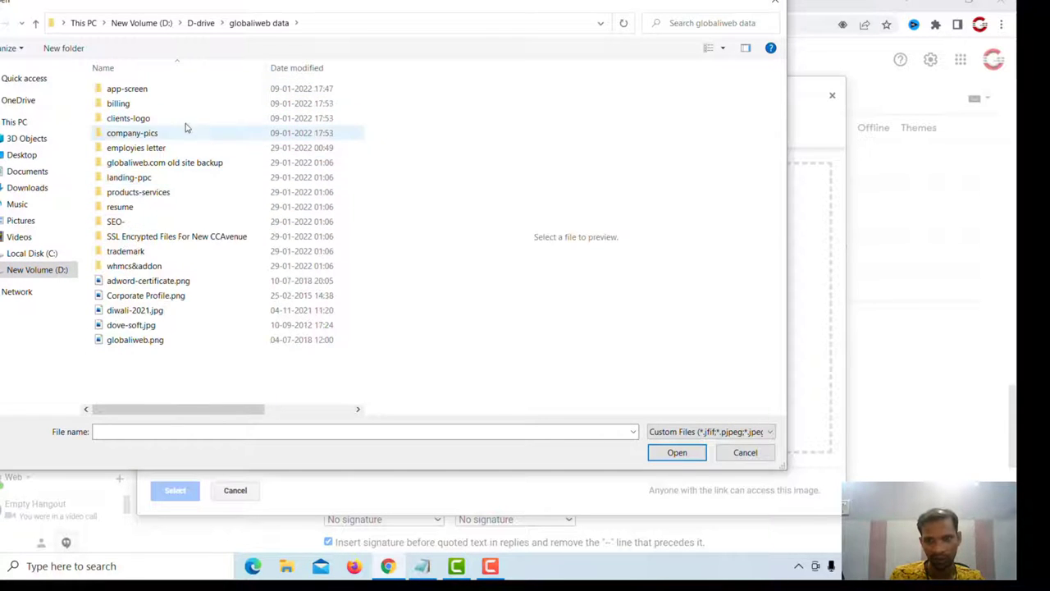
double_click(131, 118)
click(314, 386)
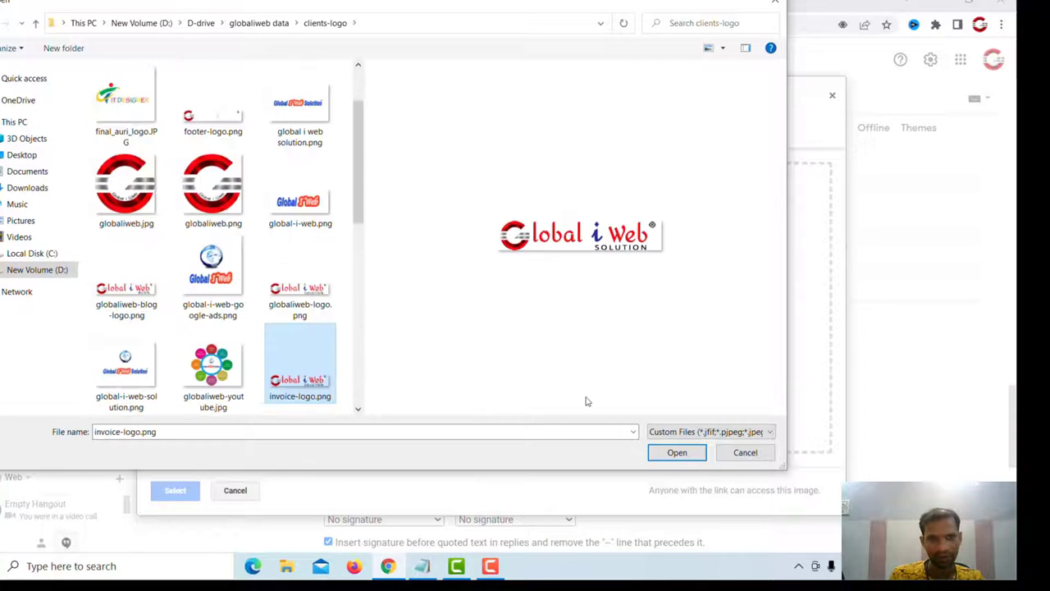
click(678, 454)
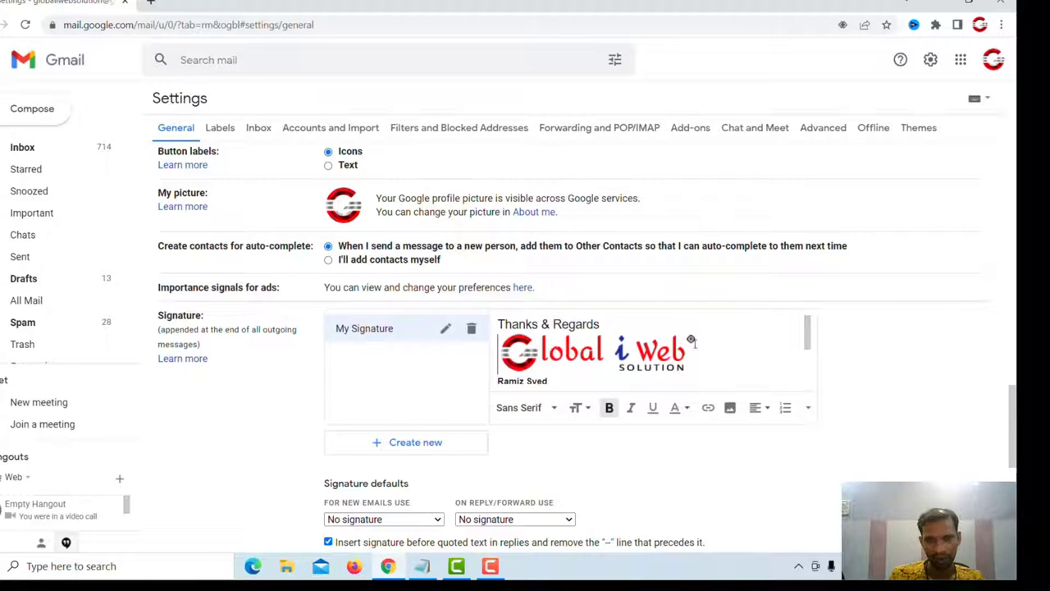
Add an empty line between the logo and the sender's name, and remove the empty line between the name and "Mobile:"
scroll(665, 353, up, 1)
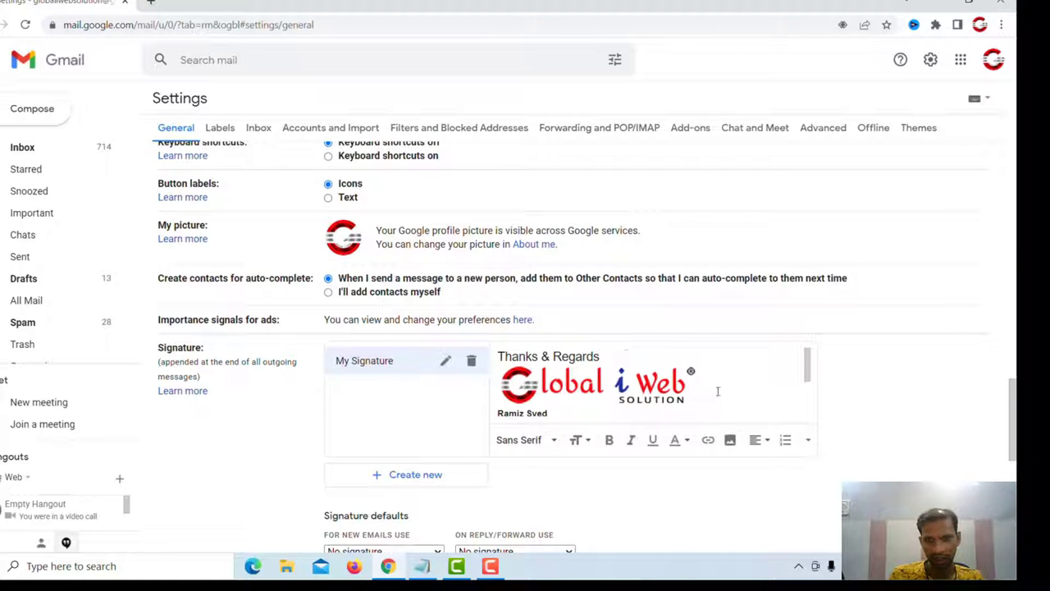
scroll(718, 392, down, 1)
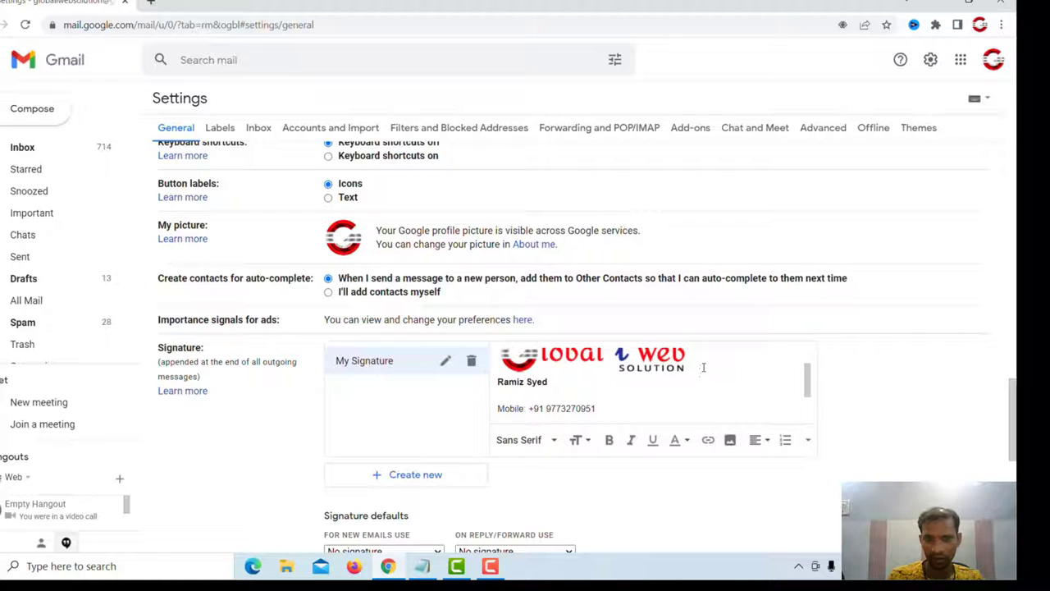
click(703, 367)
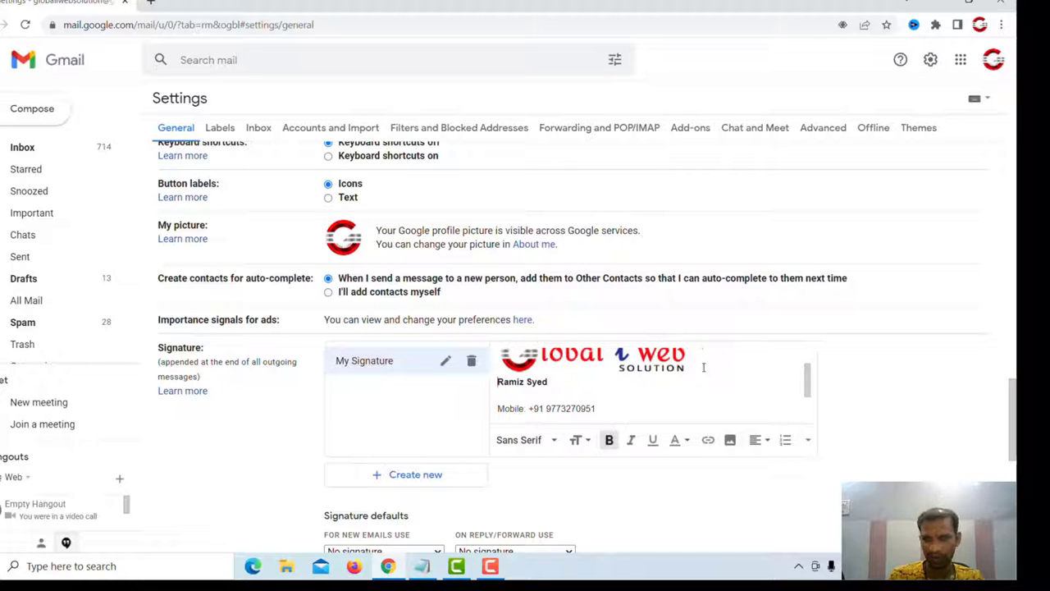
key(Return)
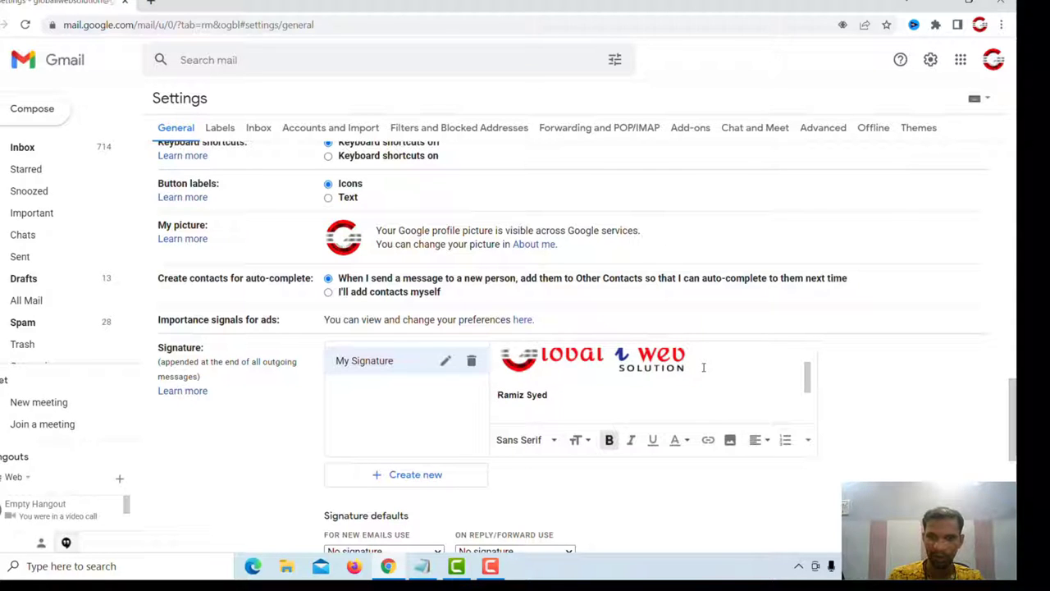
key(BackSpace)
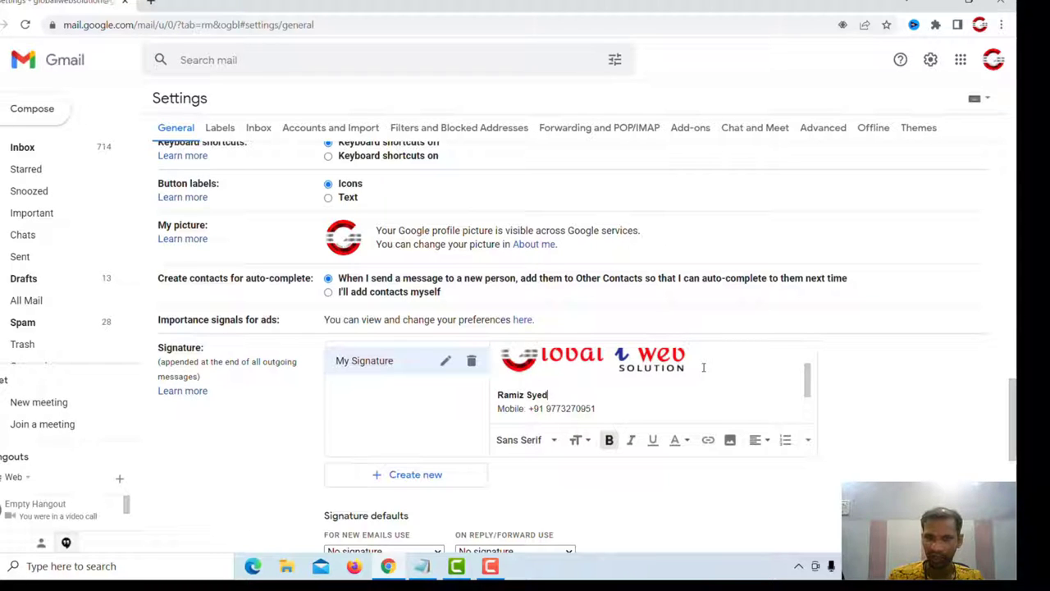
Add the text "Follow Us:" on the line below "Web:" in the signature
key(Down)
key(Down)
key(Down)
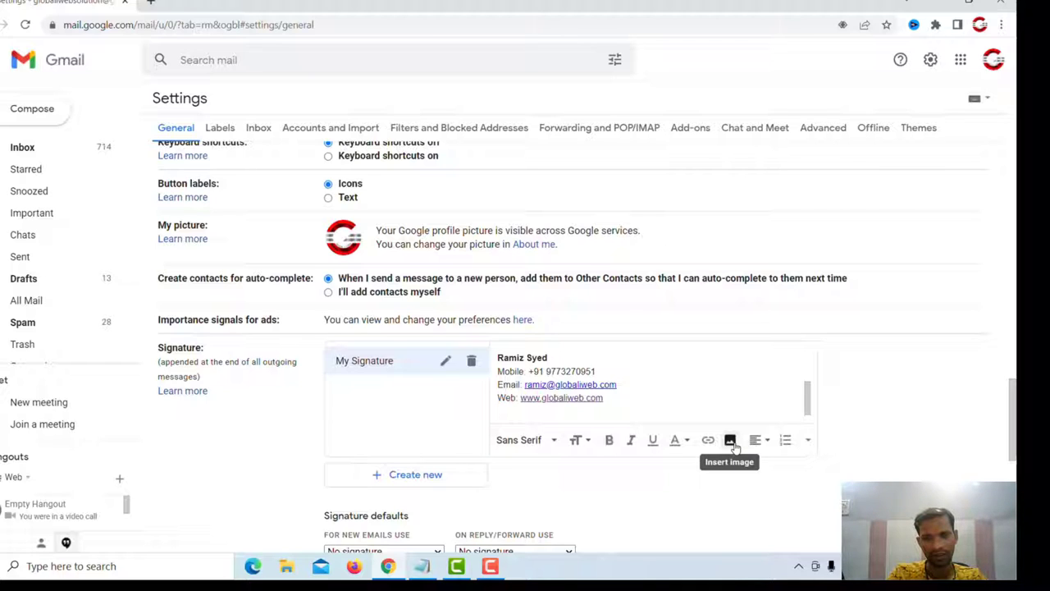
text(Follow Us:)
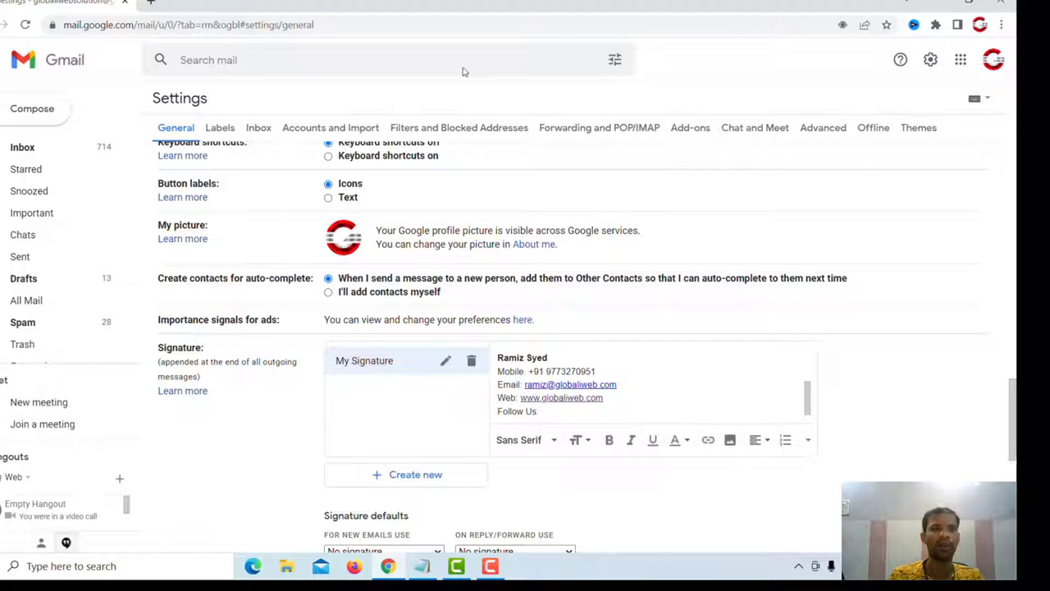
Search Google for "facebook icon 64x64" in a new browser tab
click(150, 4)
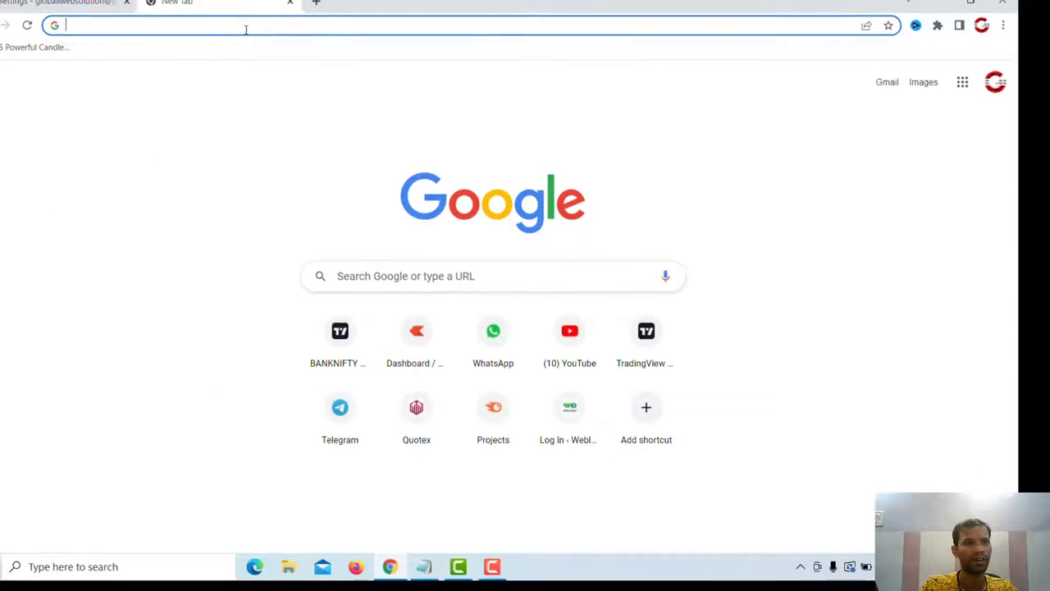
text(facebo)
text(ok)
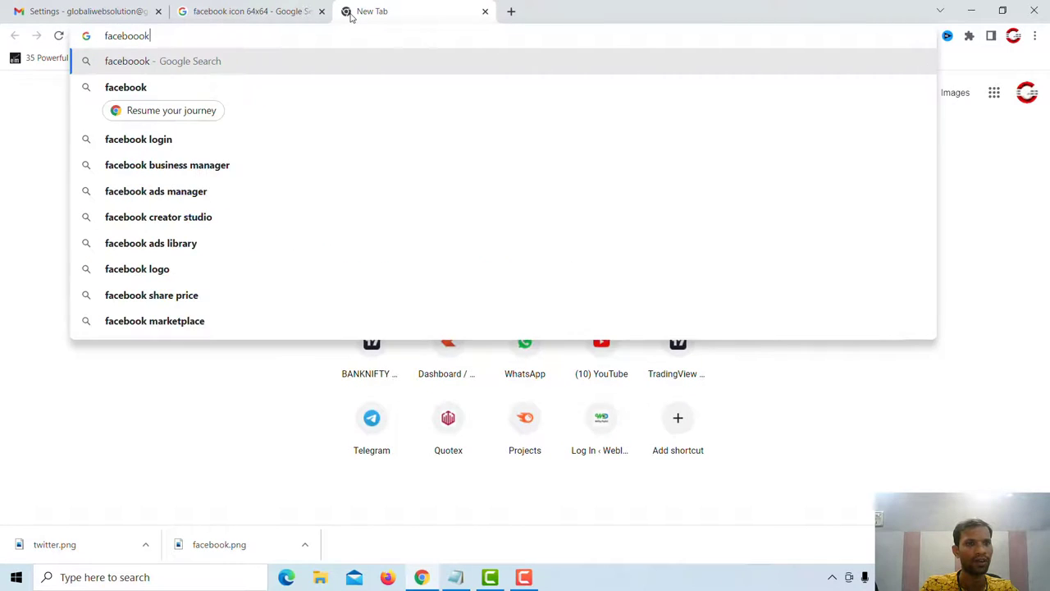
key(BackSpace)
key(BackSpace)
text(k icon 64x64)
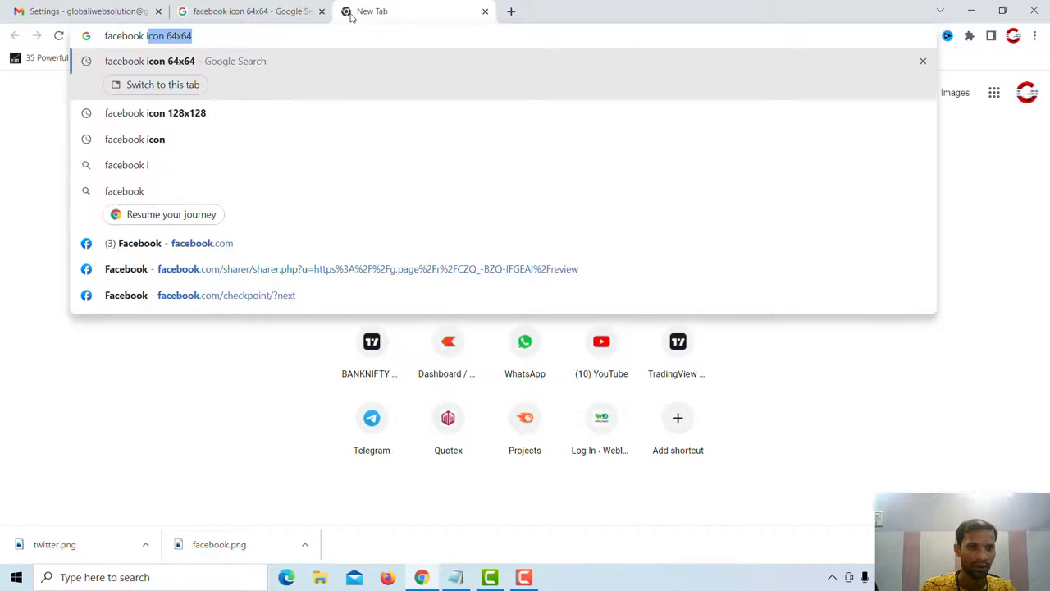
key(Return)
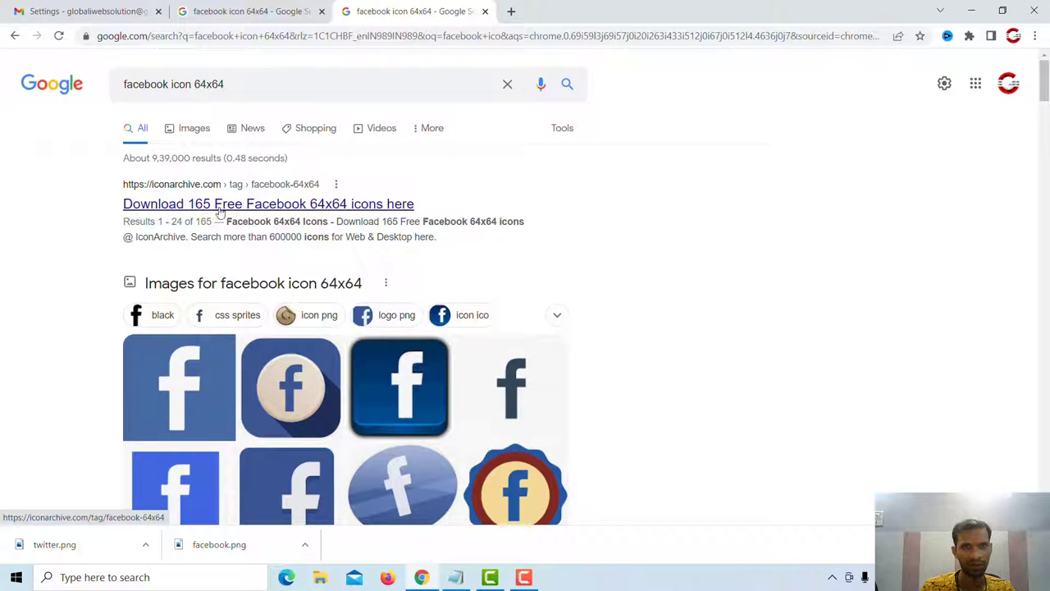
From the IconArchive result, save the 48-pixel PNG of the "Social facebook box blue" icon to the Desktop as "facebook.png", replacing the existing file
click(245, 206)
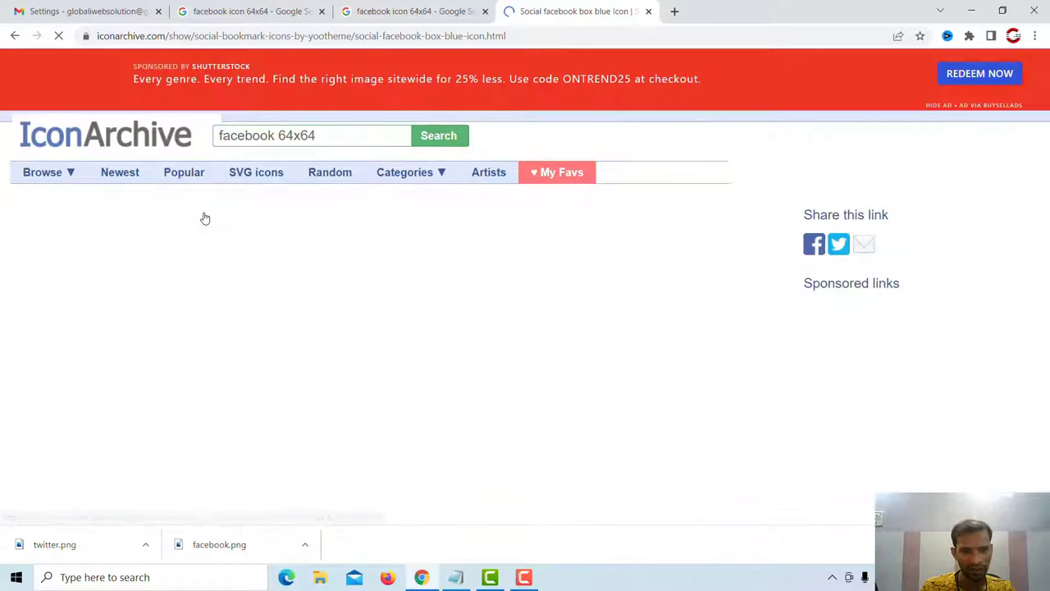
scroll(490, 240, down, 1)
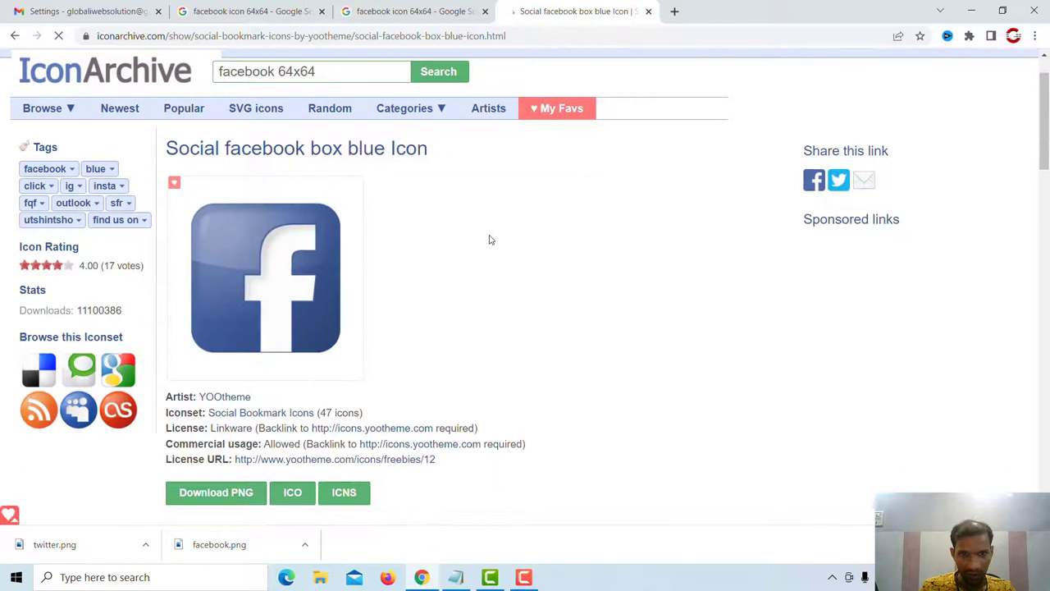
scroll(272, 305, down, 1)
scroll(271, 305, down, 2)
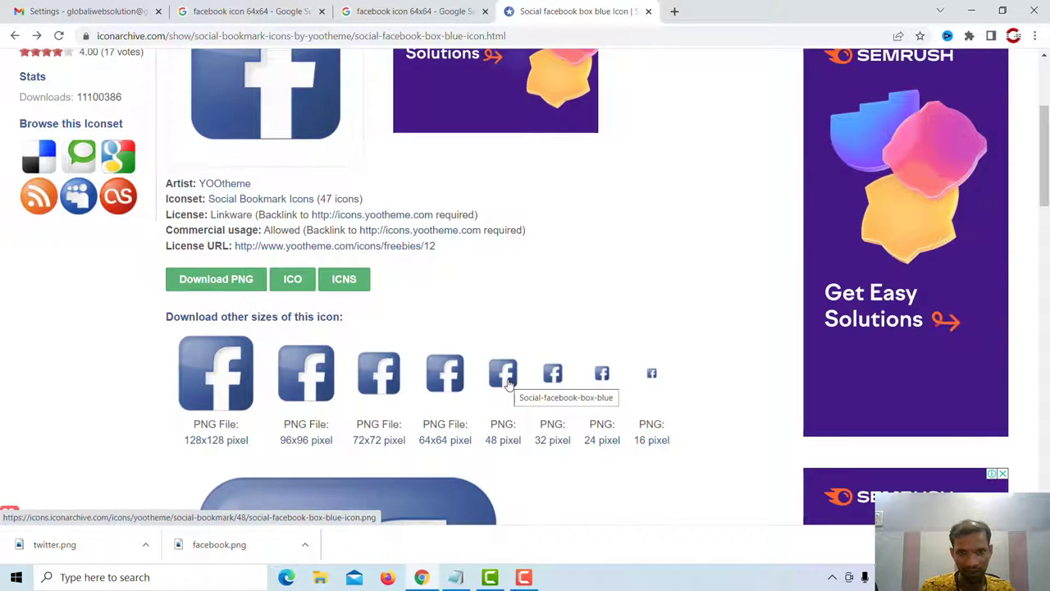
right_click(509, 384)
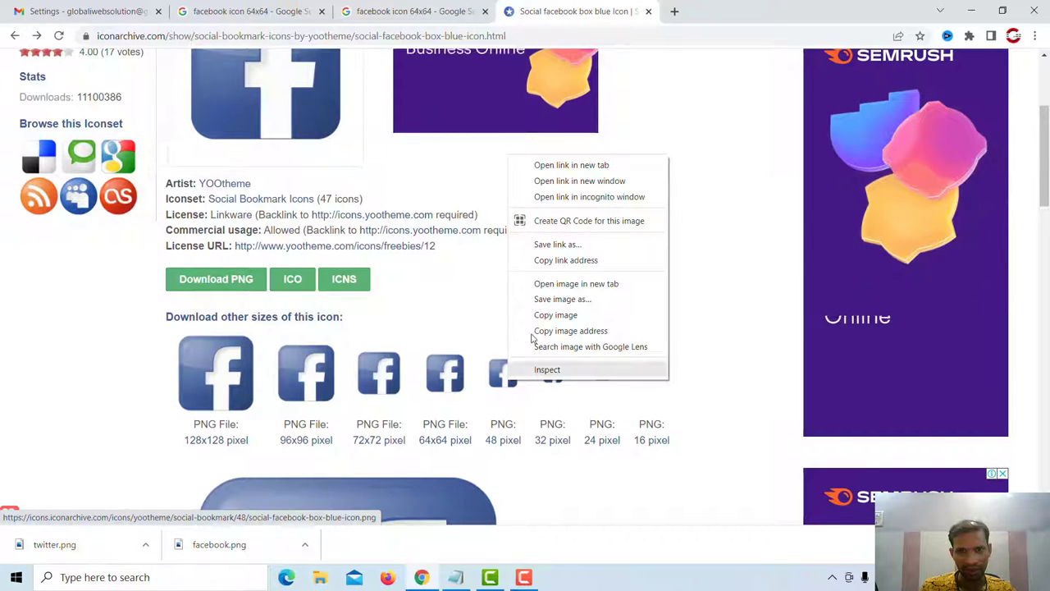
click(585, 299)
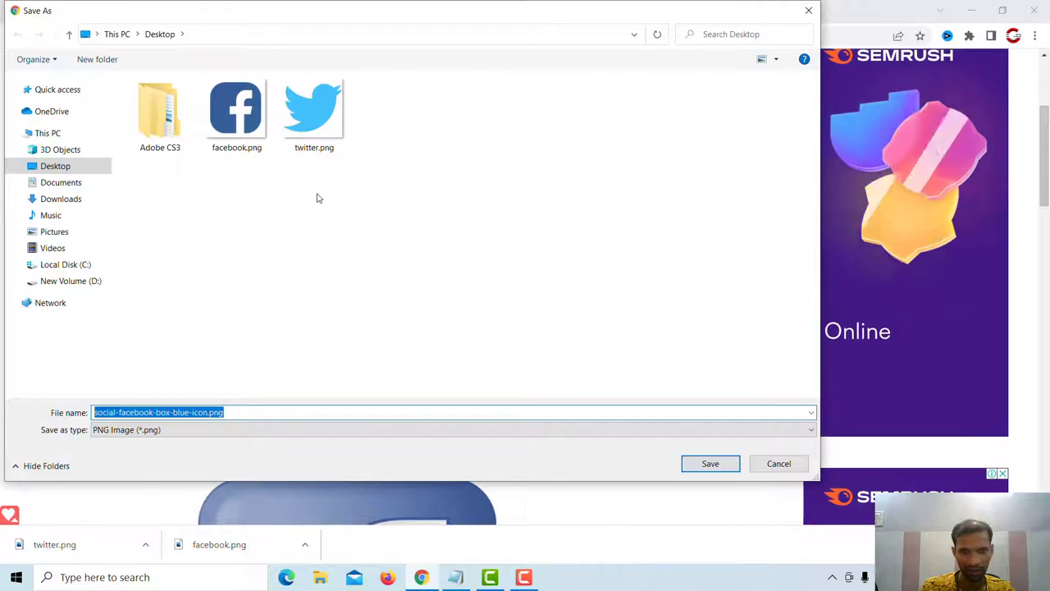
click(245, 122)
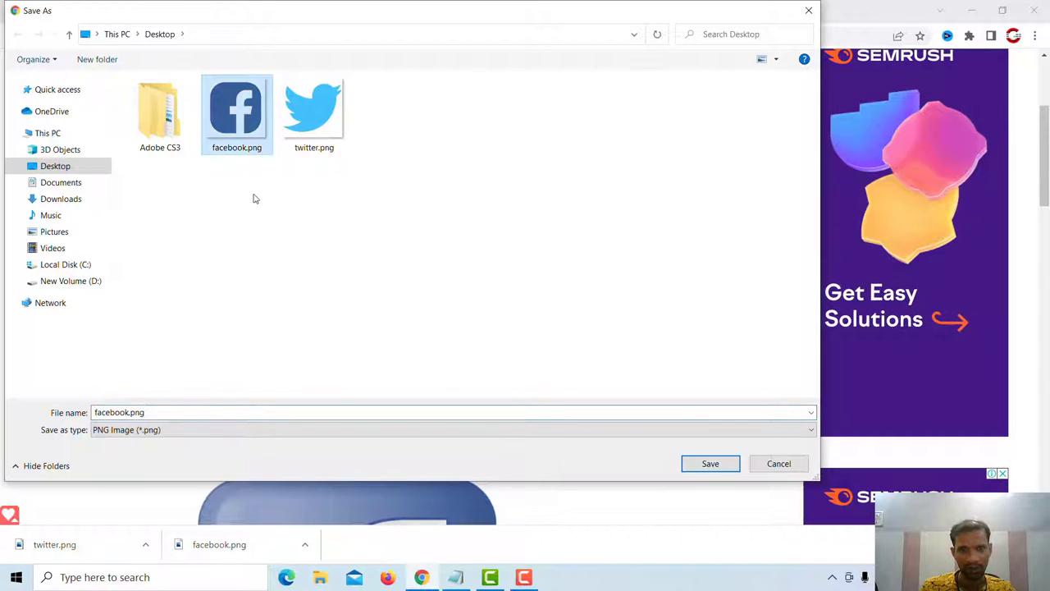
click(710, 465)
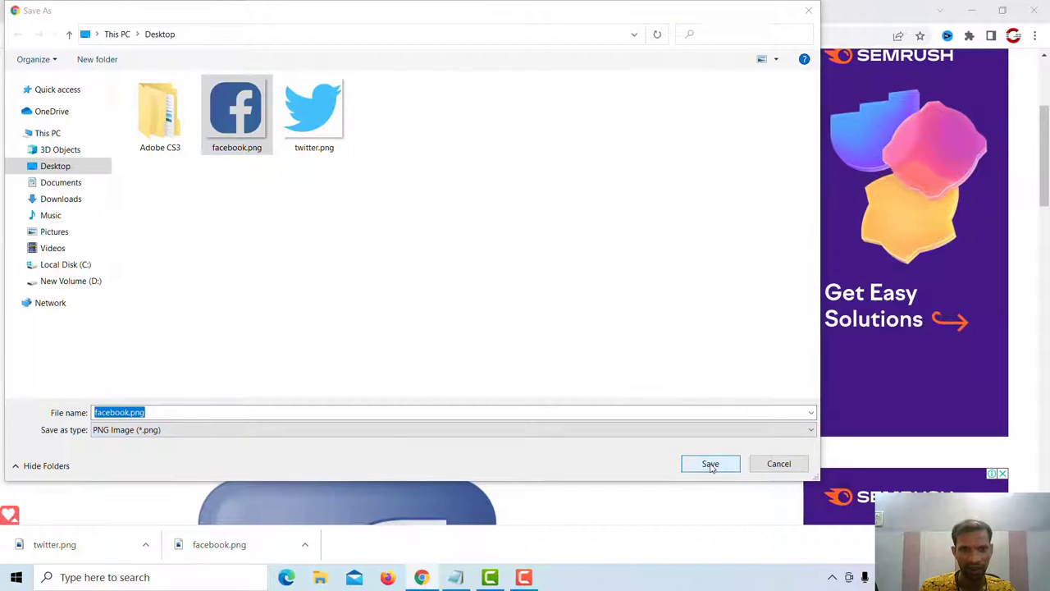
click(560, 297)
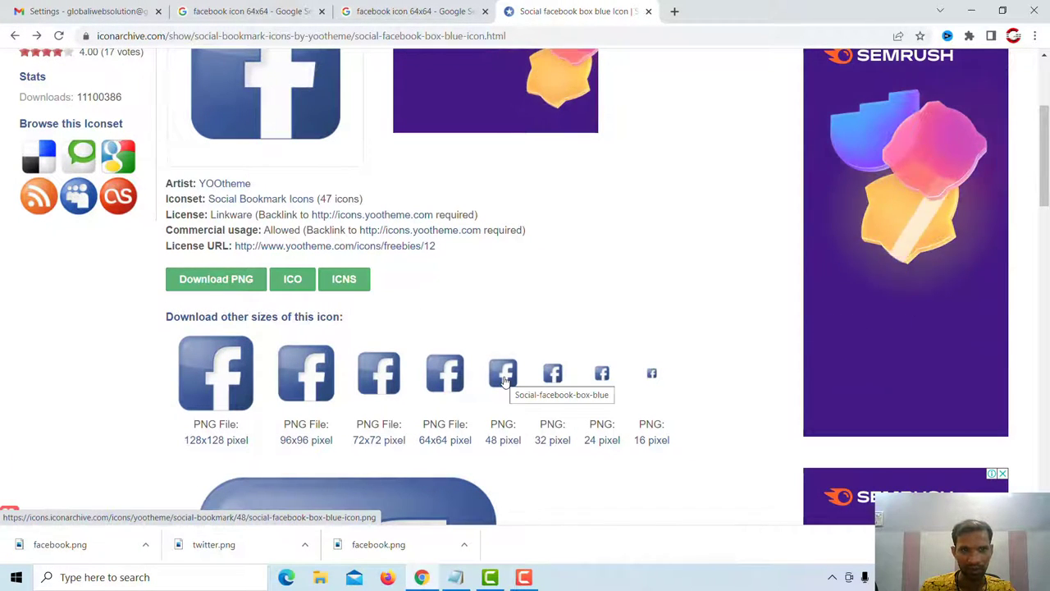
Search IconArchive for "twitter" icons
scroll(505, 379, down, 5)
scroll(505, 382, down, 3)
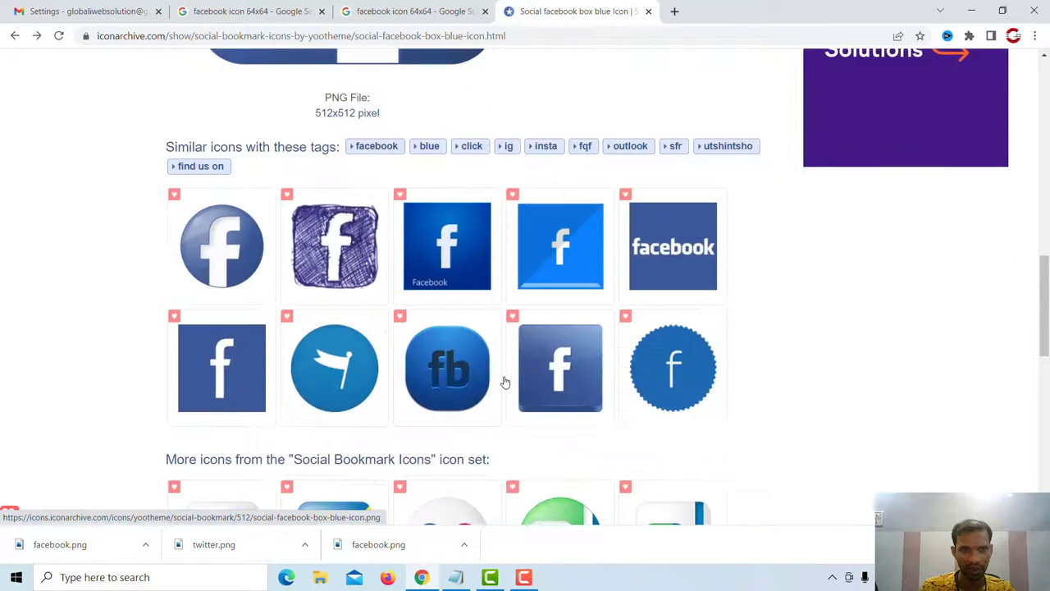
scroll(522, 297, down, 3)
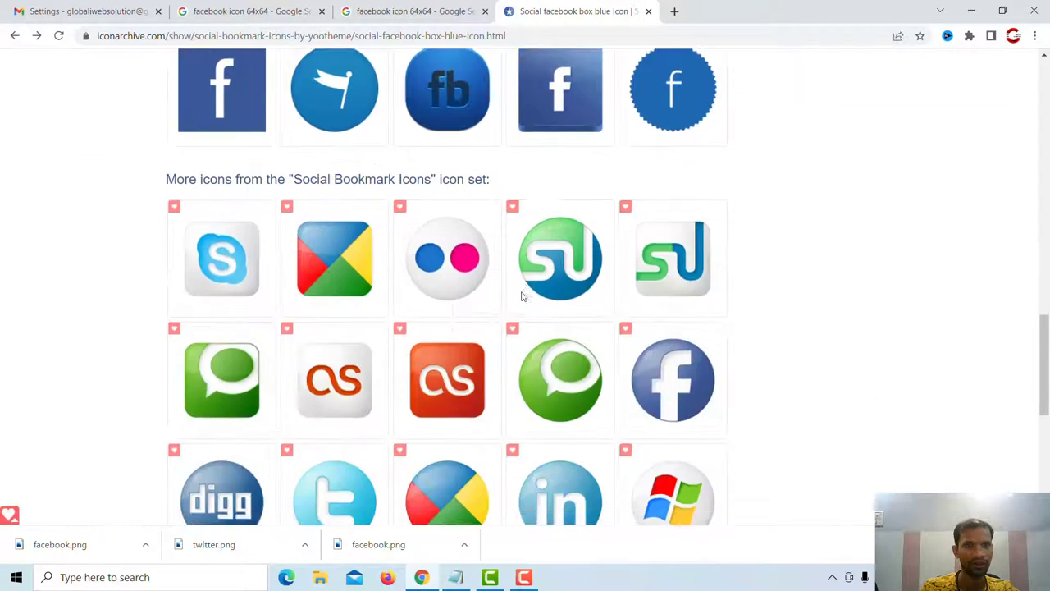
scroll(523, 297, up, 10)
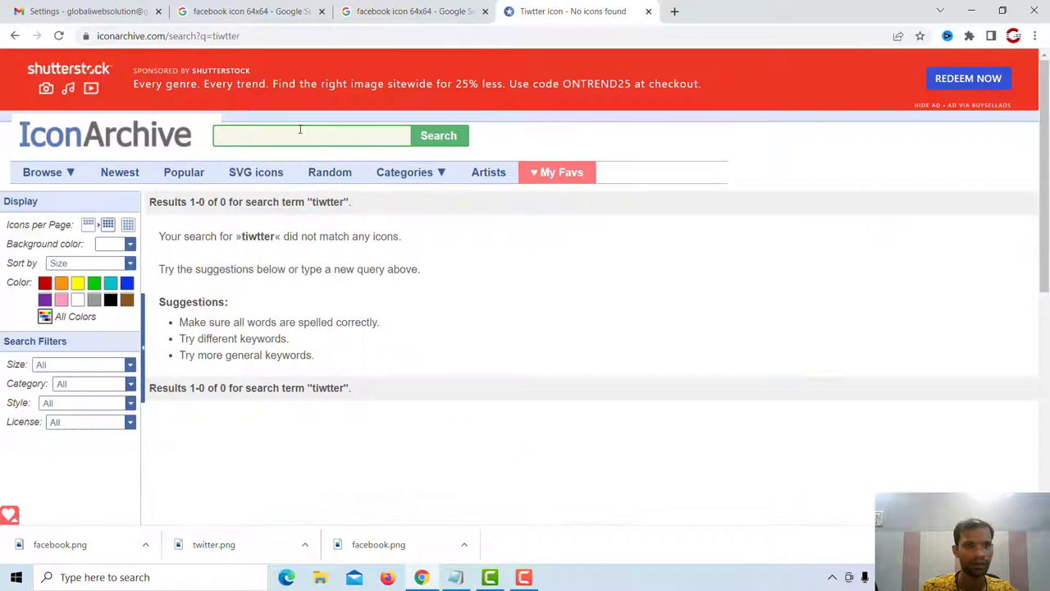
text(twitter)
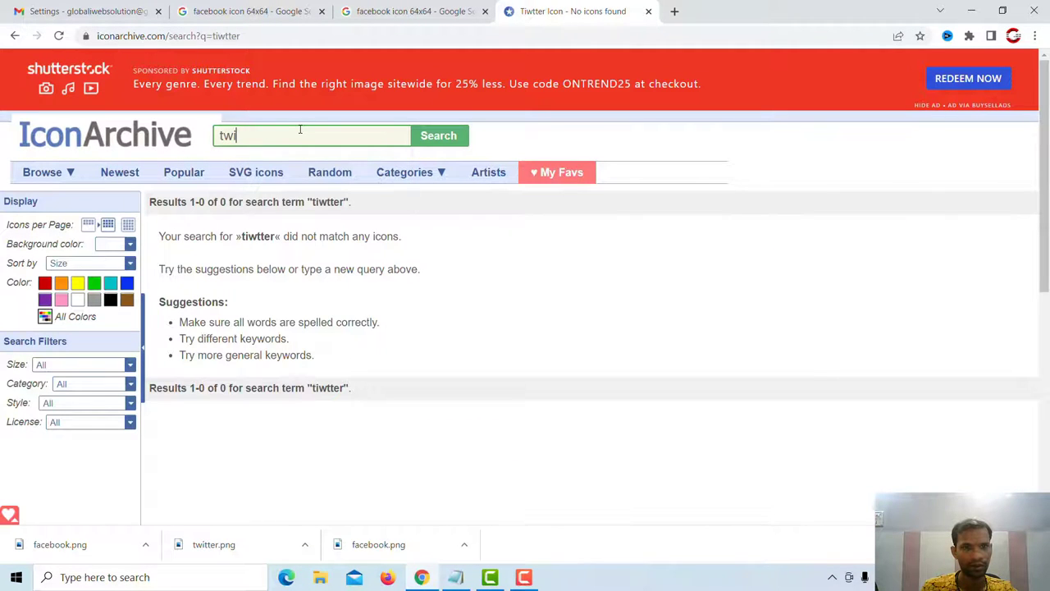
key(Return)
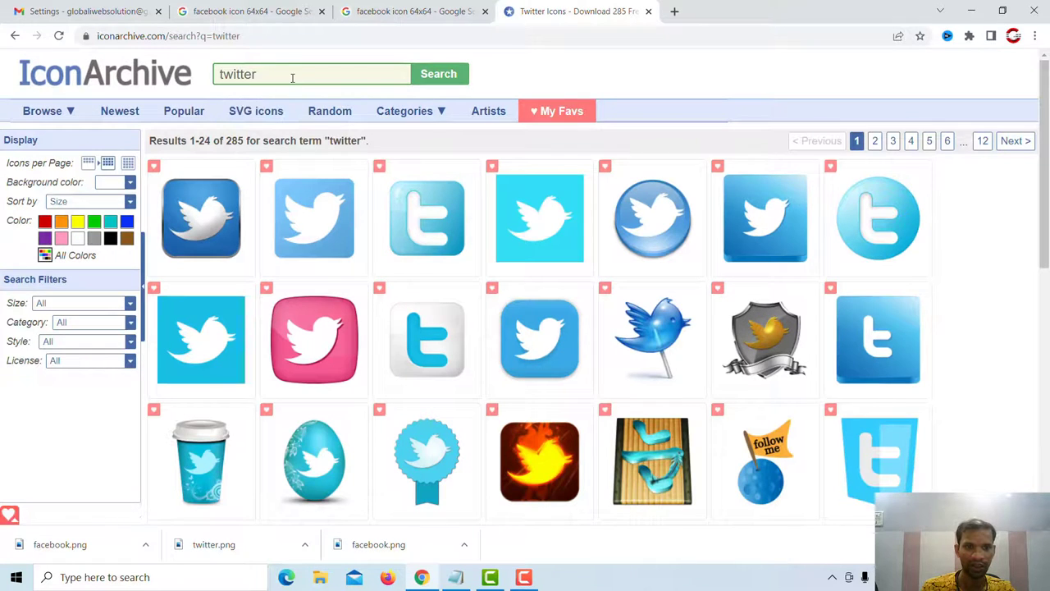
Save the 48-pixel PNG of the Flat Gradient Social Icons Twitter icon to the Desktop as "twitter.png", replacing the existing file
click(324, 233)
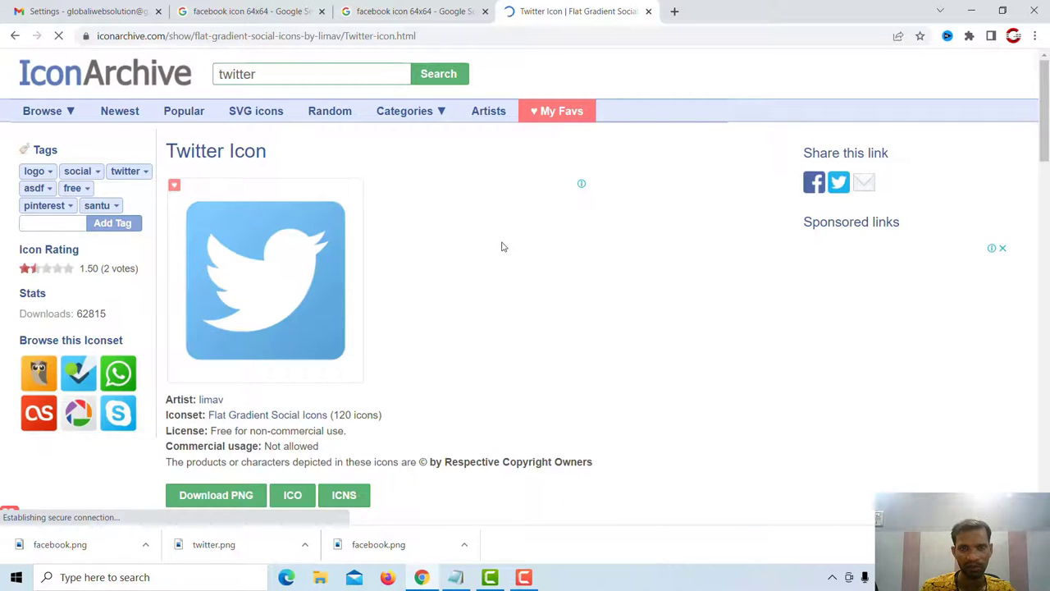
scroll(500, 244, down, 1)
scroll(501, 245, down, 3)
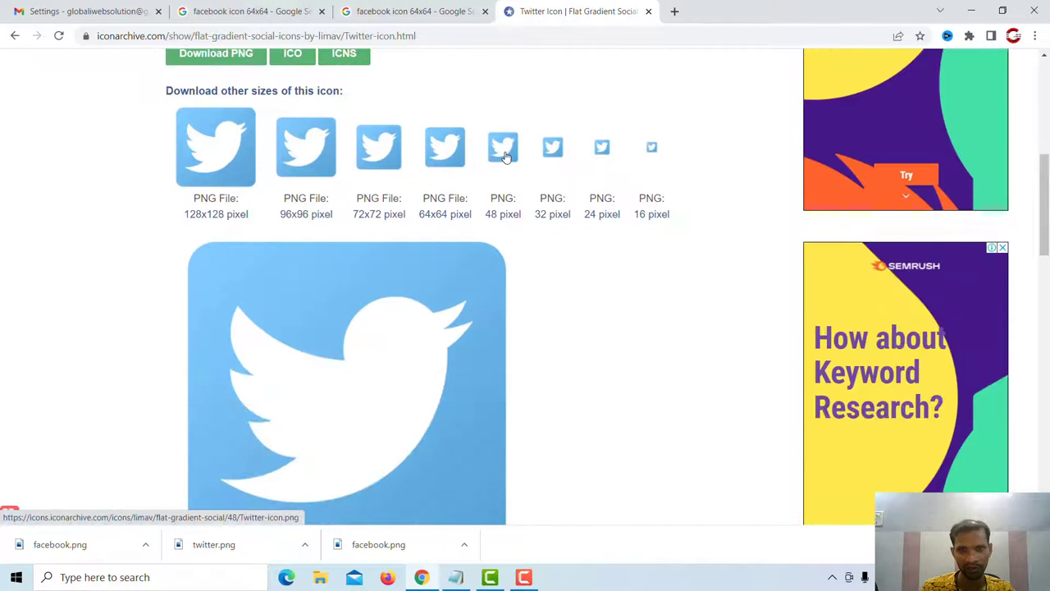
right_click(504, 156)
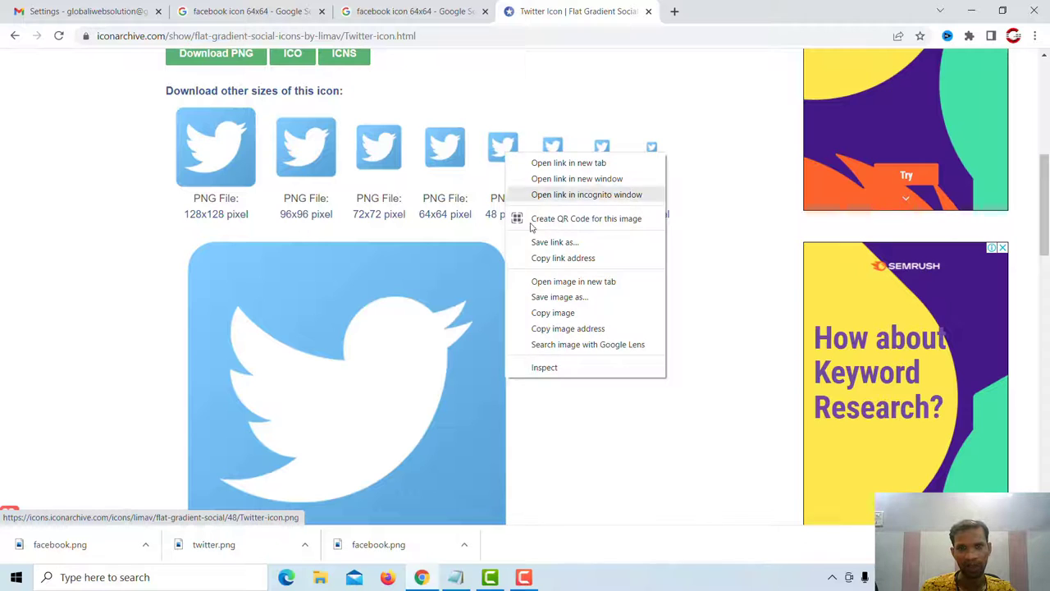
click(565, 299)
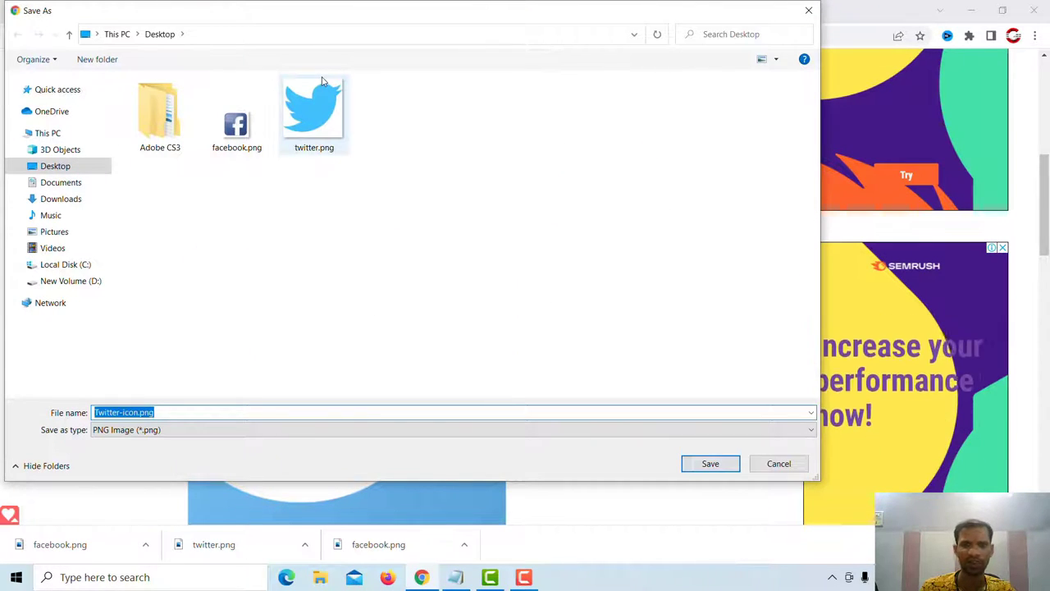
double_click(314, 115)
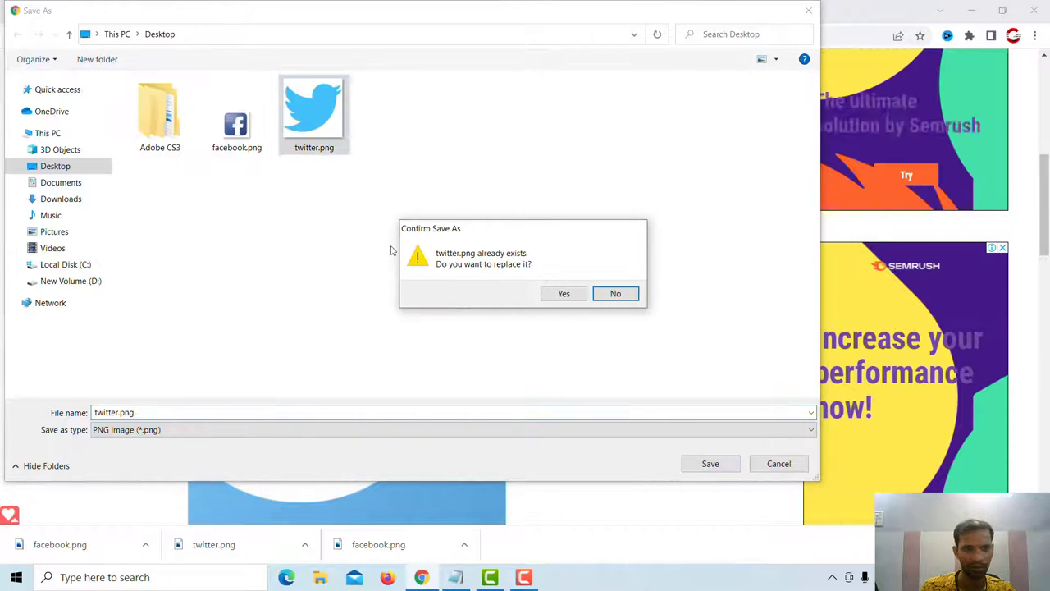
click(564, 293)
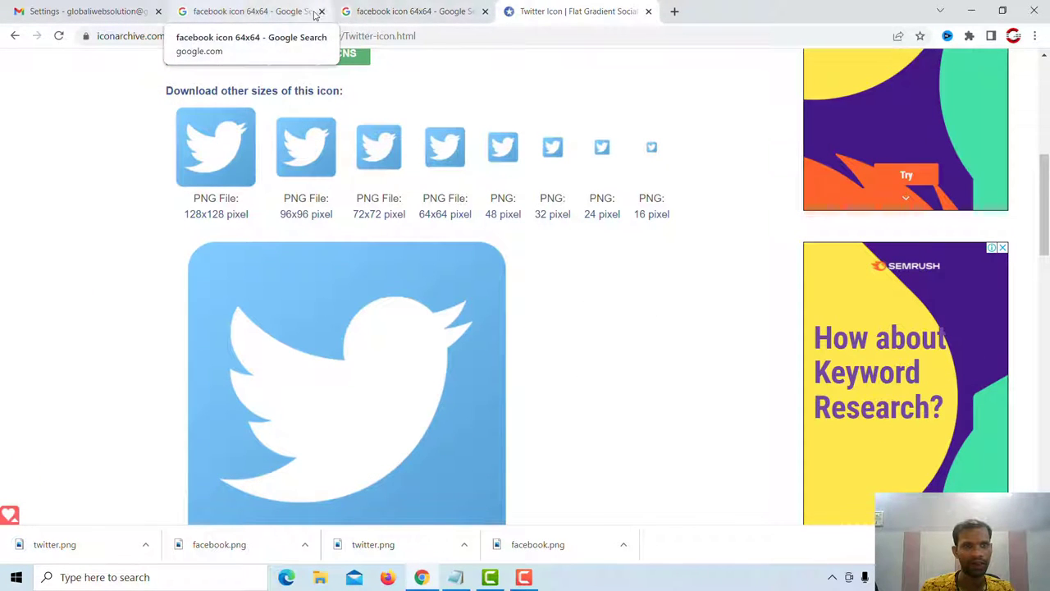
Close both Google search tabs and remove the old Facebook icon after "Follow Us:" in the Gmail signature
click(323, 11)
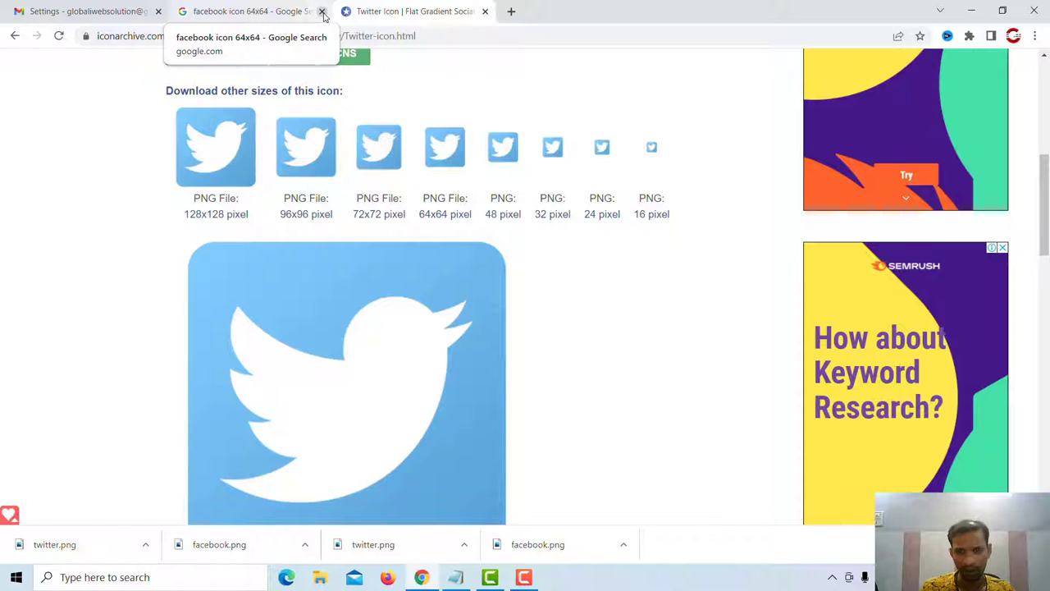
click(322, 12)
click(90, 12)
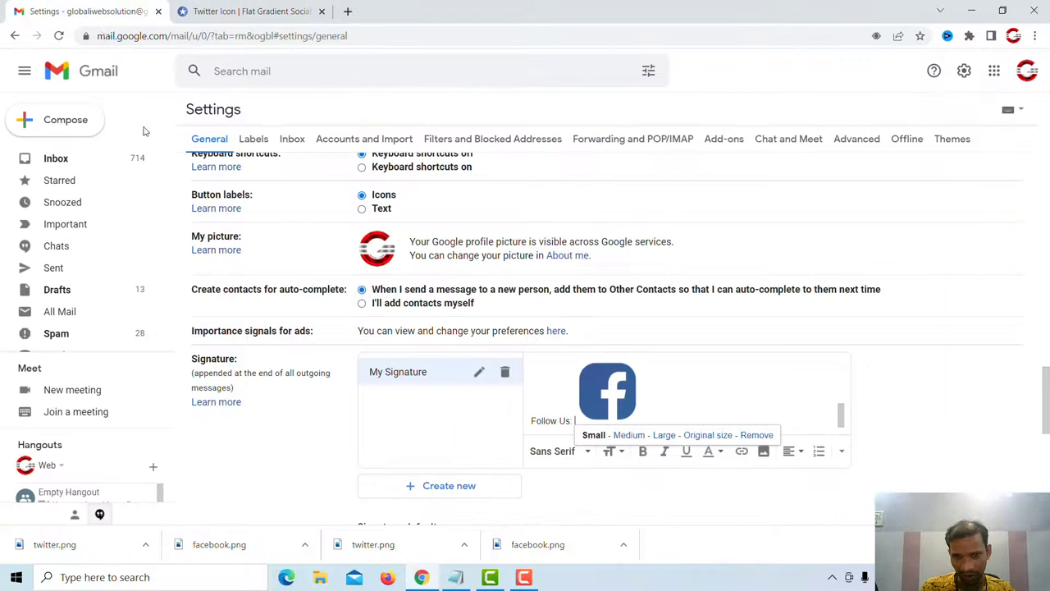
click(755, 435)
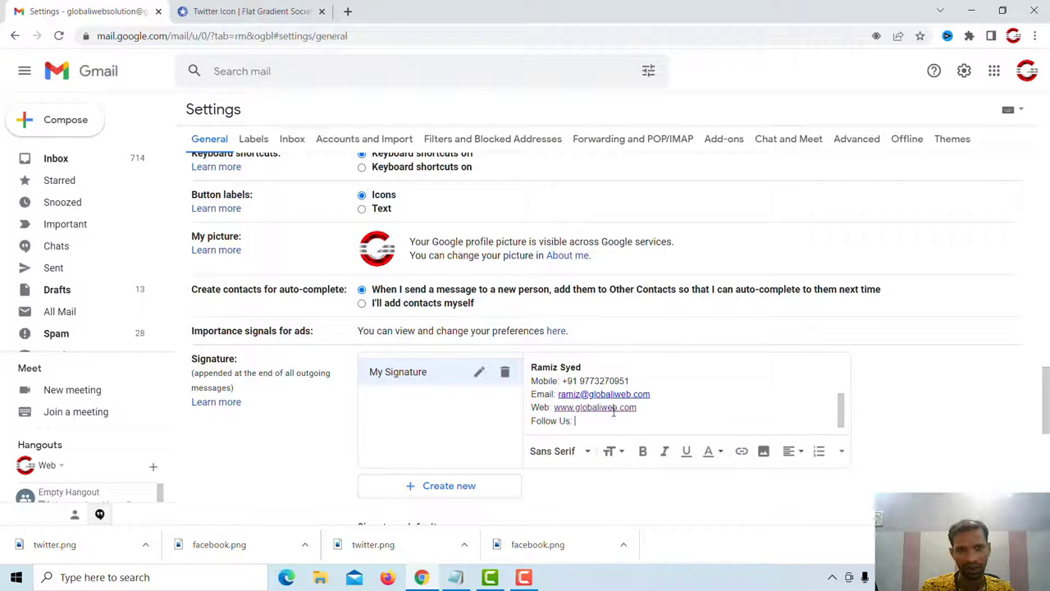
Upload "facebook.png" from the Desktop and insert it after "Follow Us:" in the signature
click(763, 451)
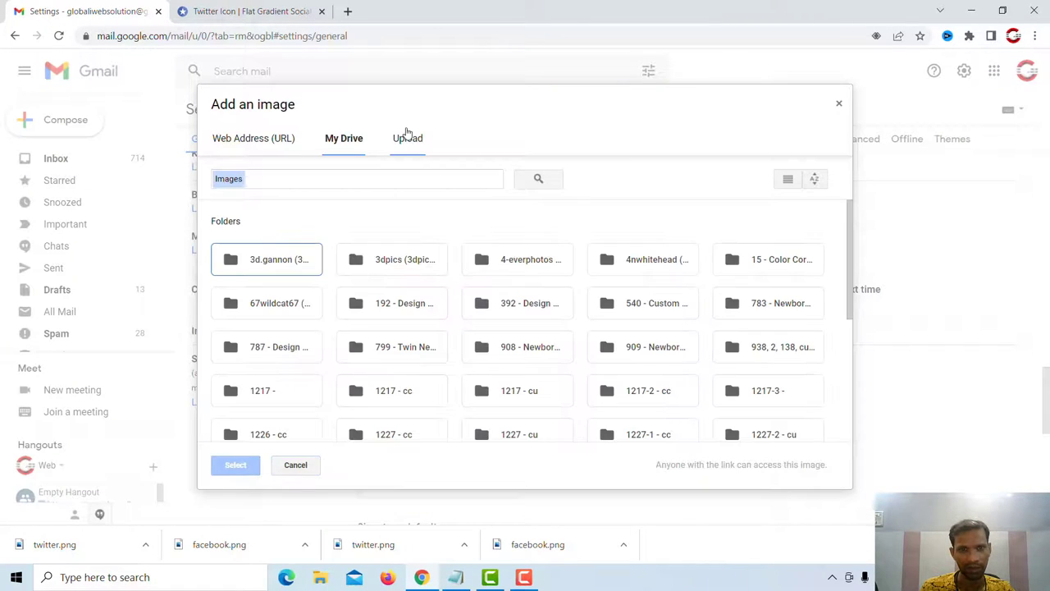
click(407, 139)
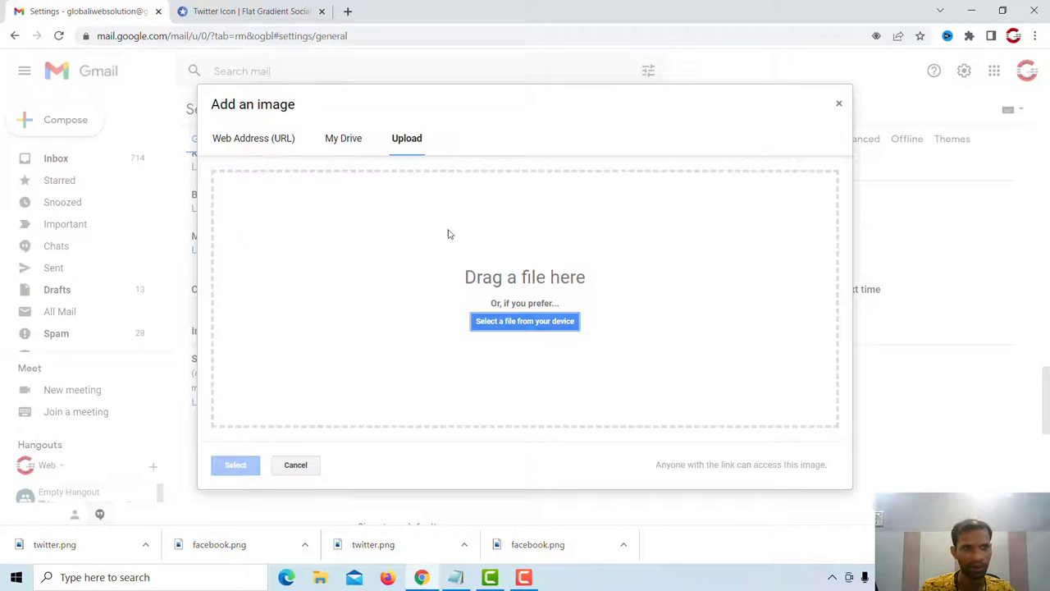
click(528, 322)
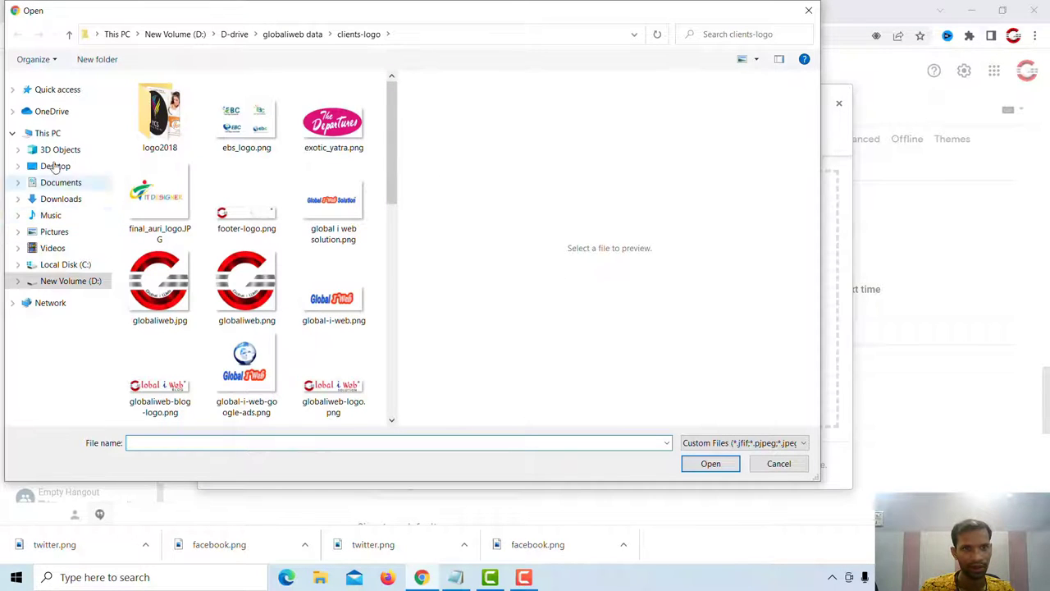
click(58, 167)
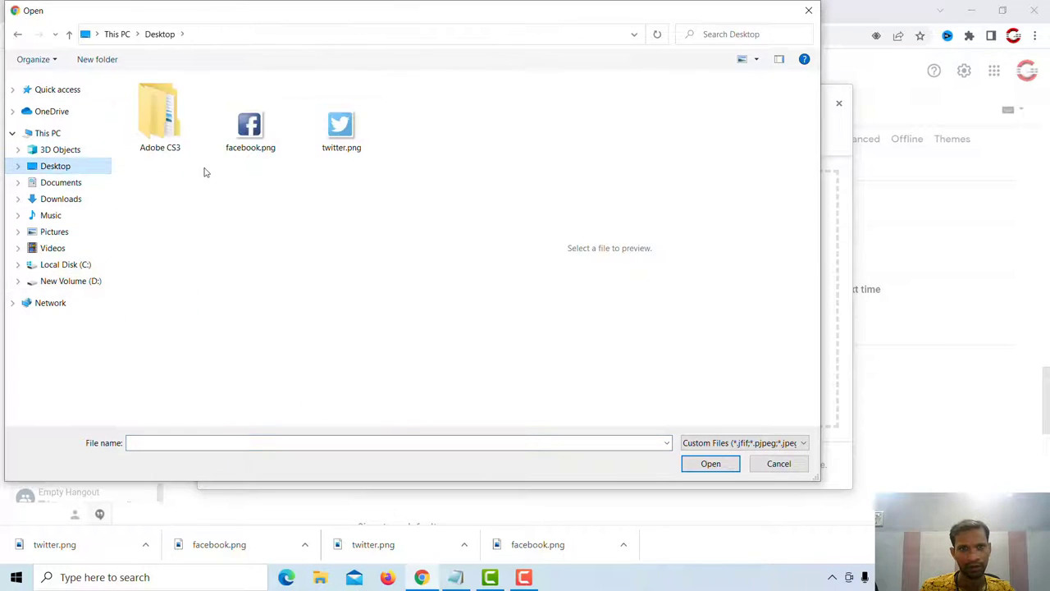
click(245, 146)
click(710, 464)
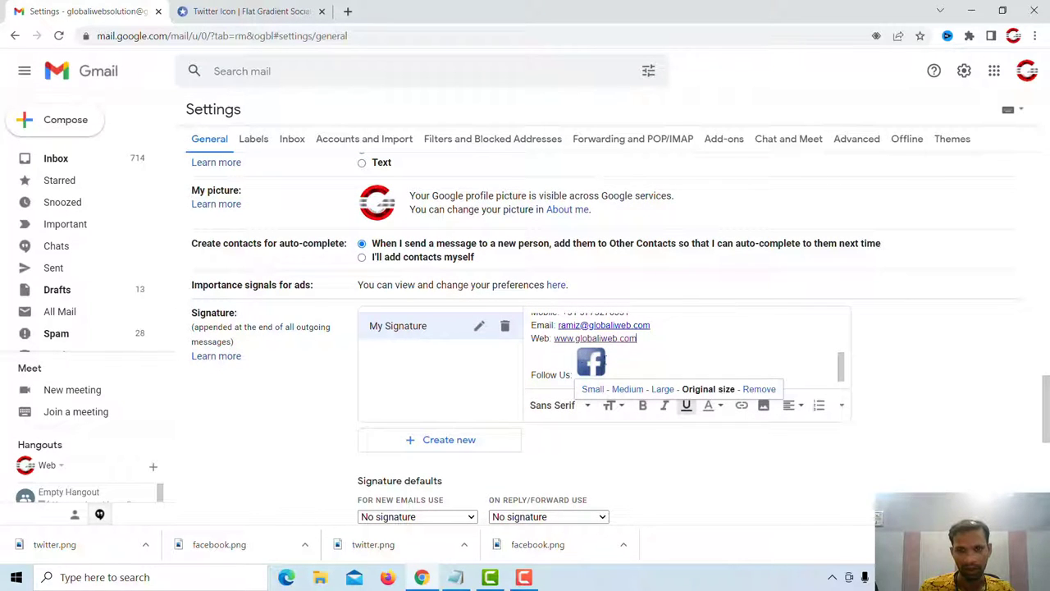
Upload "twitter.png" from the Desktop and insert it after the Facebook icon in the signature
click(623, 360)
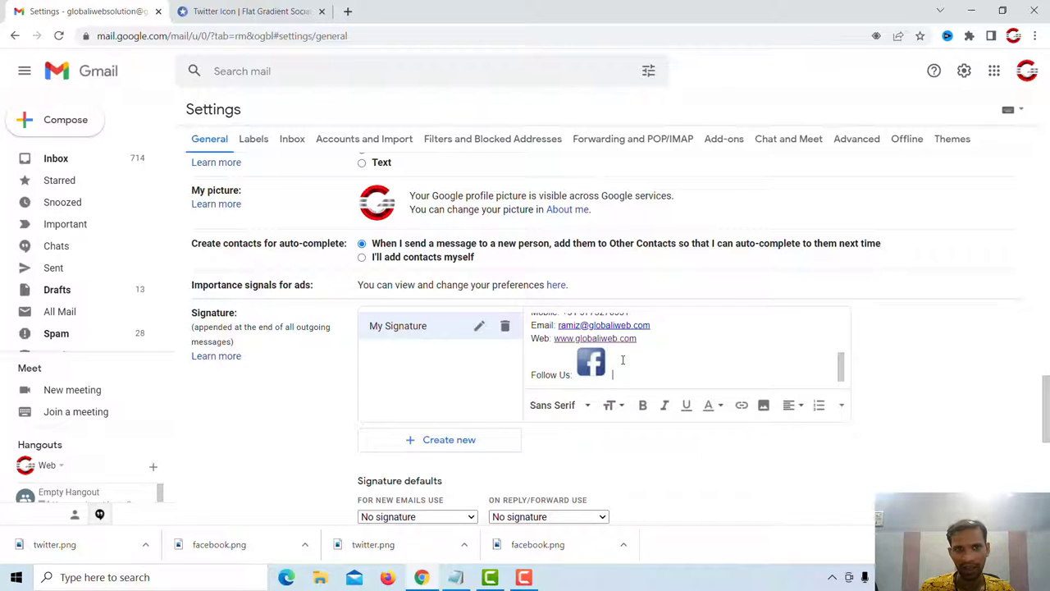
click(763, 404)
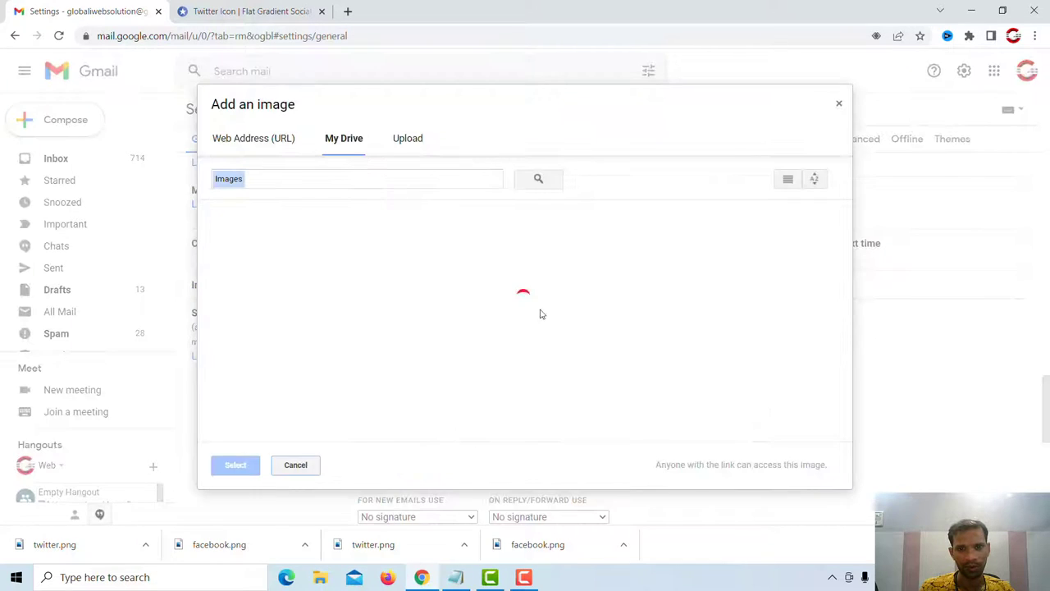
click(411, 138)
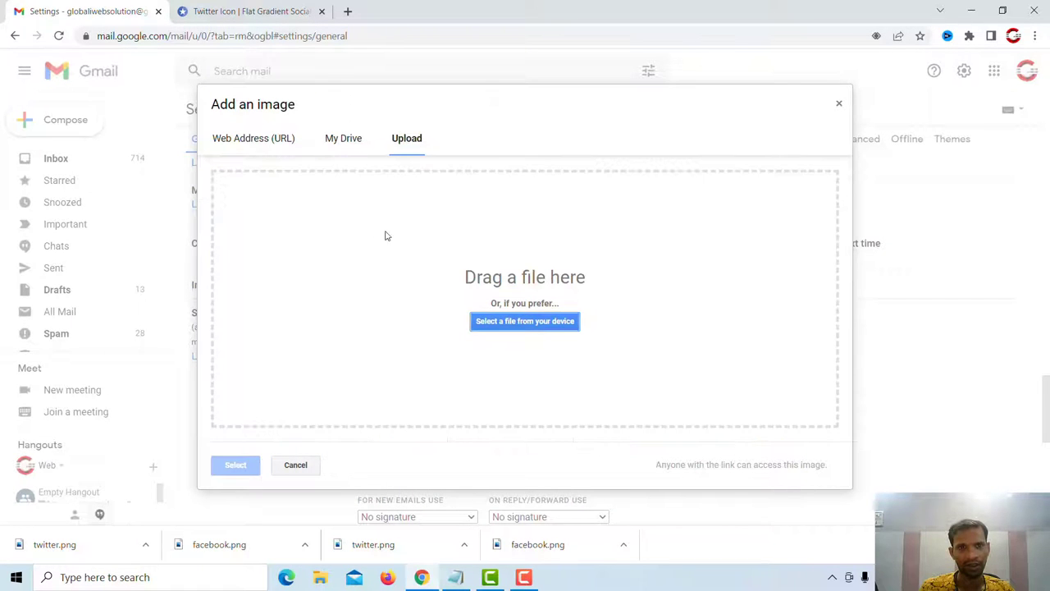
click(513, 321)
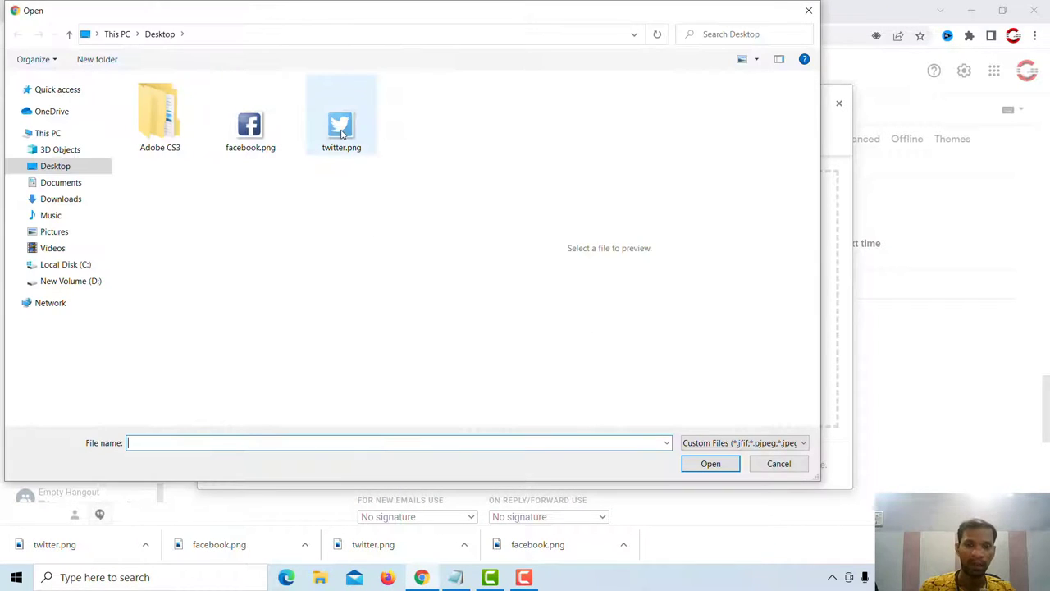
click(341, 133)
double_click(341, 133)
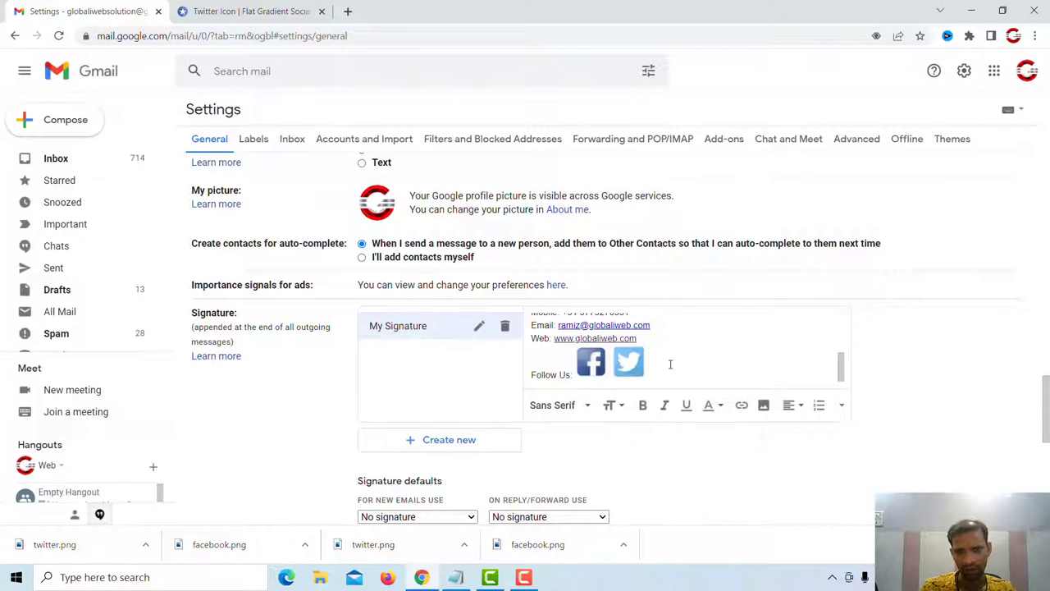
click(591, 366)
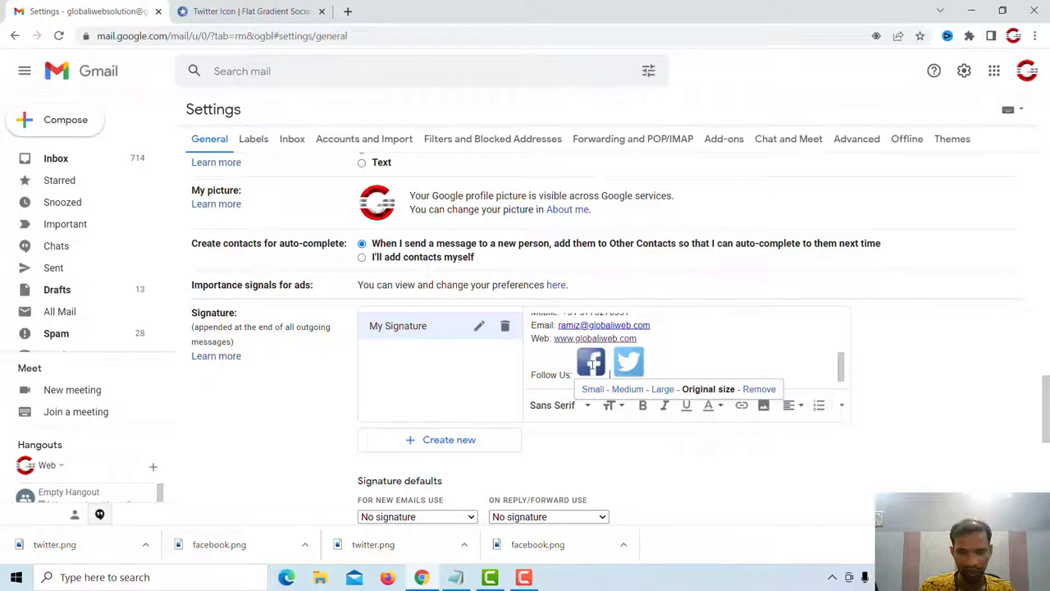
click(591, 366)
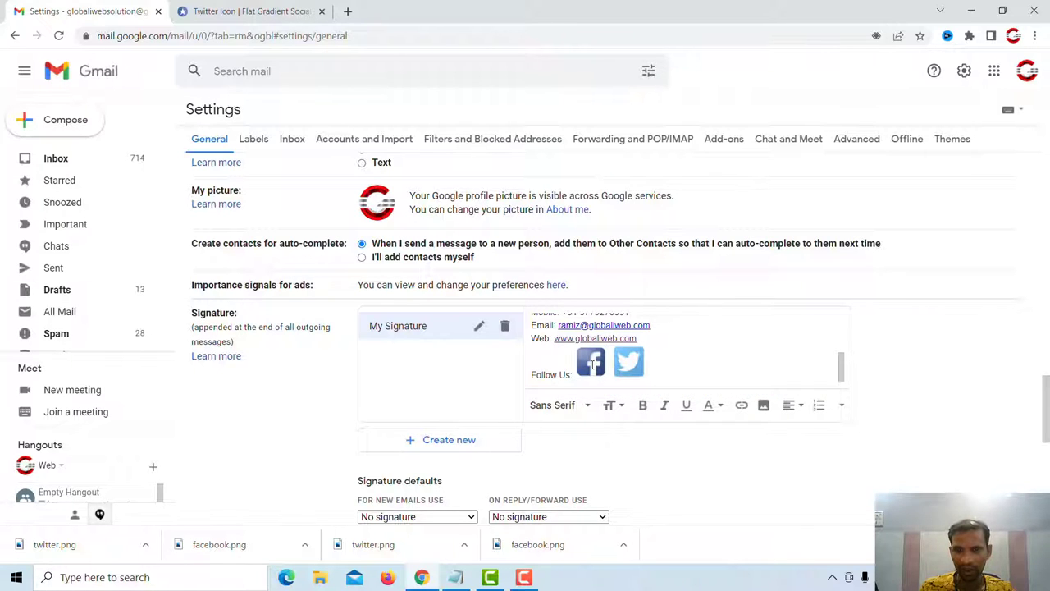
click(592, 366)
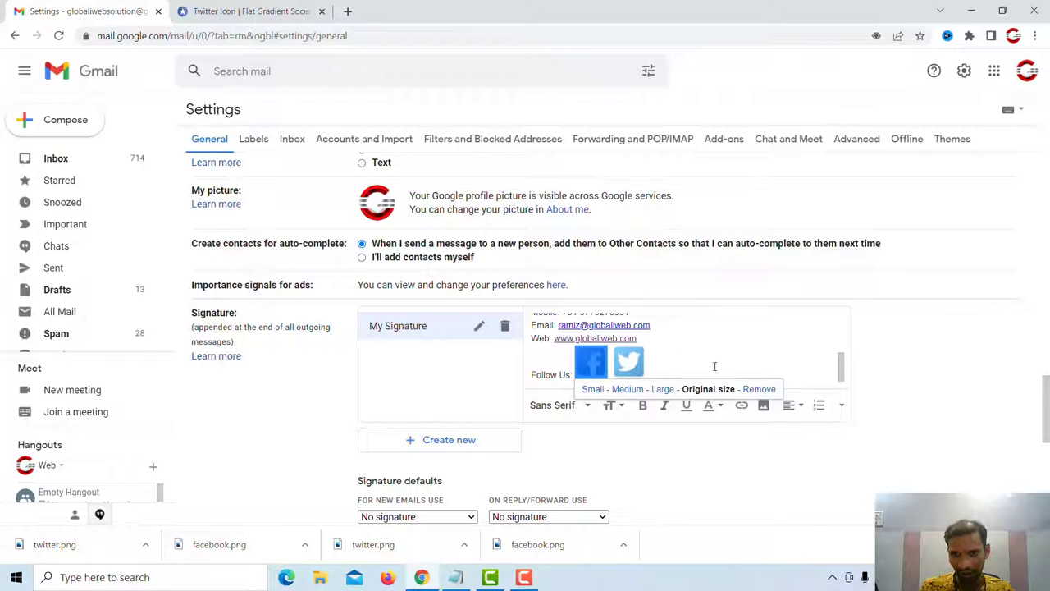
click(743, 407)
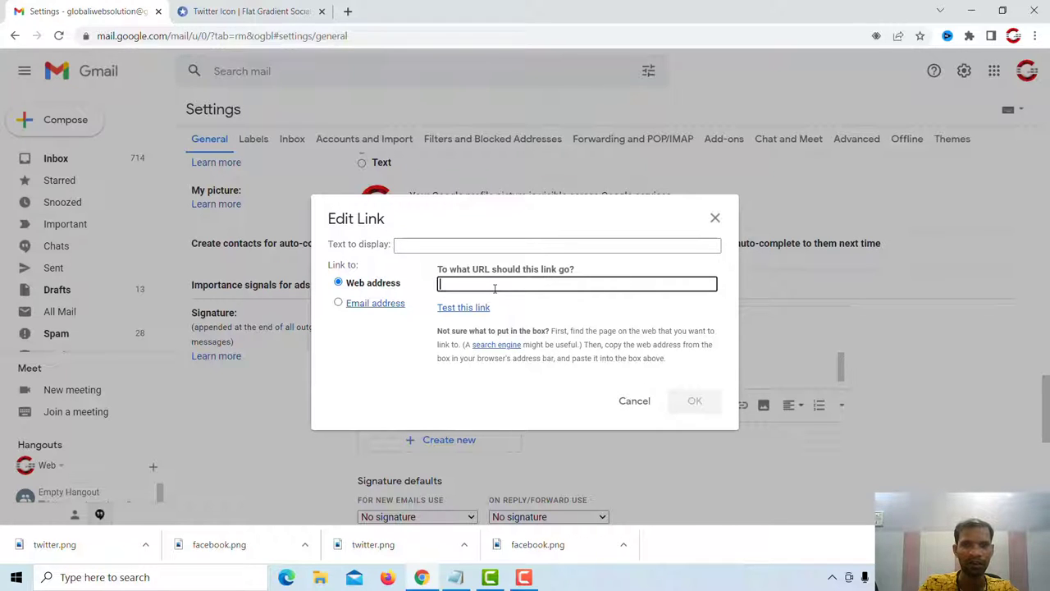
text(https://facebook)
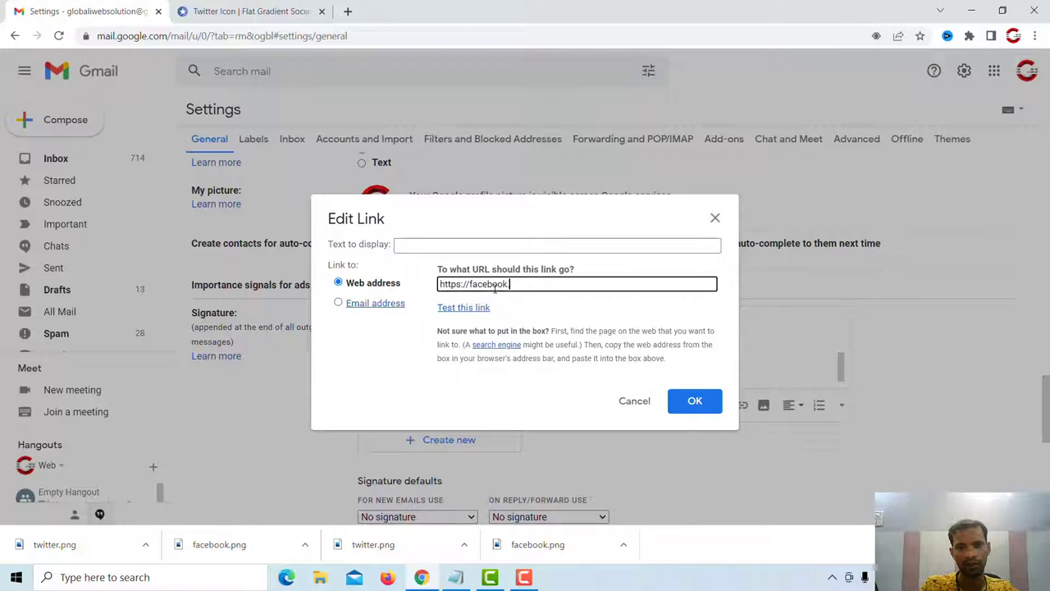
text(.com/glob)
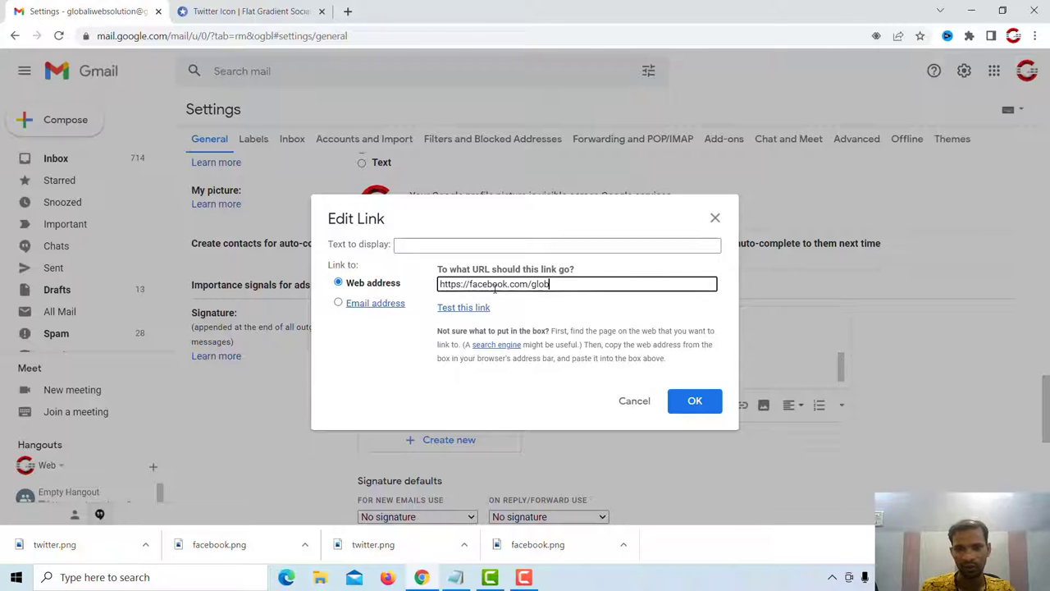
text(aliwebs)
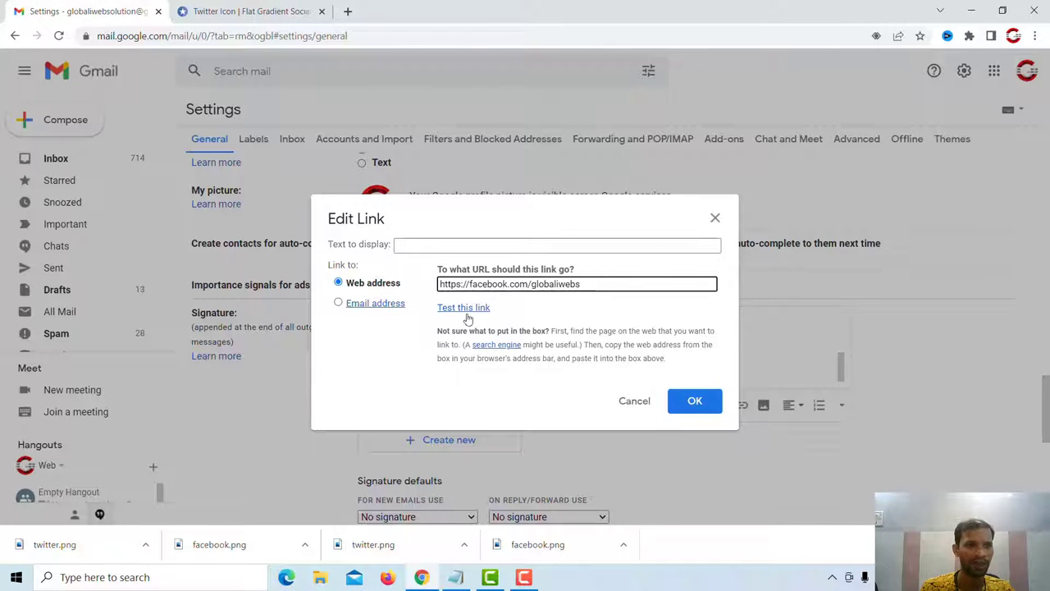
Test the Facebook icon's link, close the opened page and apply the link
click(464, 307)
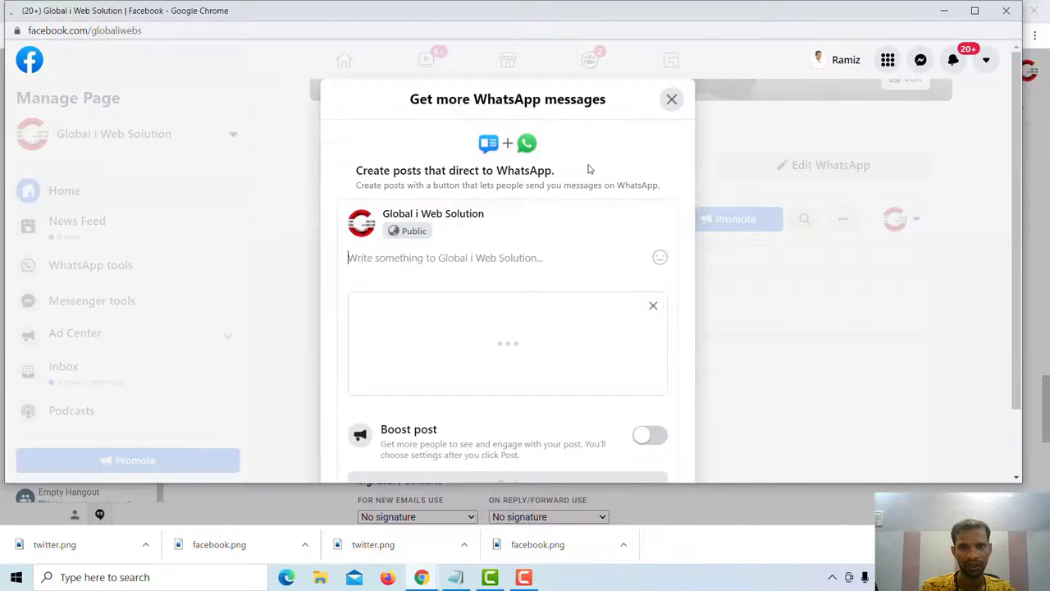
click(671, 102)
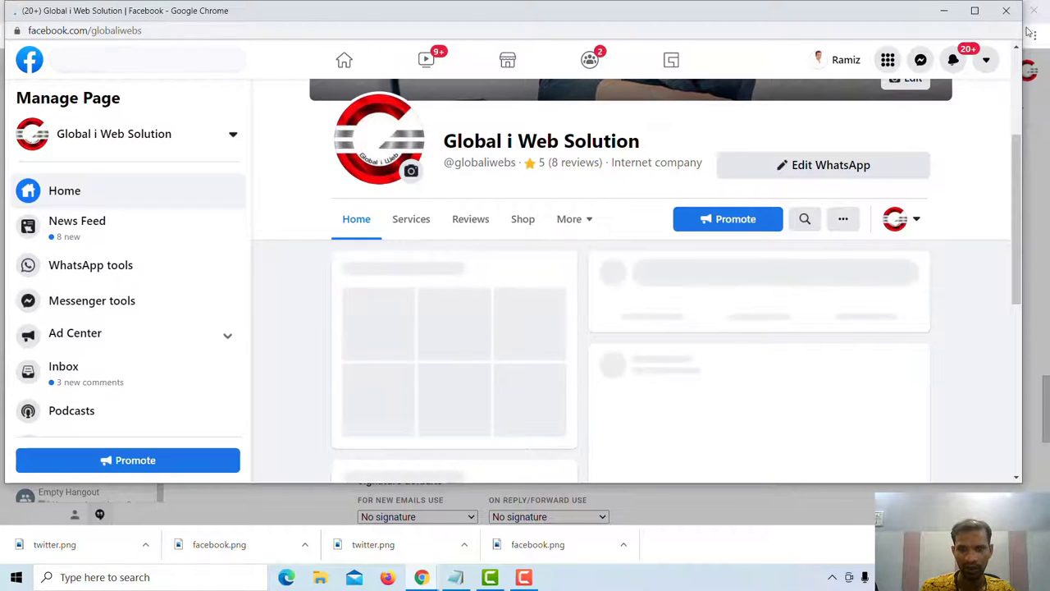
click(1006, 10)
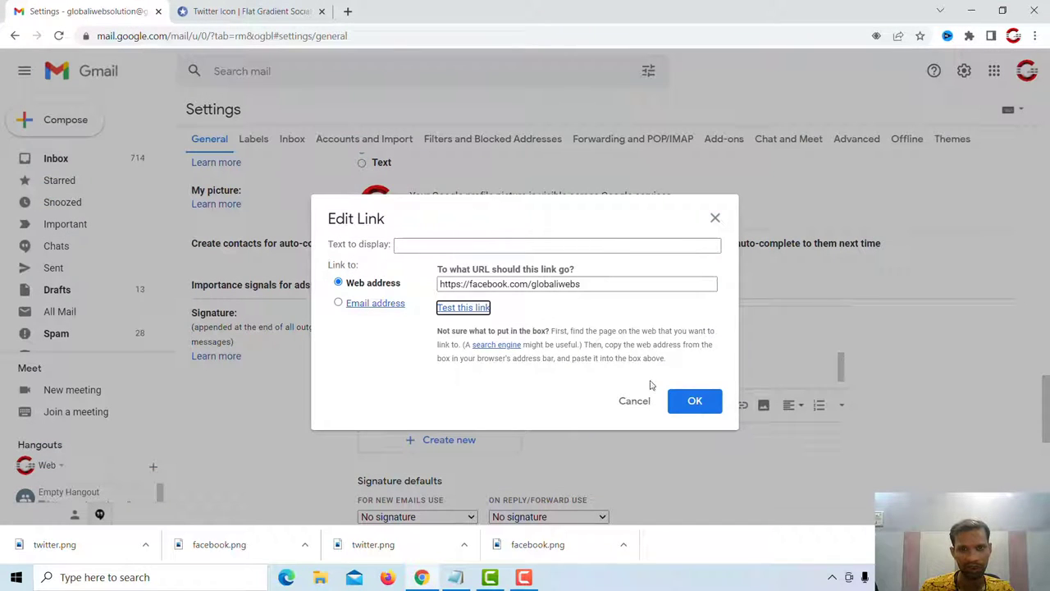
click(691, 401)
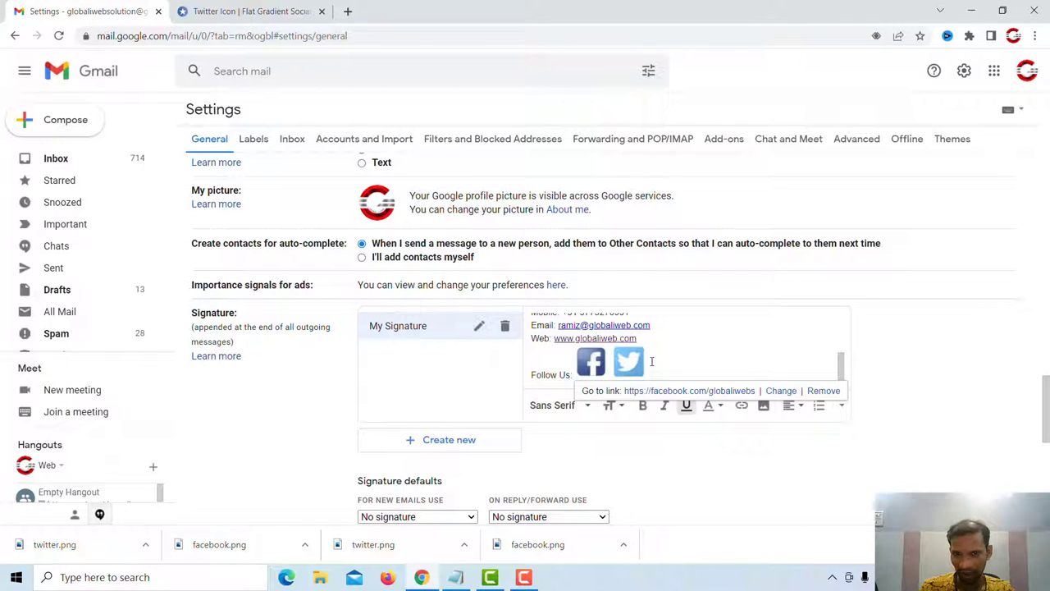
key(Right)
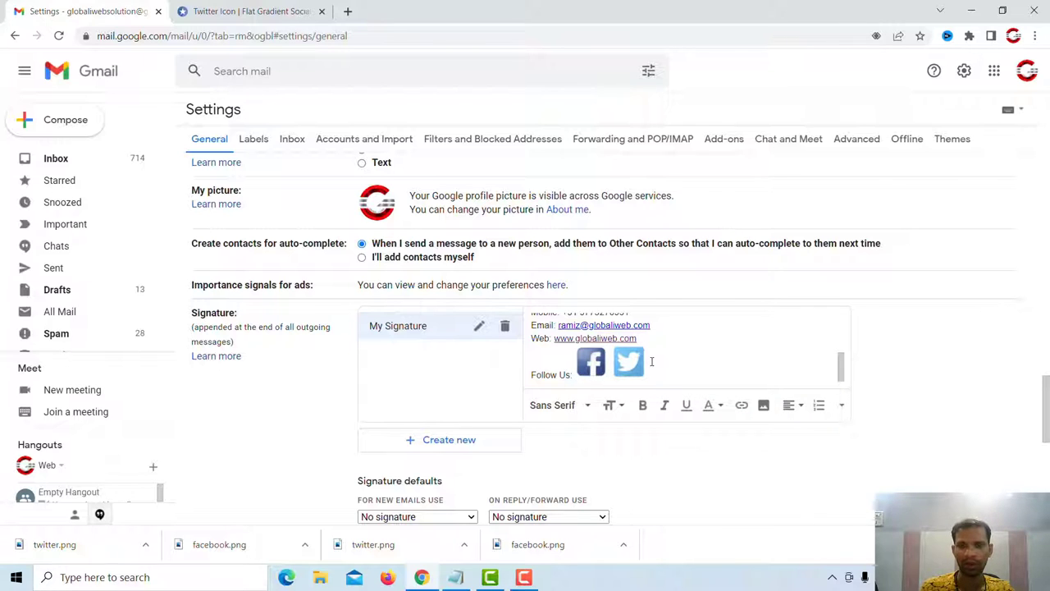
key(shift+Left)
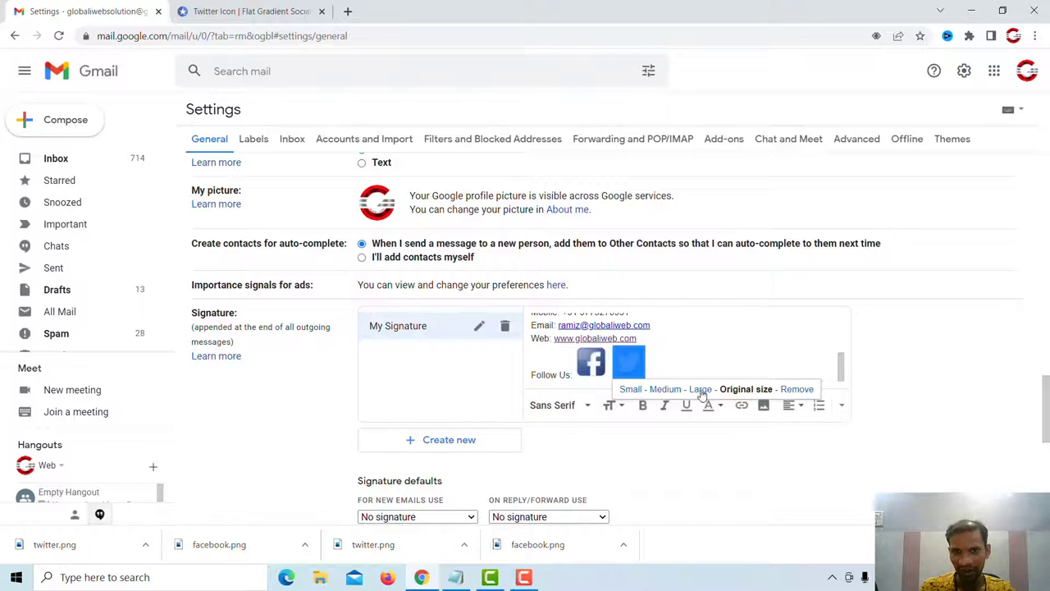
click(742, 406)
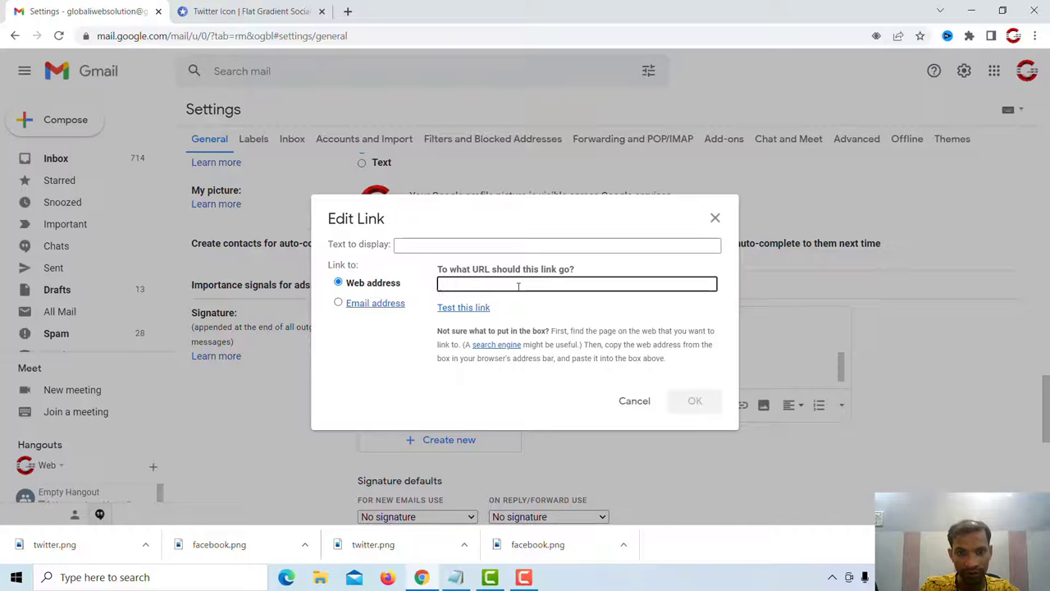
text(http)
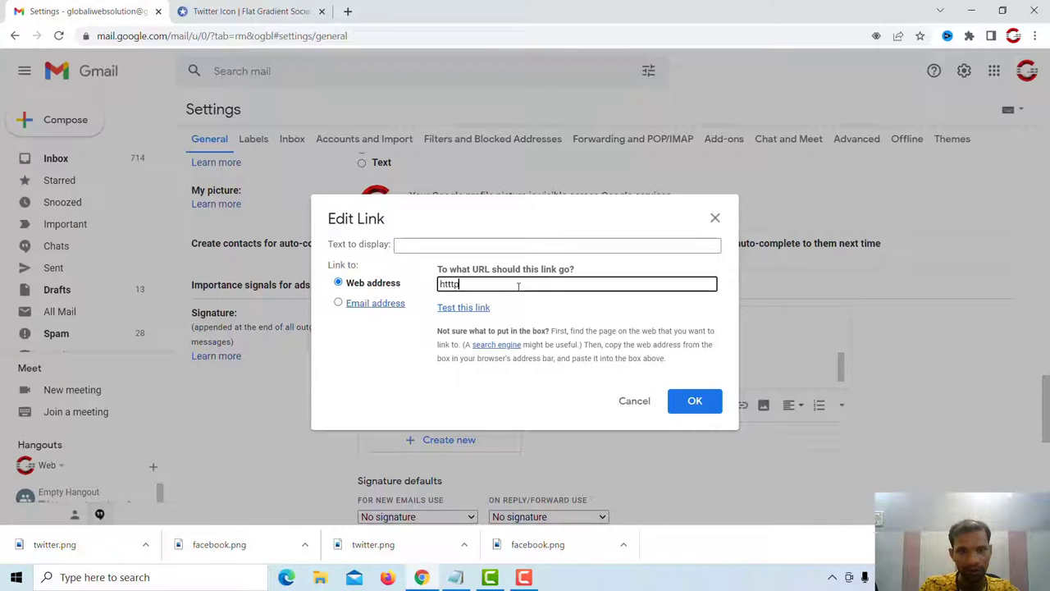
text(p)
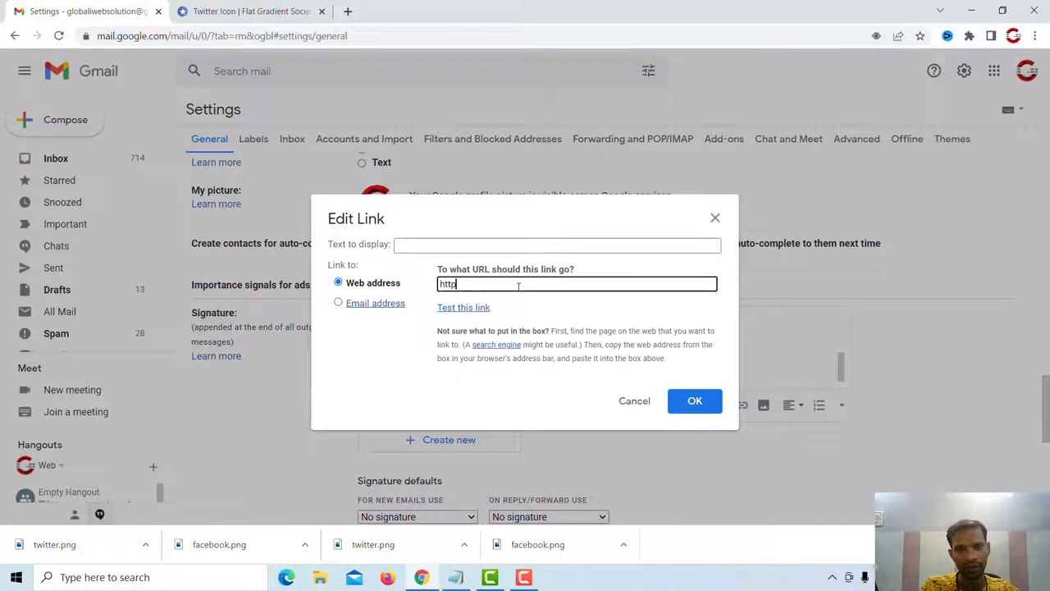
text(s://twitter.com/globali)
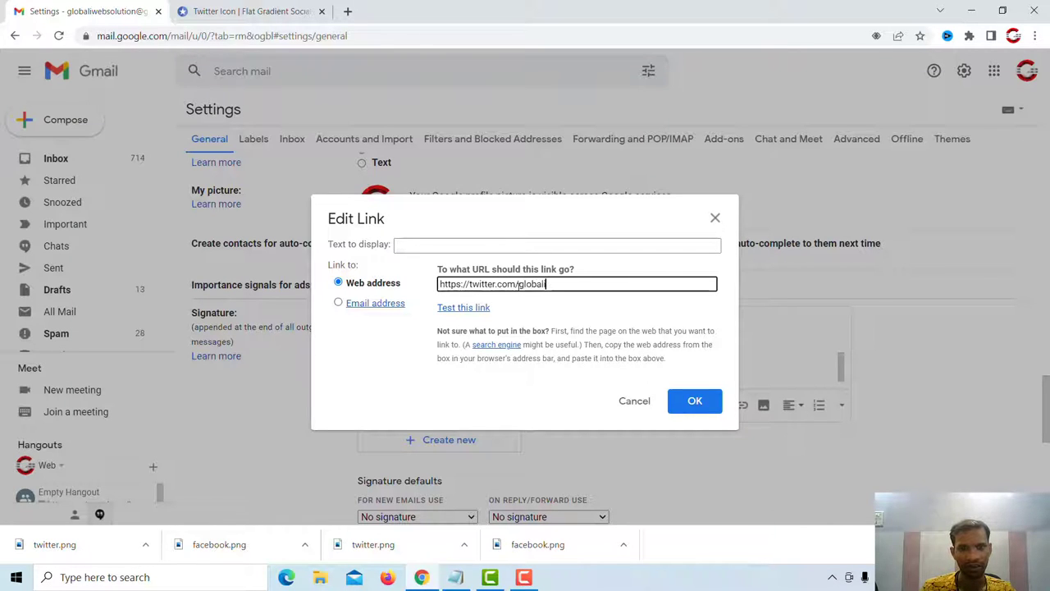
text(webs)
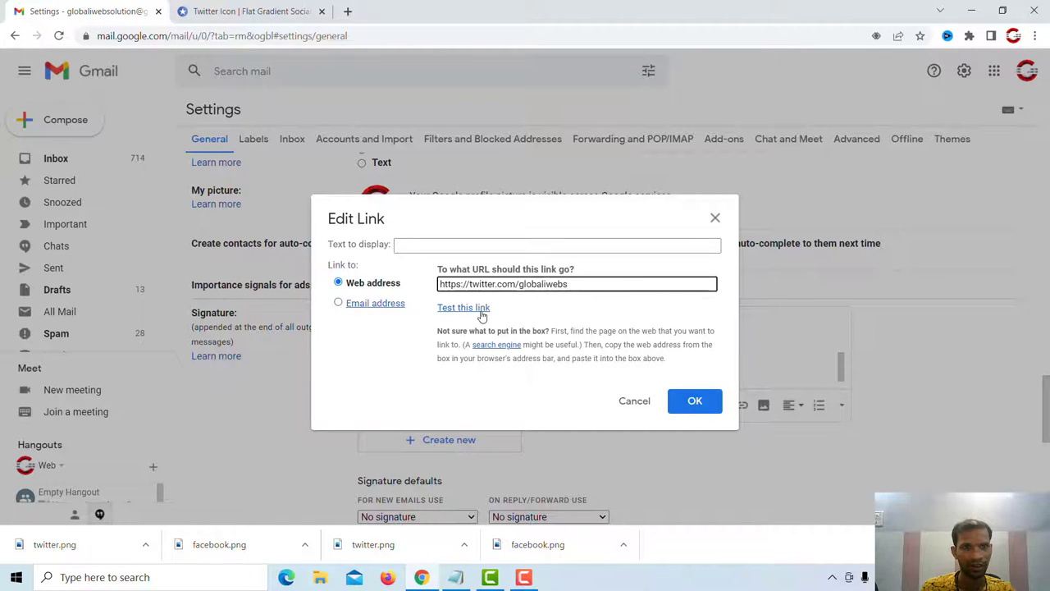
Test the Twitter icon's link, close the opened page and apply the link
click(482, 310)
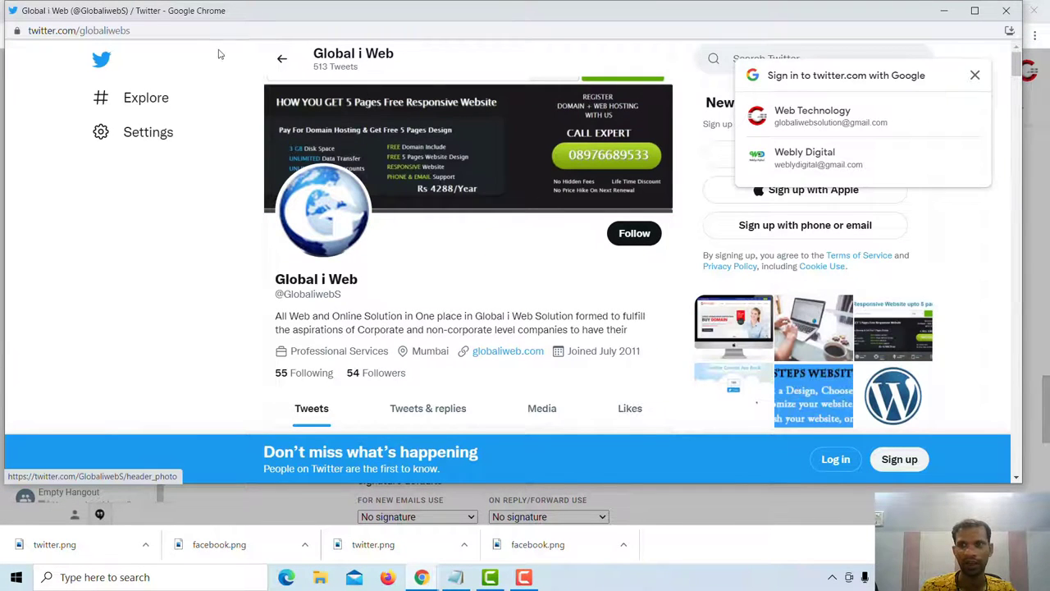
click(1004, 13)
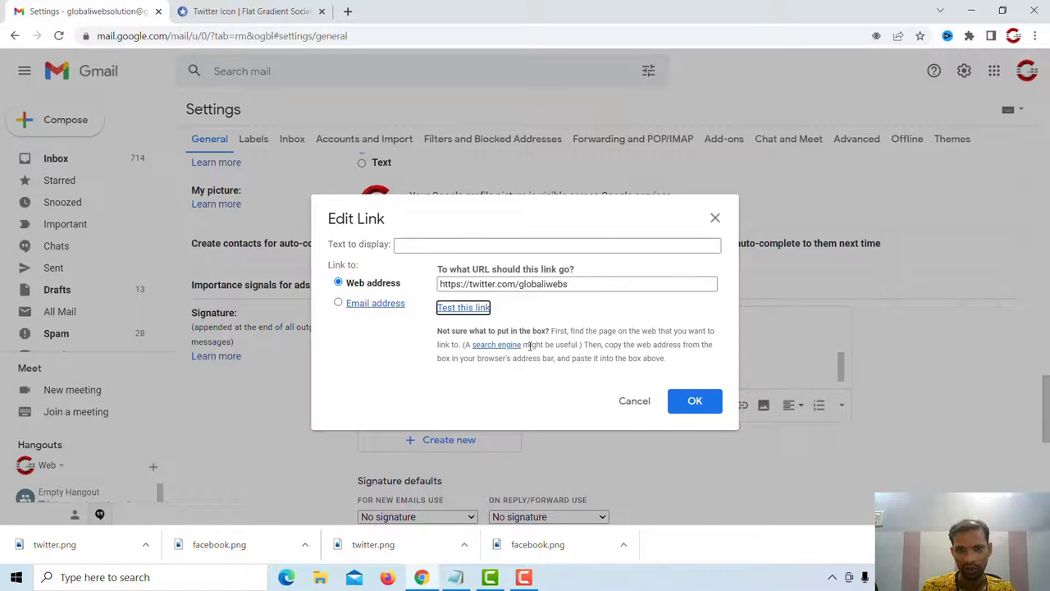
click(692, 401)
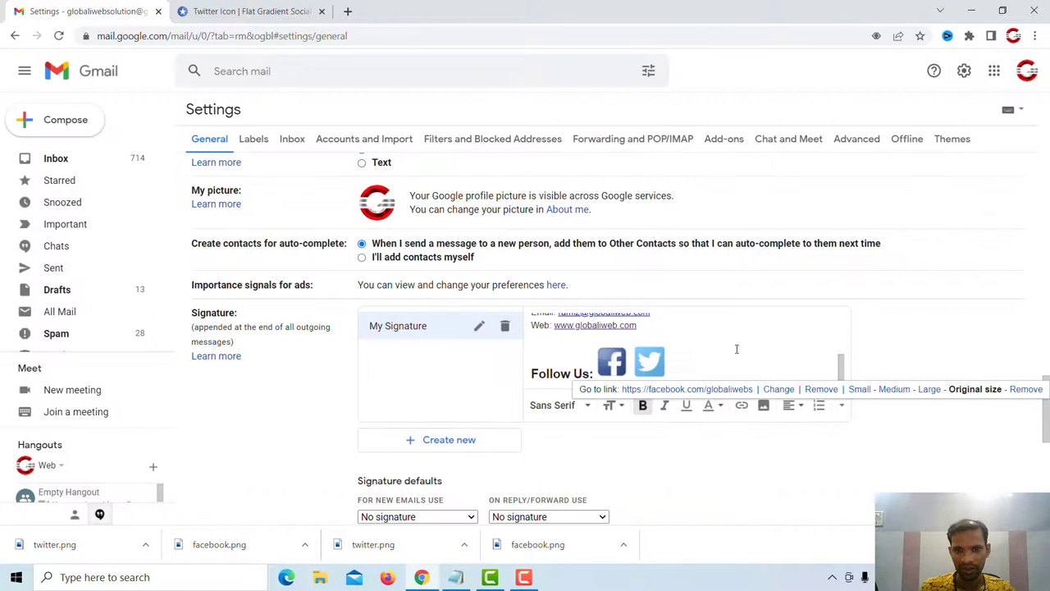
click(733, 470)
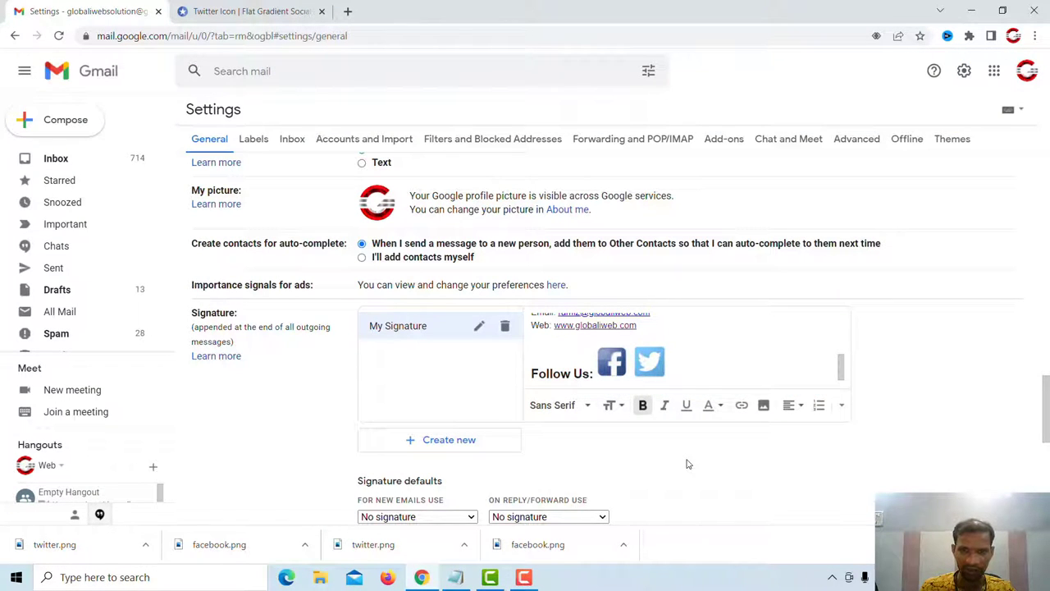
Review the whole signature, from the greeting and company logo through the contact details to the social media icons
scroll(720, 339, up, 5)
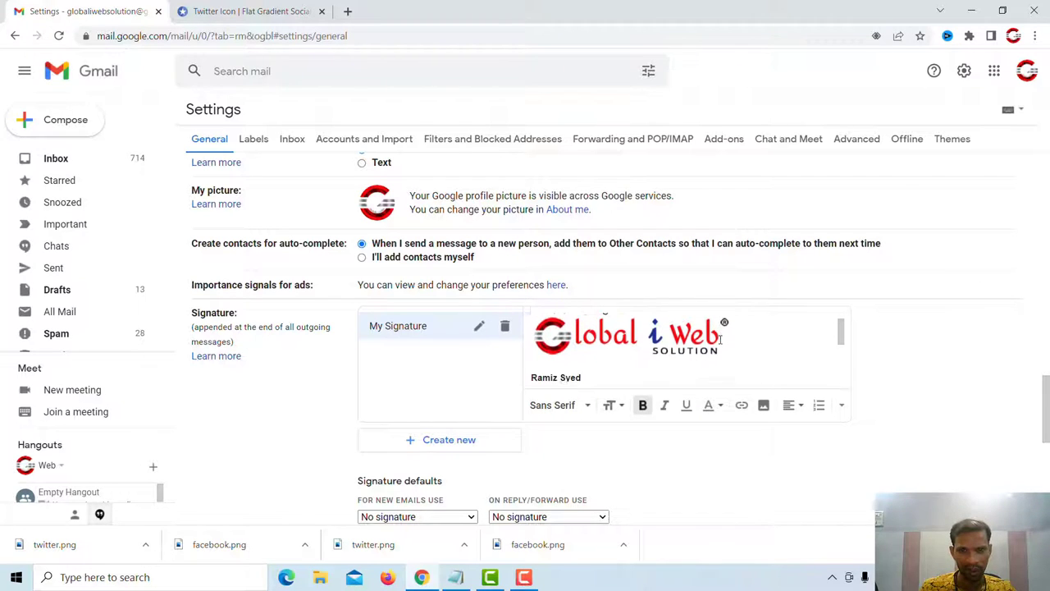
scroll(720, 339, down, 1)
scroll(722, 337, up, 3)
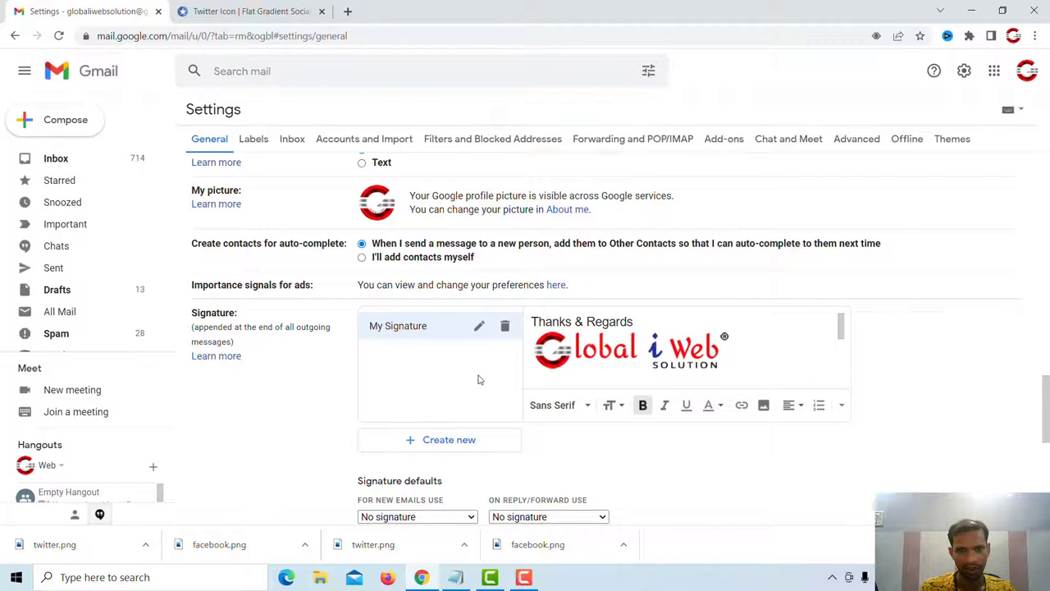
scroll(701, 357, down, 1)
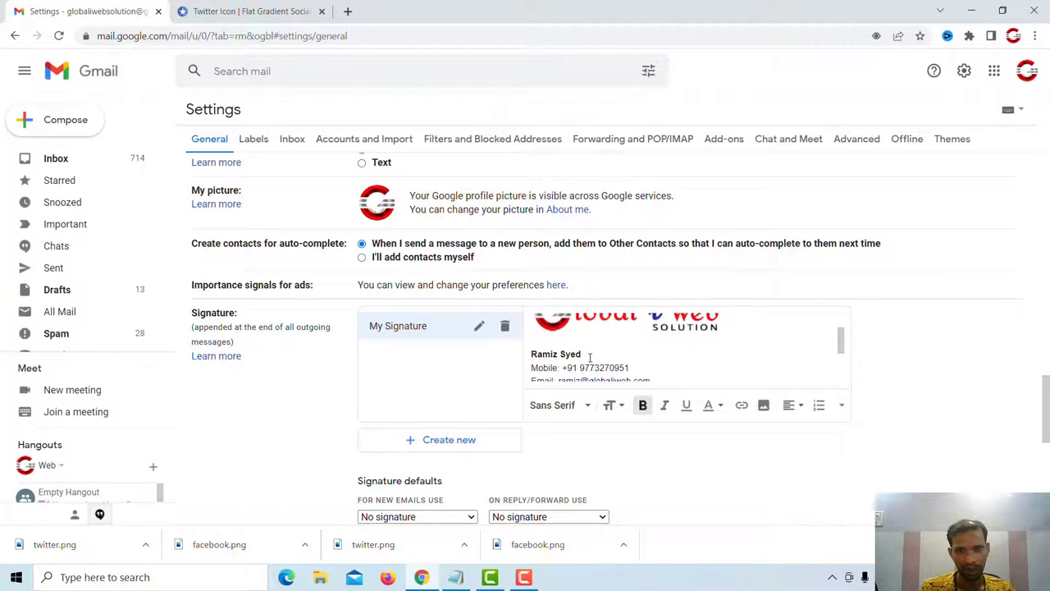
scroll(590, 359, down, 1)
scroll(590, 359, down, 1)
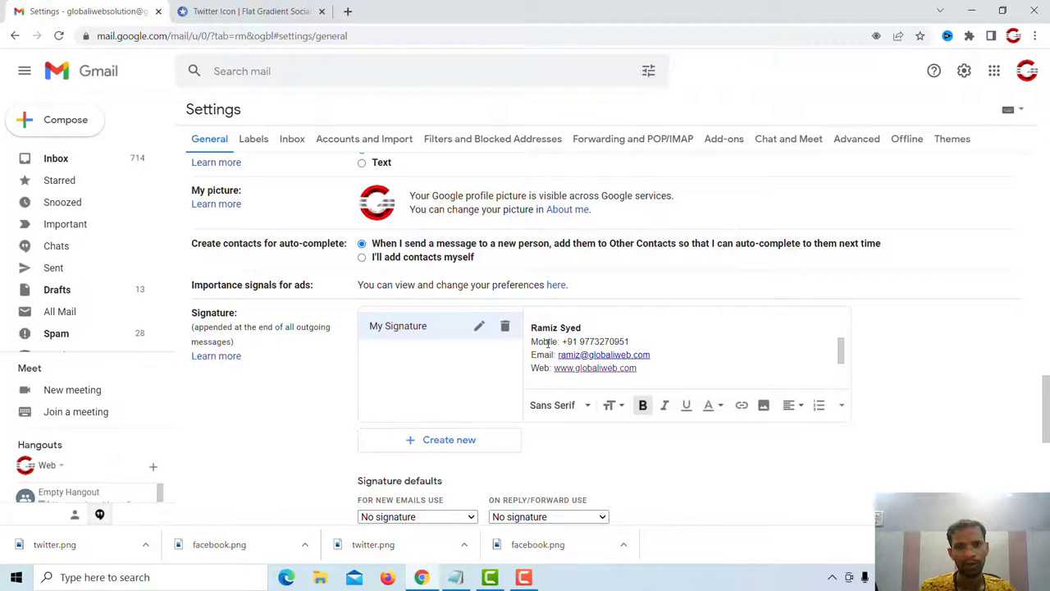
scroll(703, 347, down, 1)
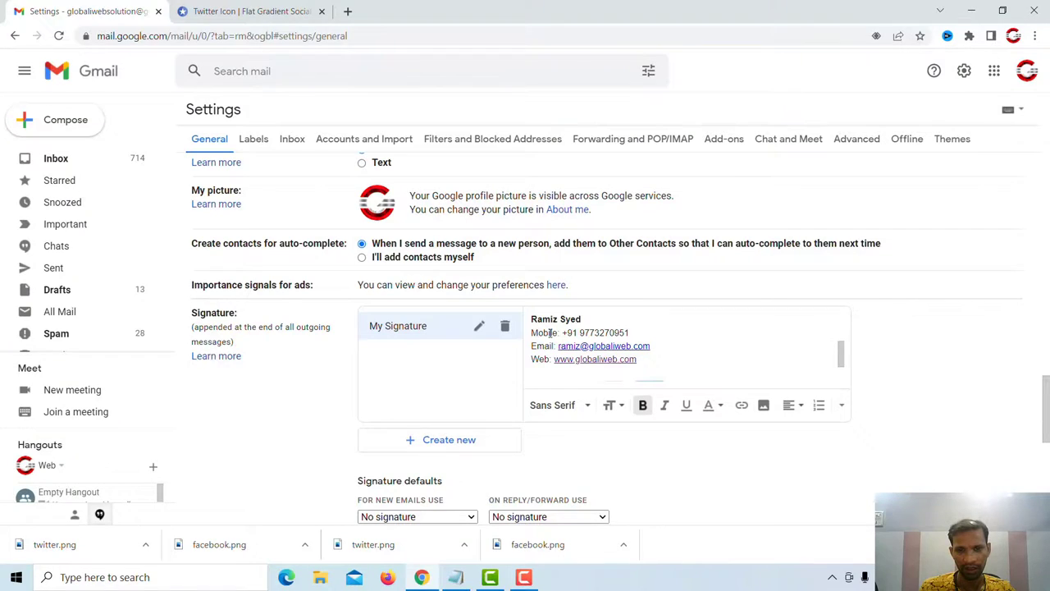
Set "My Signature" as the default signature for new emails and for replies and forwards
scroll(671, 311, down, 3)
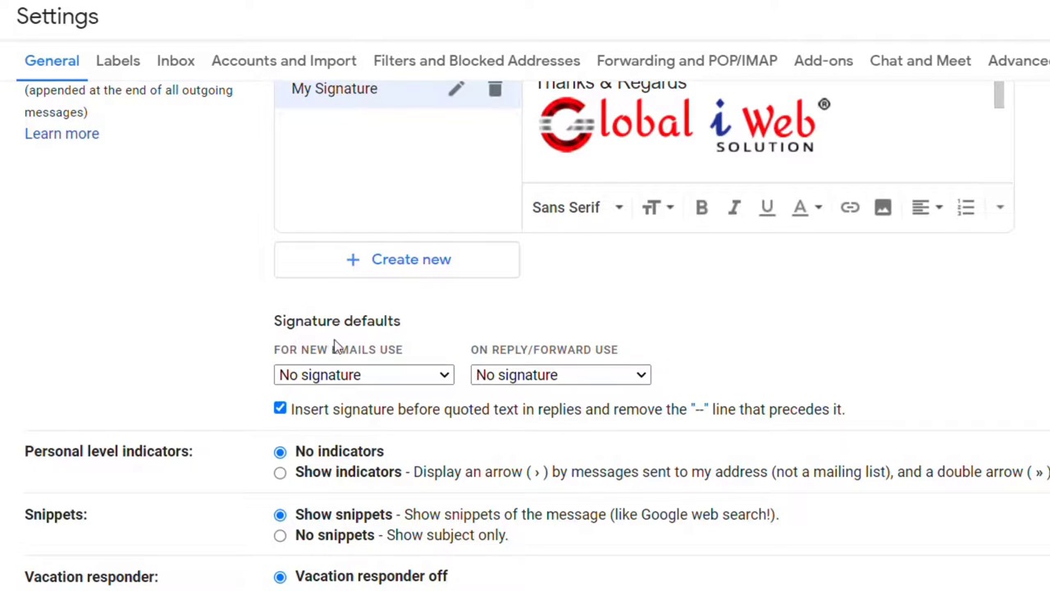
click(401, 377)
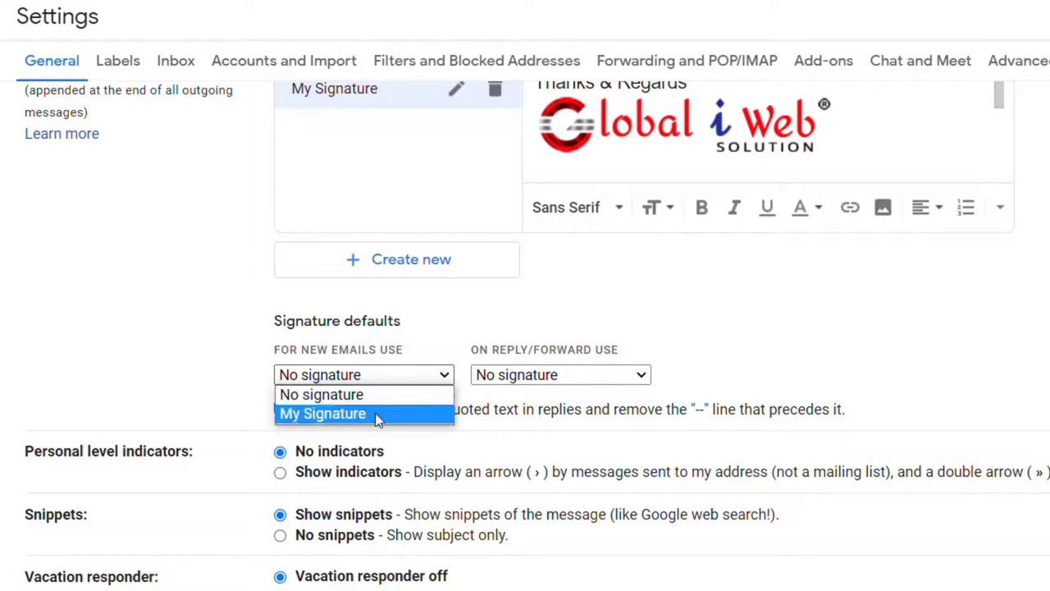
click(375, 413)
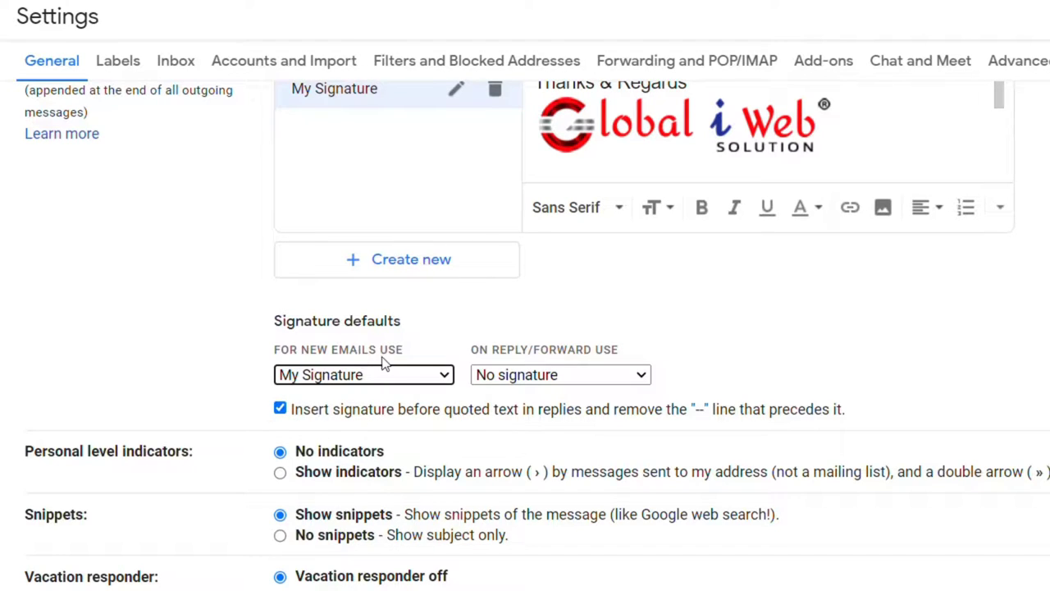
click(572, 378)
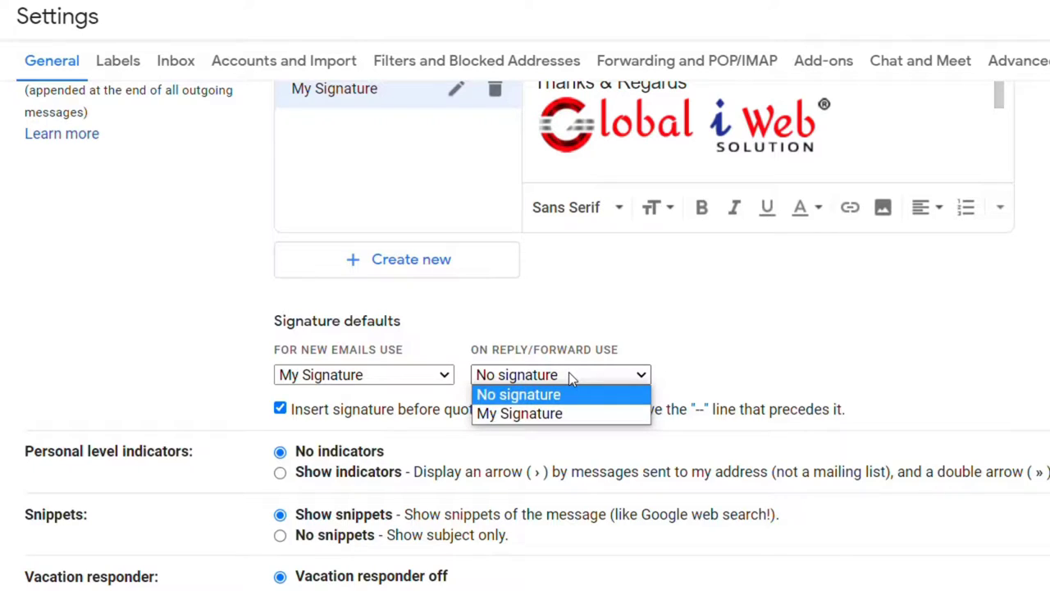
click(565, 413)
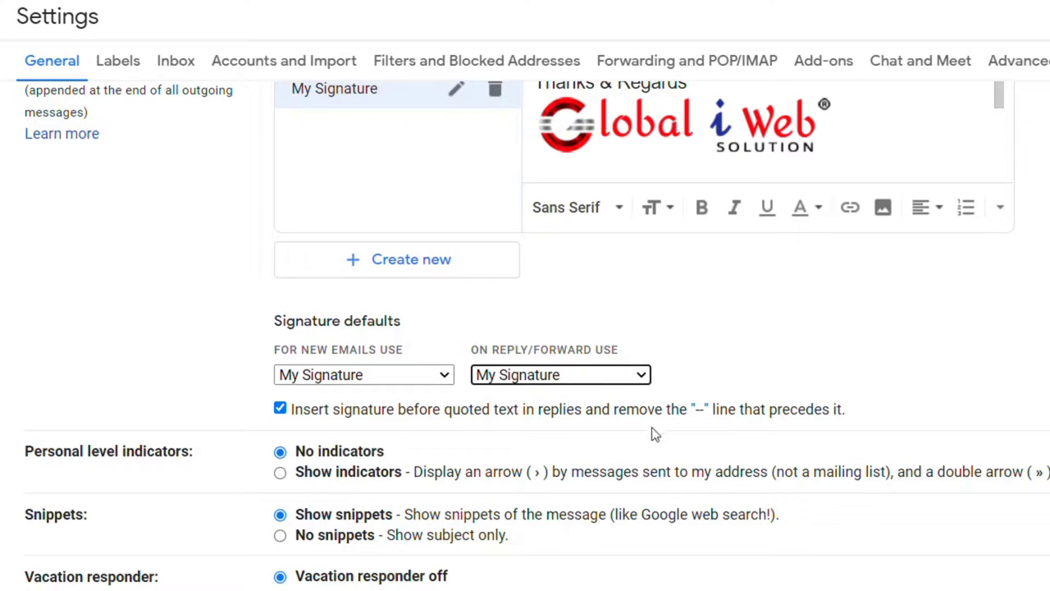
Save the settings changes and open a new message to check the signature in it
scroll(650, 435, down, 5)
click(614, 530)
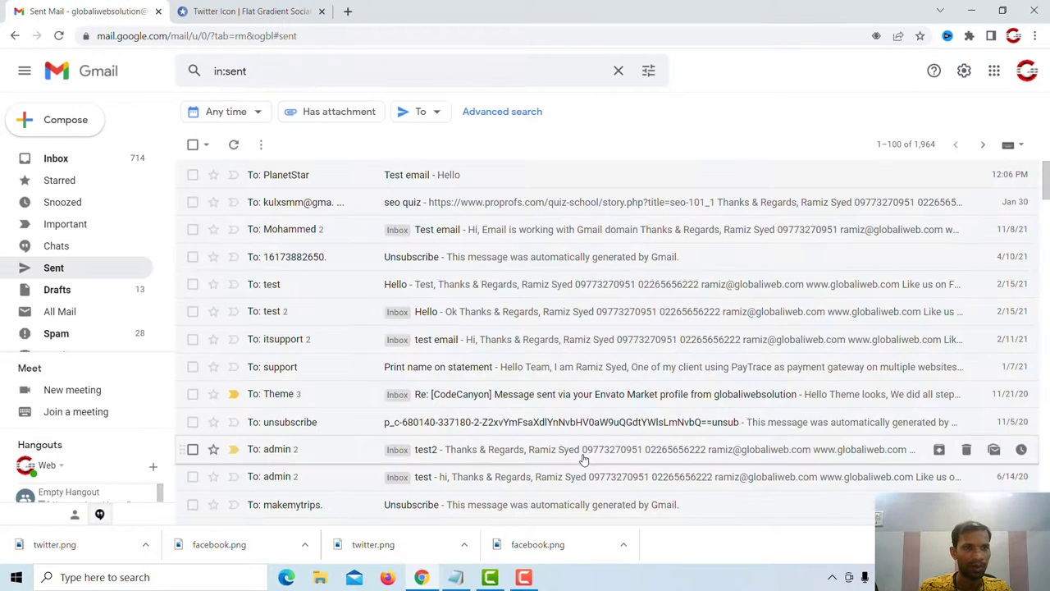
click(55, 125)
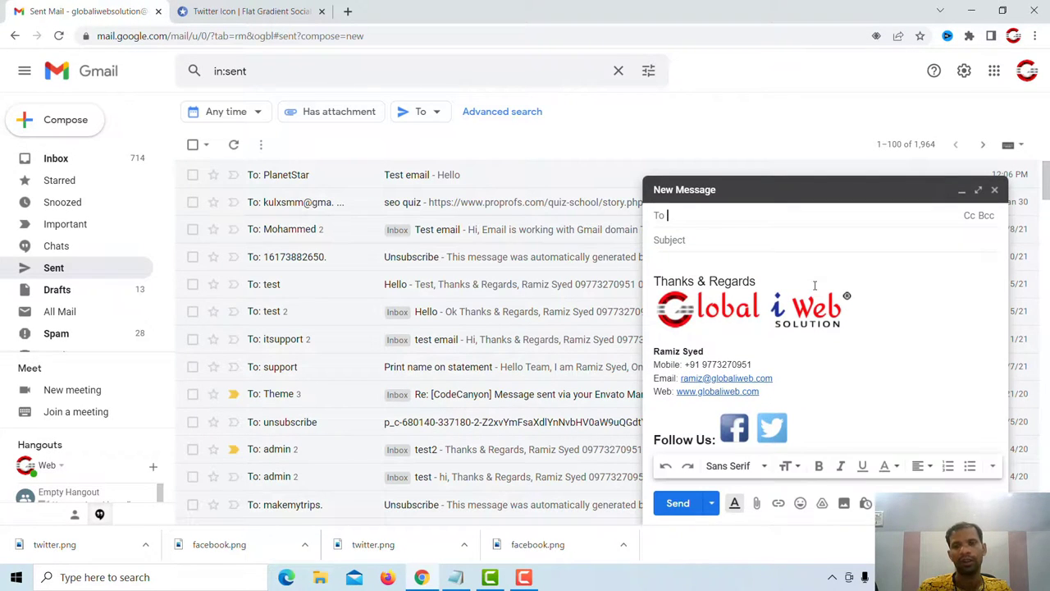